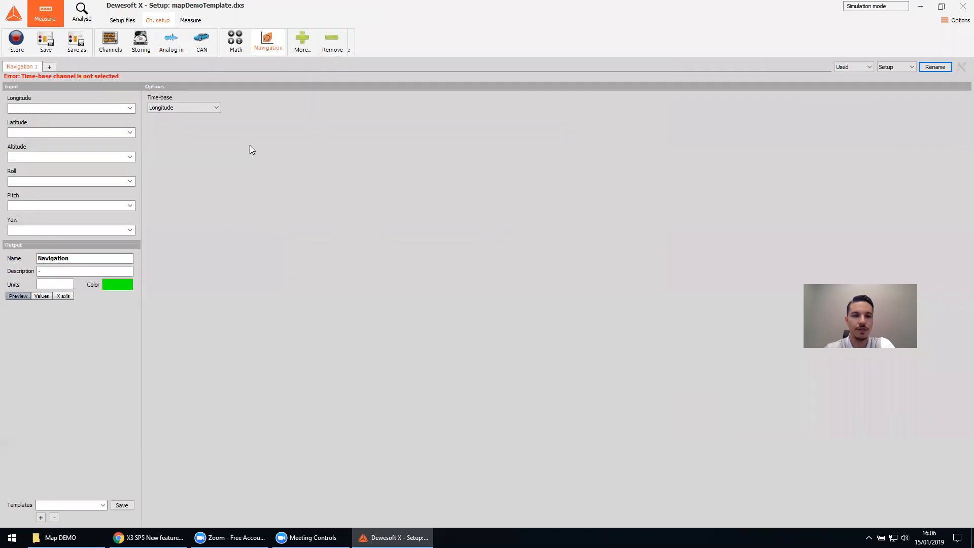
# Step: Look up the Navigation module in the list of modules that can be added
pyautogui.click(299, 46)
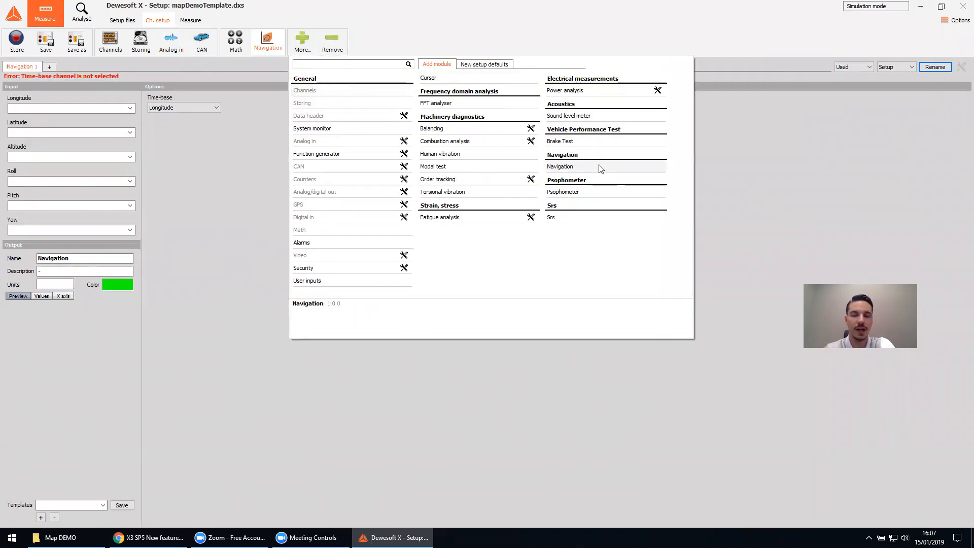
pyautogui.click(153, 136)
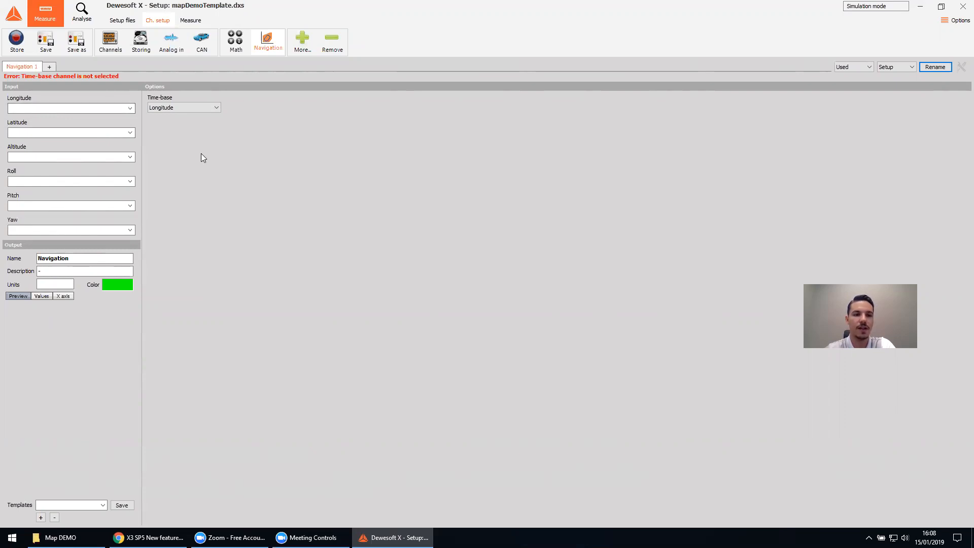
# Step: Show only the used channels in the CAN channel list
pyautogui.click(201, 41)
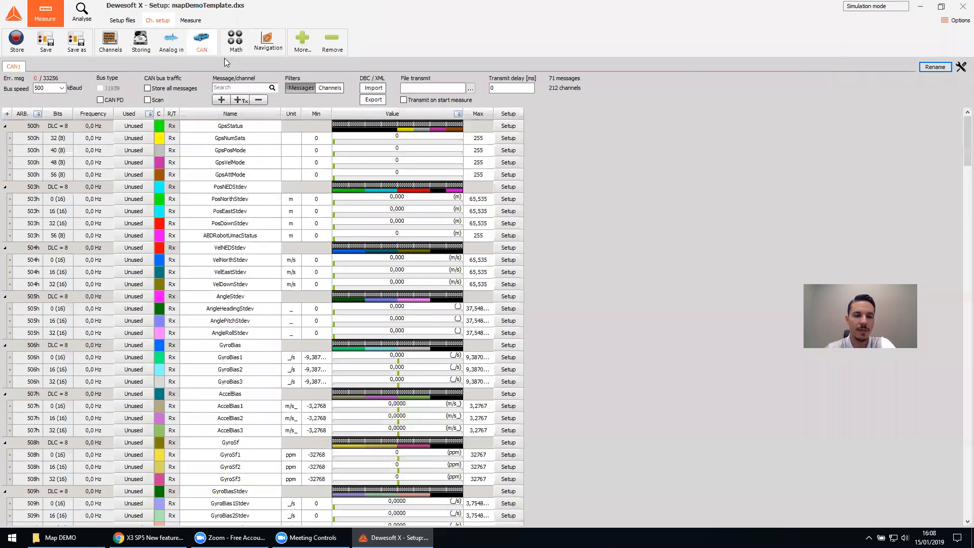
pyautogui.rightClick(135, 113)
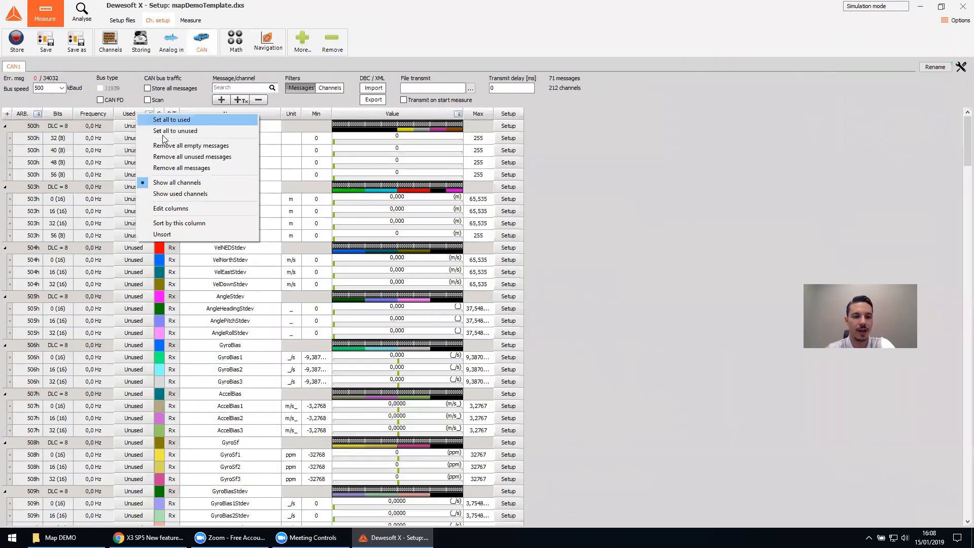
pyautogui.click(190, 198)
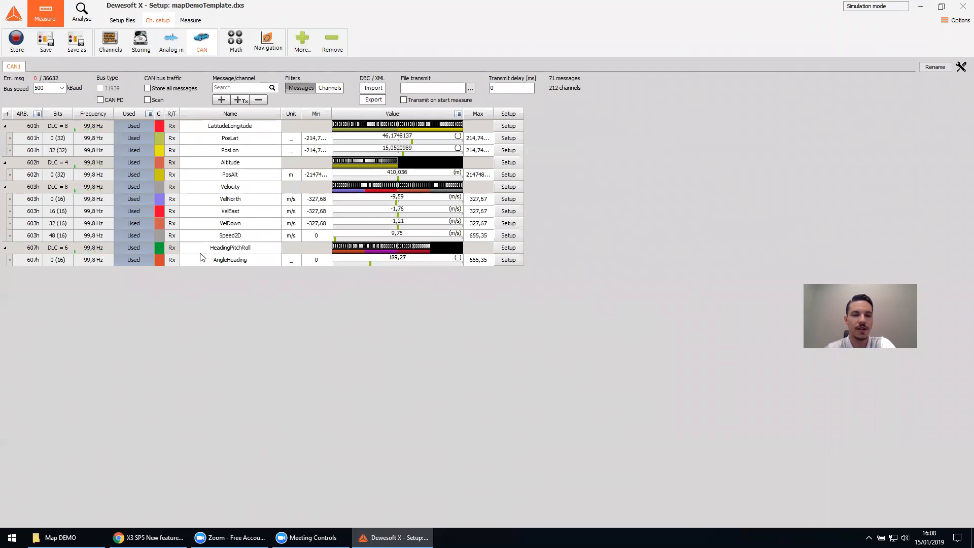
# Step: Review the available channel types in the settings of the VelNorth channel and close them without making changes
pyautogui.click(115, 44)
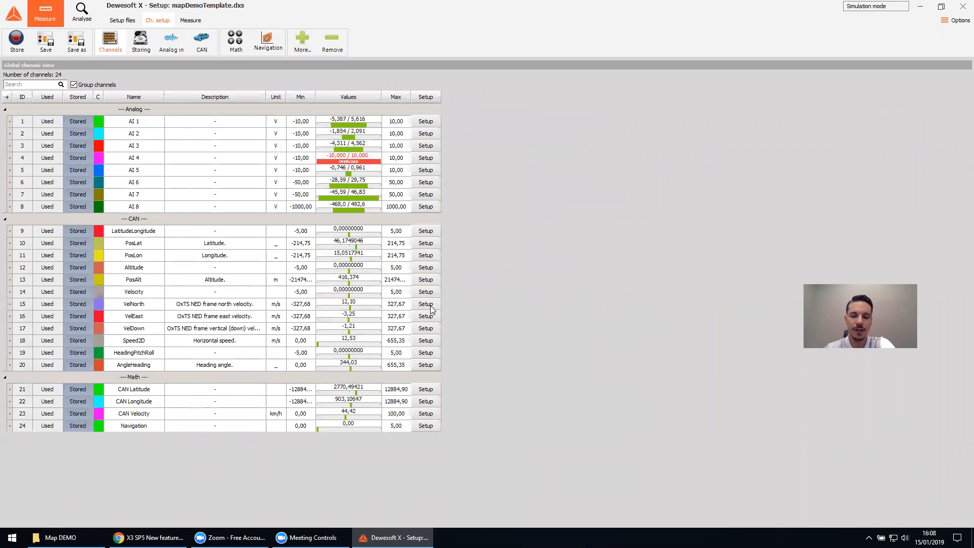
pyautogui.click(431, 308)
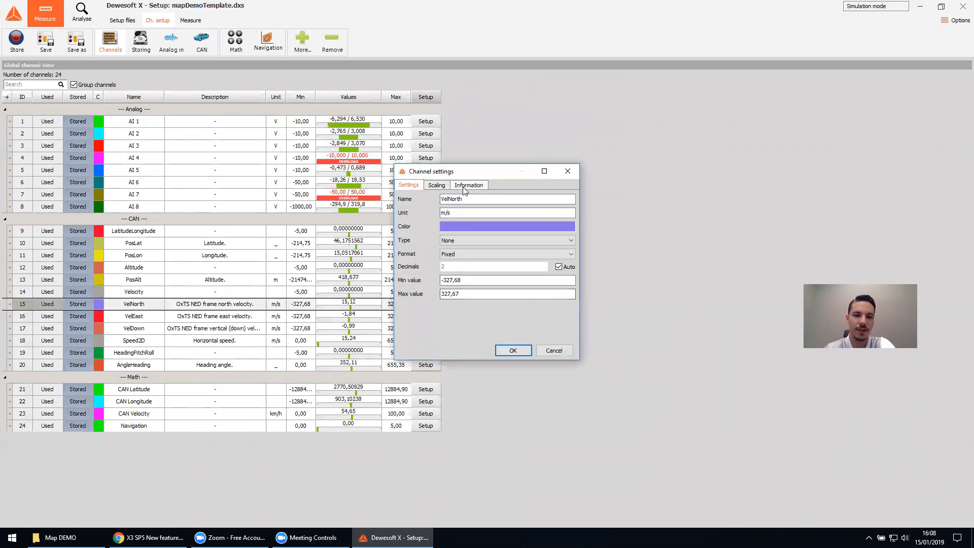
pyautogui.click(458, 241)
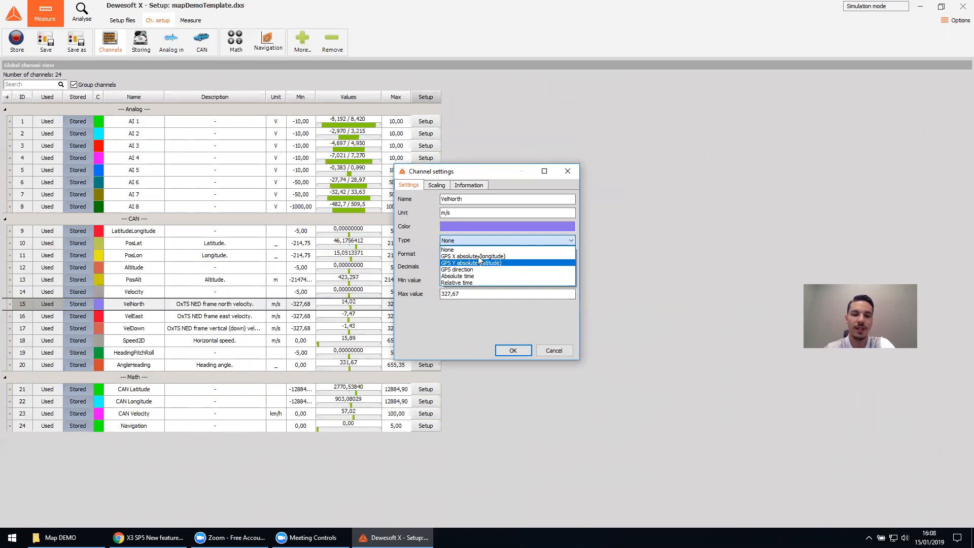
pyautogui.click(568, 173)
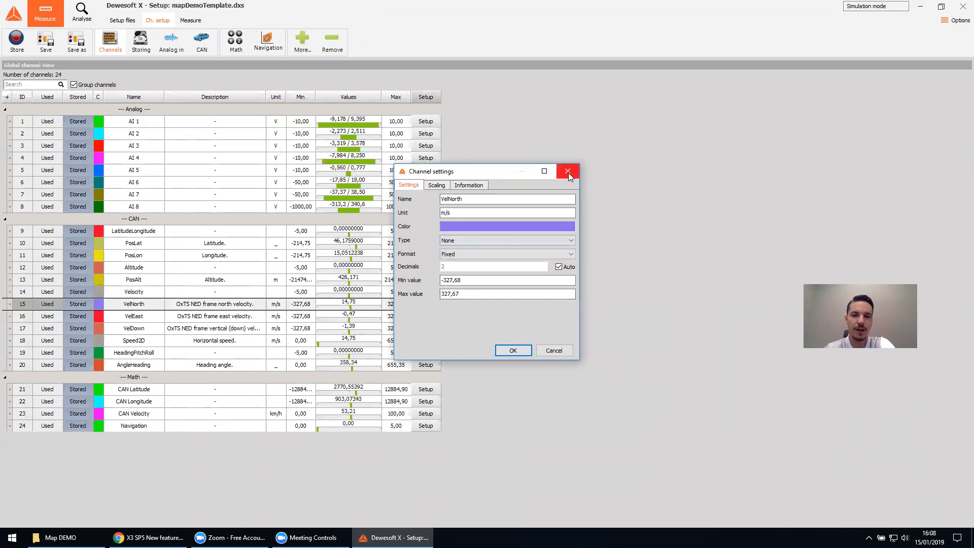
pyautogui.click(568, 172)
# Step: Assign CAN Longitude to the Navigation module's longitude input and CAN Latitude to its latitude input
pyautogui.click(269, 40)
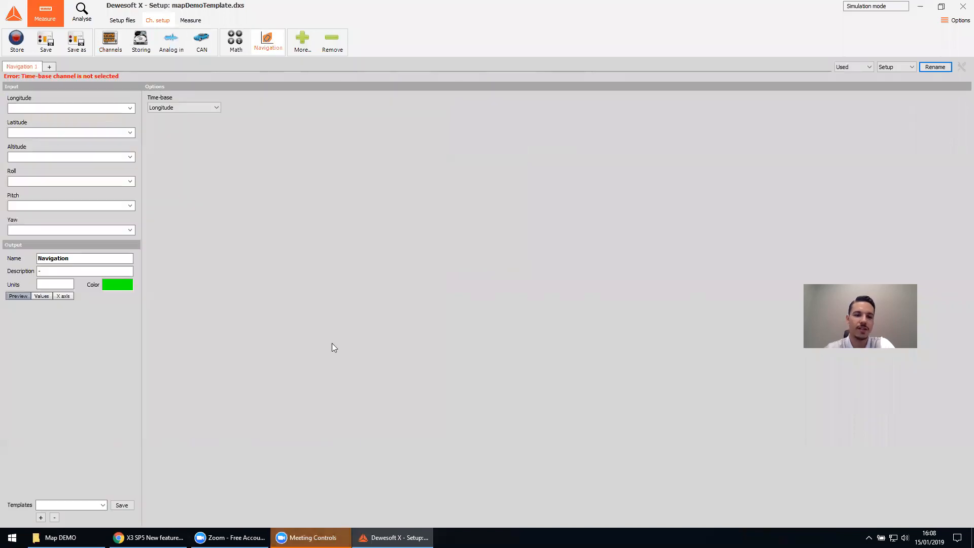
pyautogui.click(86, 108)
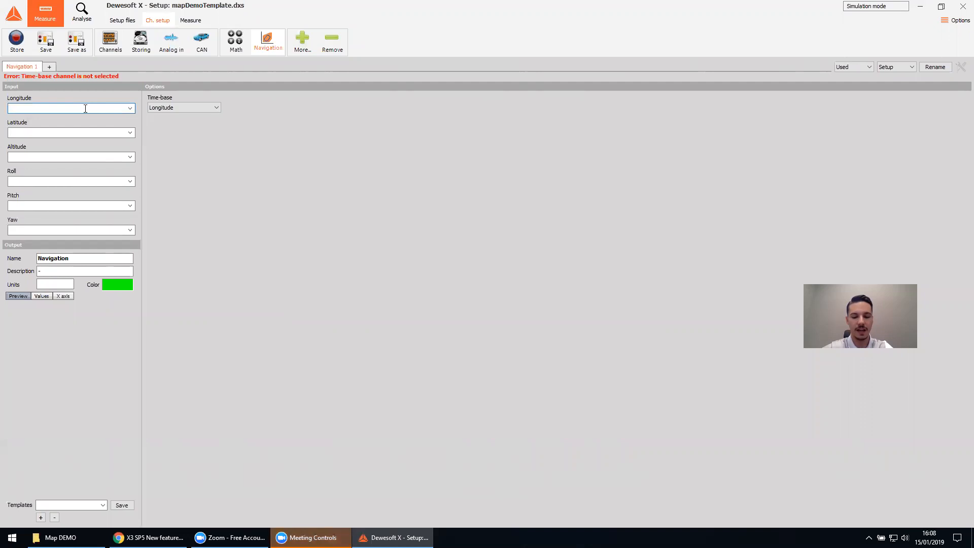
pyautogui.write('long')
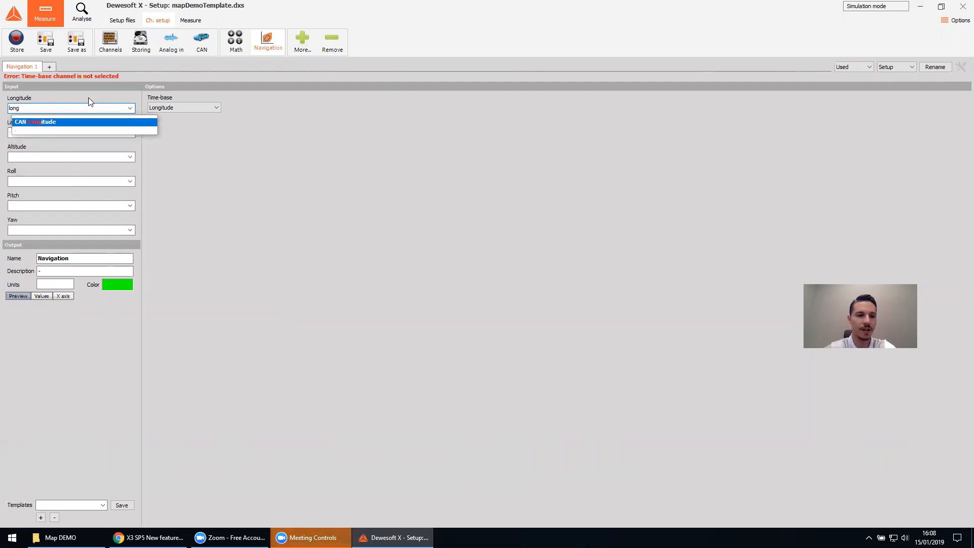
pyautogui.click(41, 122)
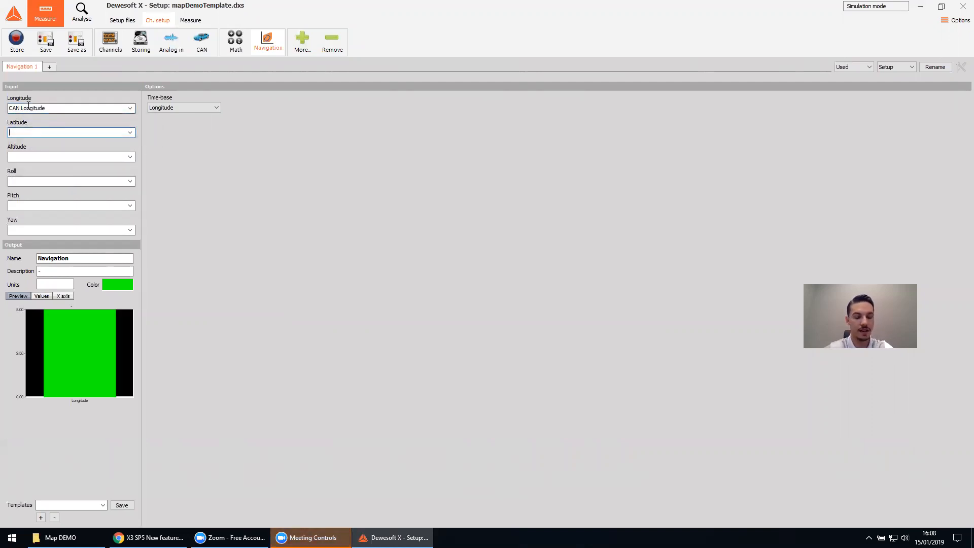
pyautogui.write('lat')
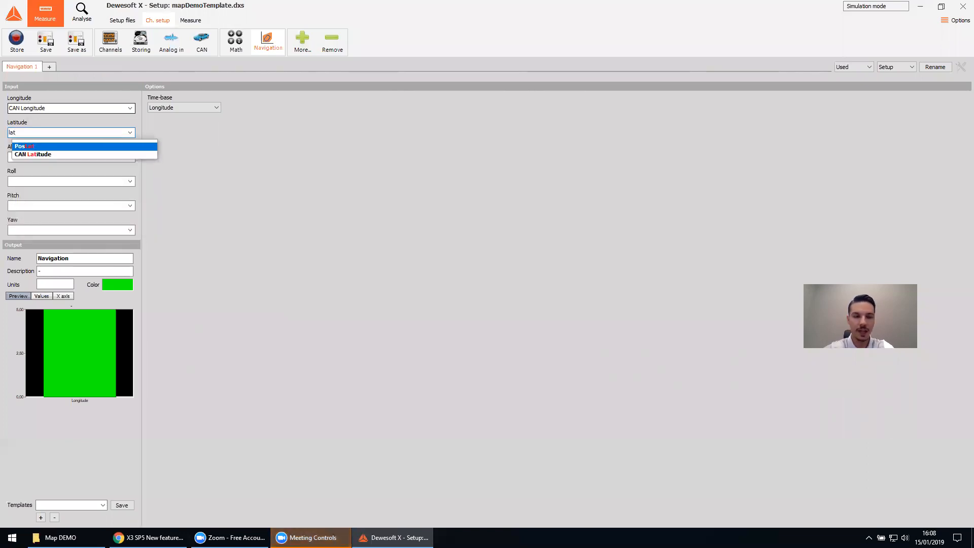
pyautogui.press('Down')
pyautogui.press('Return')
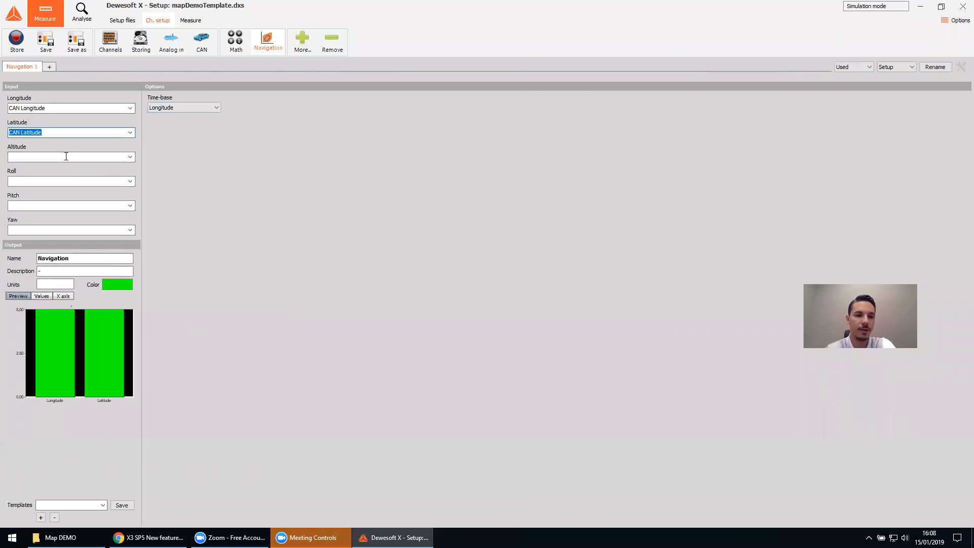
pyautogui.doubleClick(70, 258)
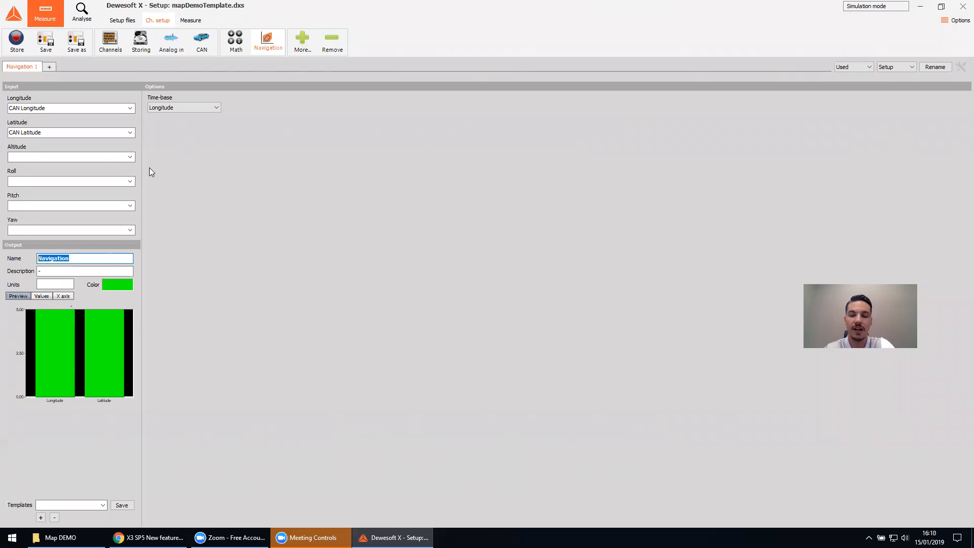
# Step: Add a map widget to the measurement display and enlarge it to fill the empty area above the recorder
pyautogui.click(195, 24)
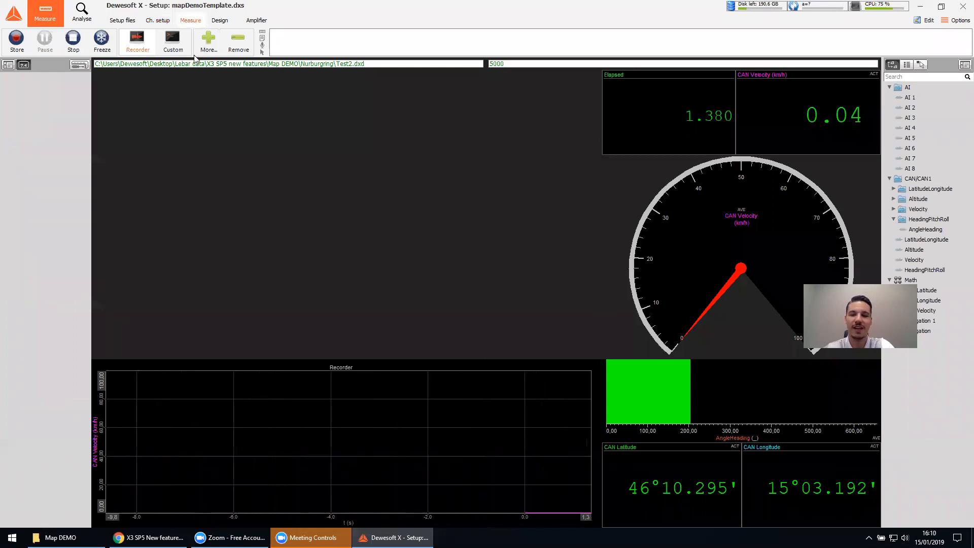
pyautogui.click(81, 66)
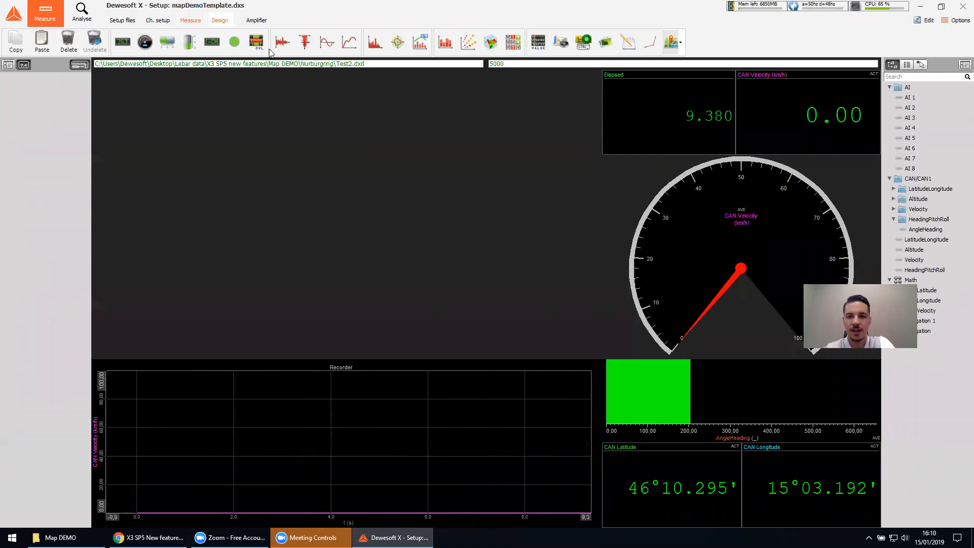
pyautogui.moveTo(176, 120); pyautogui.dragTo(159, 132)
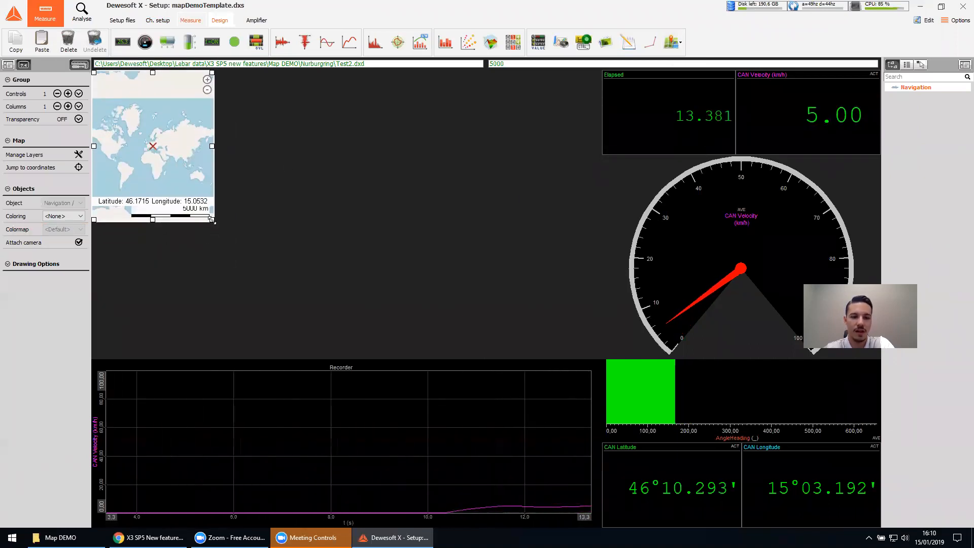
pyautogui.moveTo(364, 264); pyautogui.dragTo(601, 354)
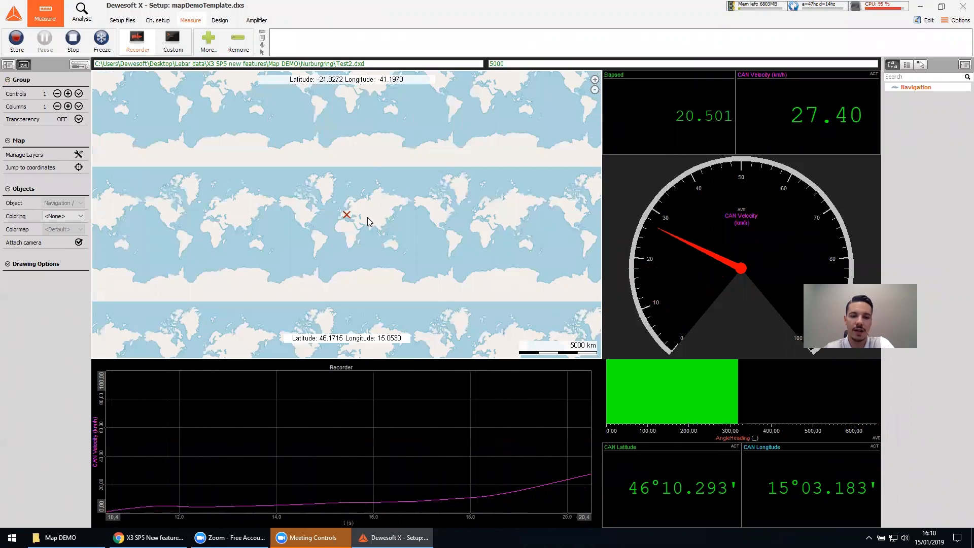
# Step: Zoom in on the map to examine the position marker and its driven track at street level
pyautogui.scroll(2, 351, 220)
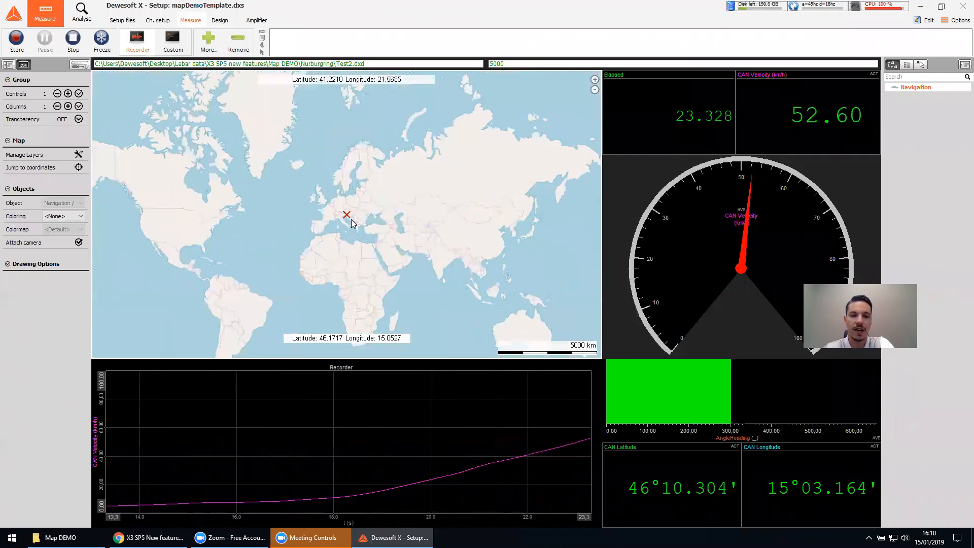
pyautogui.scroll(4, 352, 220)
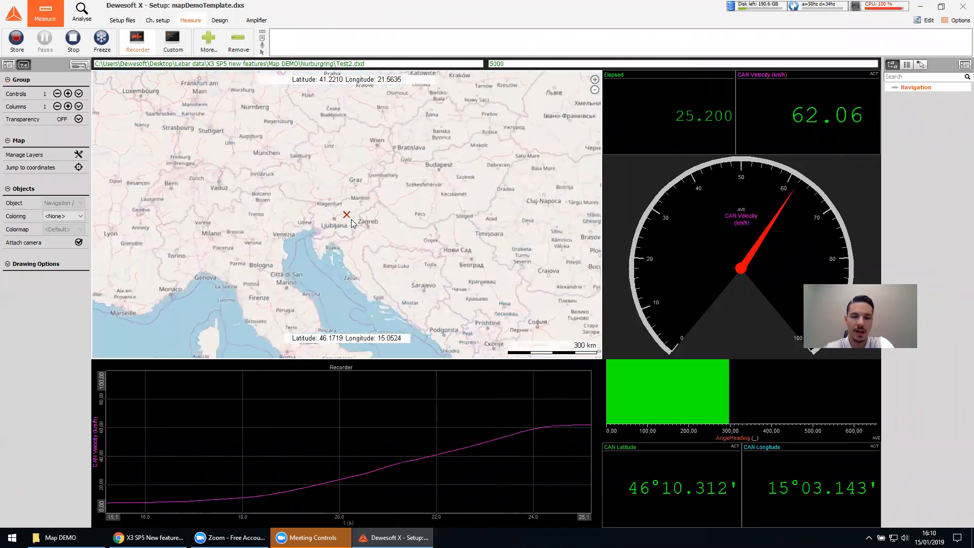
pyautogui.scroll(2, 351, 219)
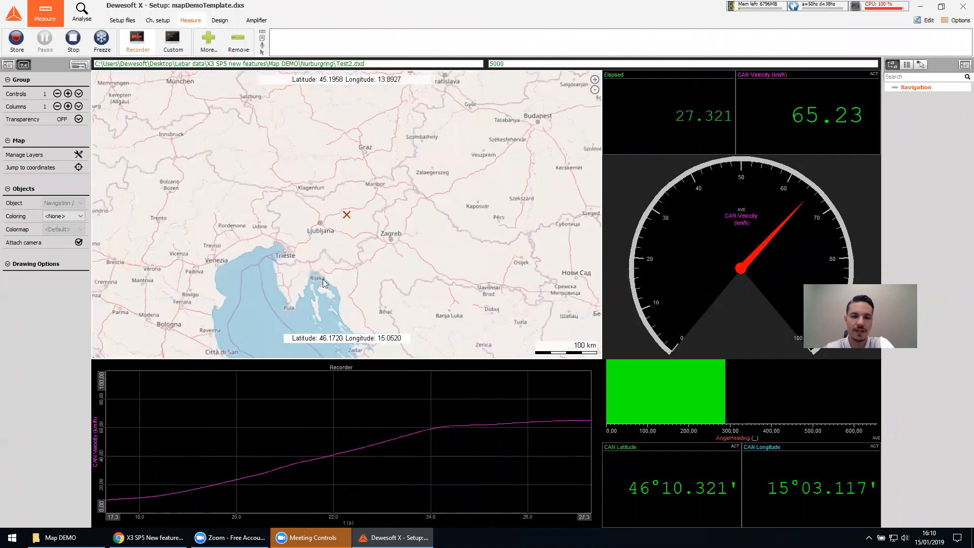
pyautogui.scroll(4, 354, 237)
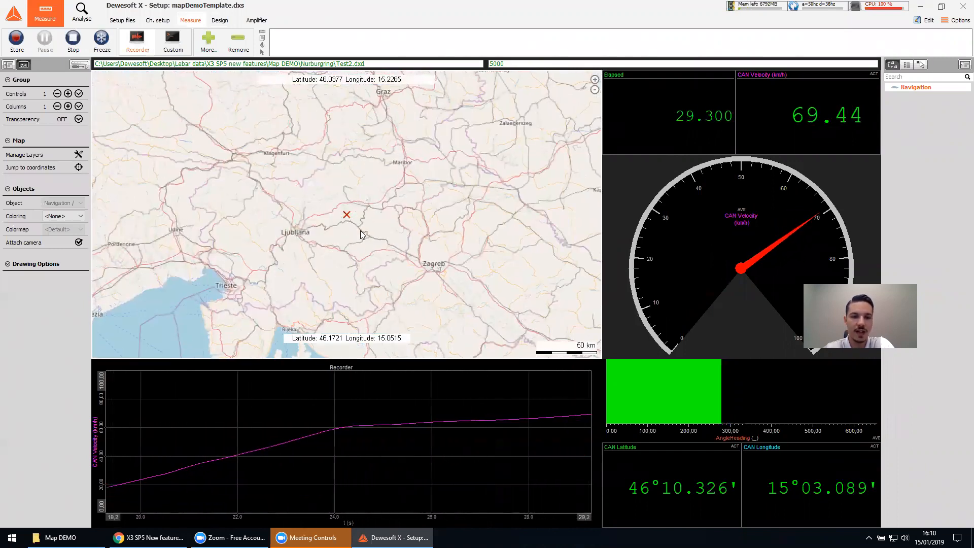
pyautogui.scroll(1, 352, 219)
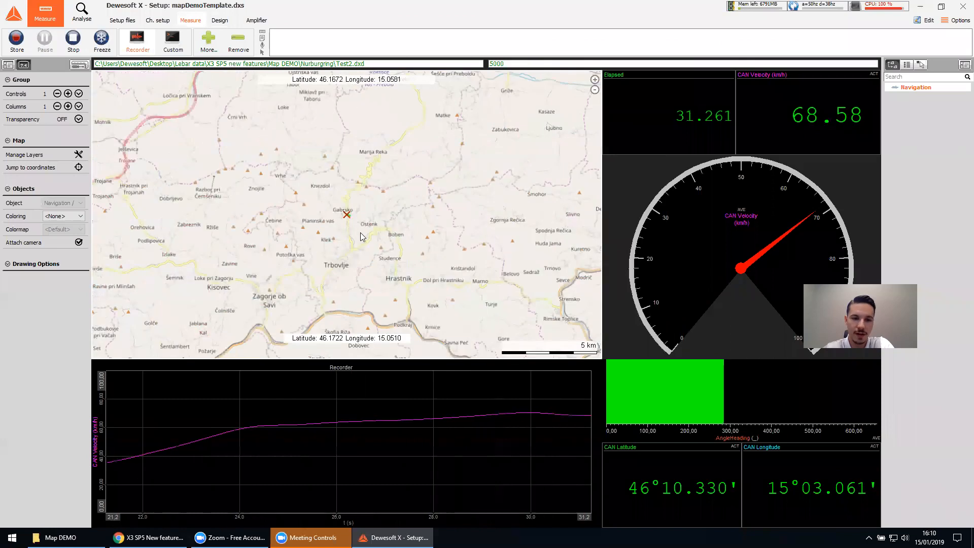
pyautogui.scroll(2, 349, 236)
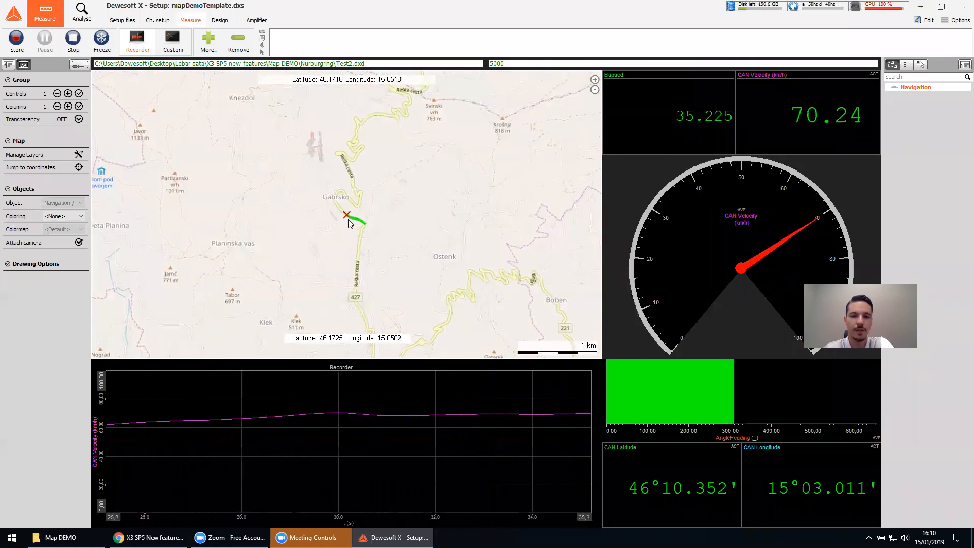
pyautogui.scroll(1, 348, 220)
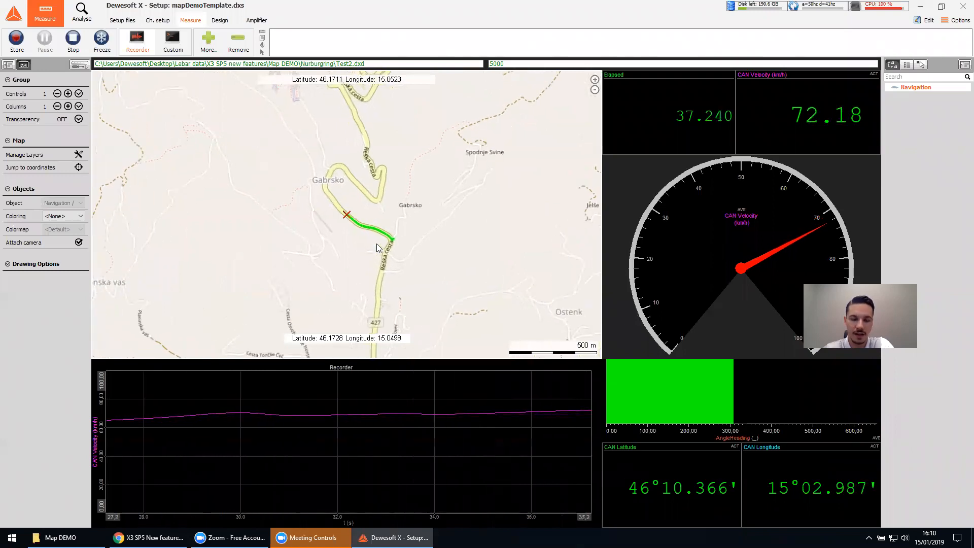
pyautogui.scroll(1, 384, 239)
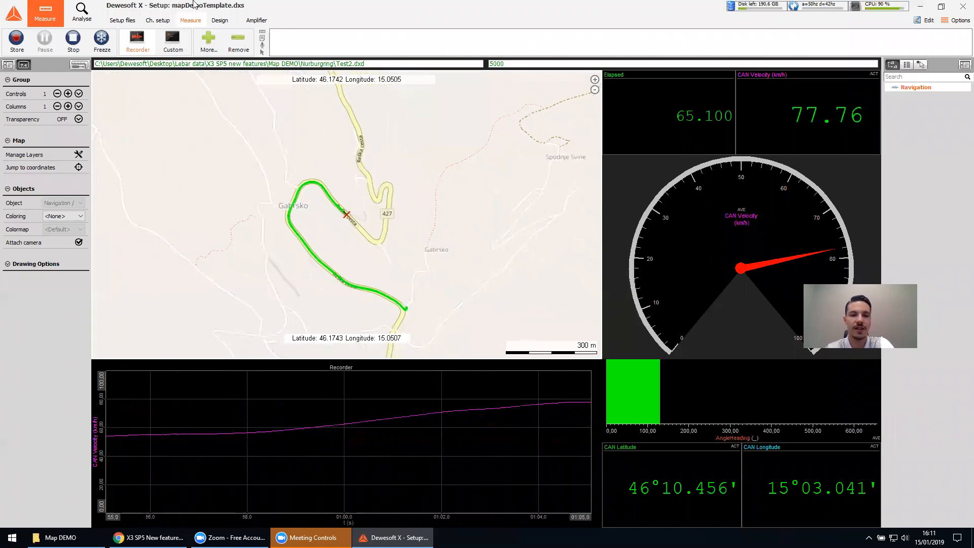
# Step: Assign AngleHeading to the Navigation module's yaw input and check the vehicle's heading marker on the measurement map
pyautogui.click(165, 20)
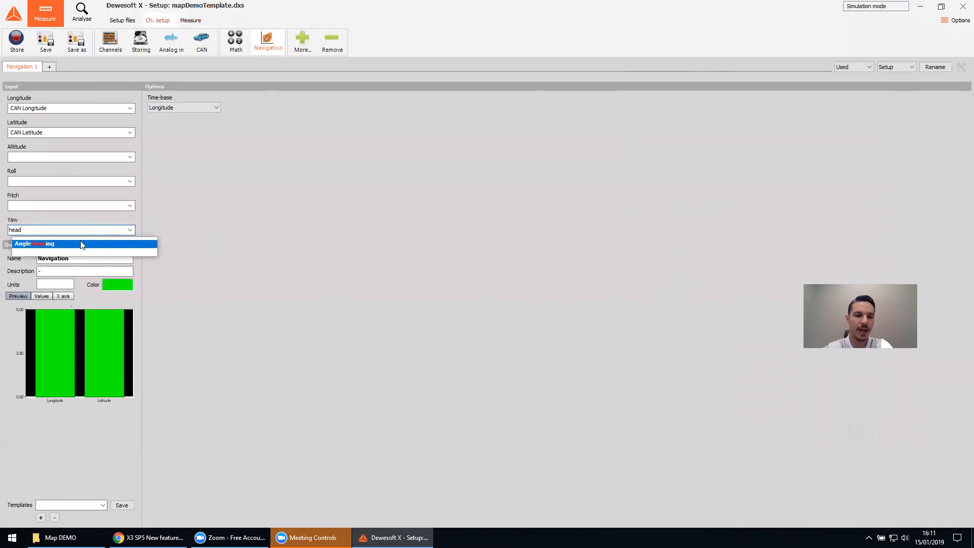
pyautogui.click(60, 244)
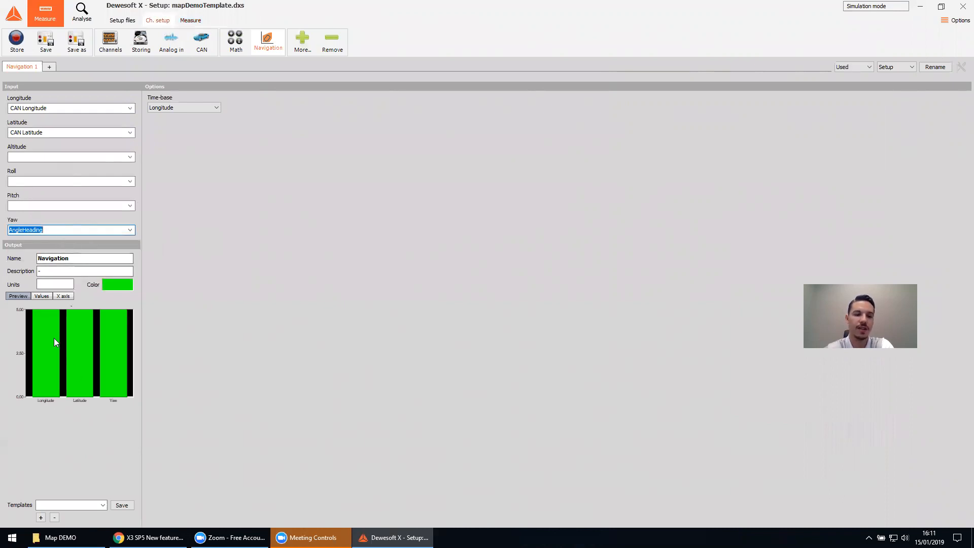
pyautogui.click(190, 21)
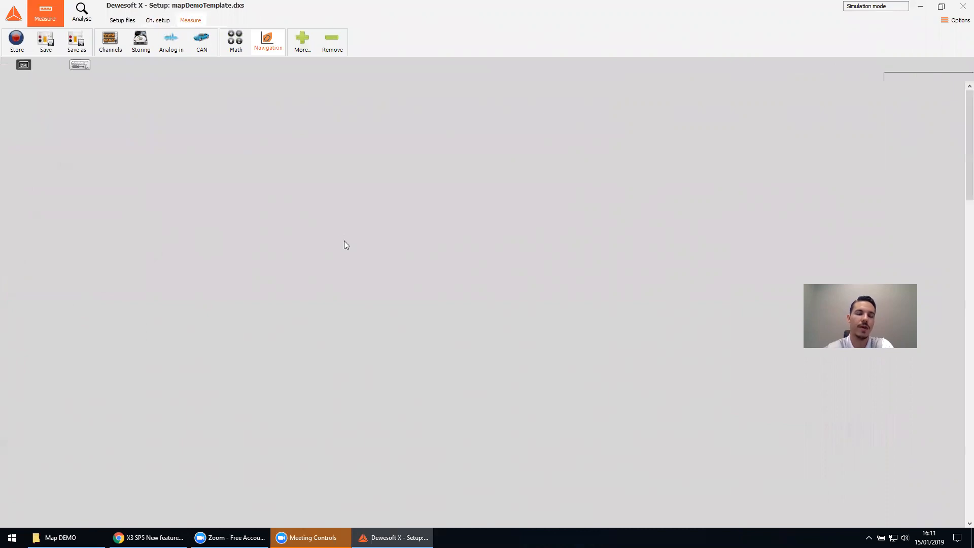
pyautogui.scroll(3, 337, 228)
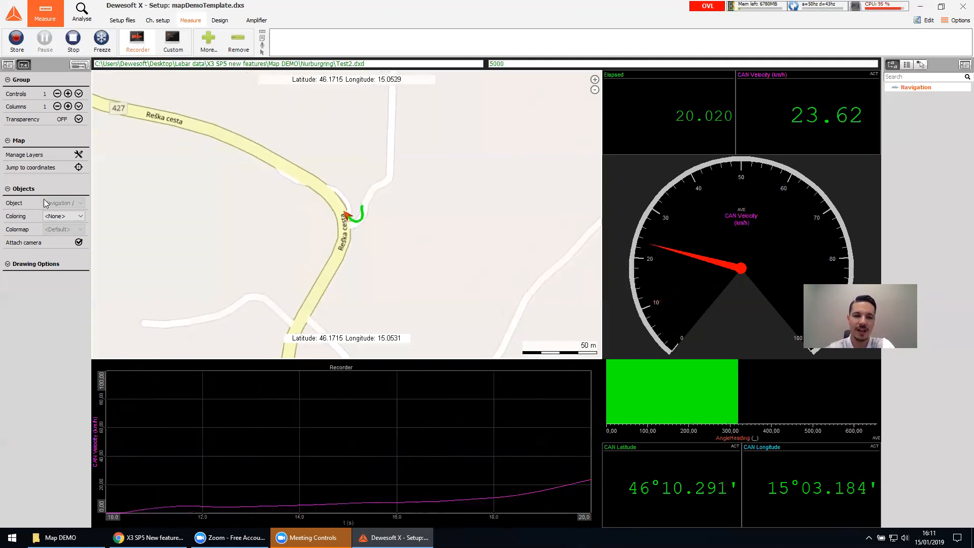
pyautogui.scroll(-5, 369, 216)
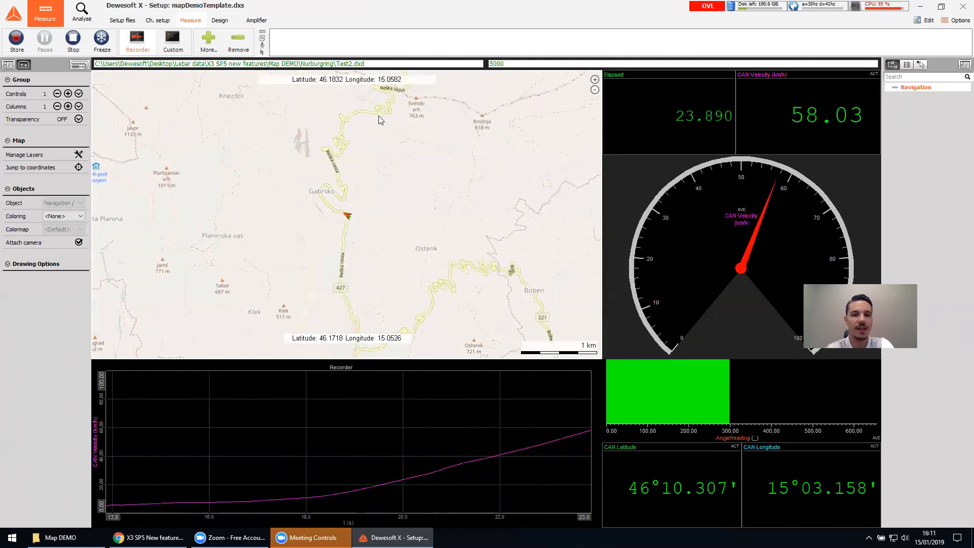
pyautogui.scroll(4, 338, 239)
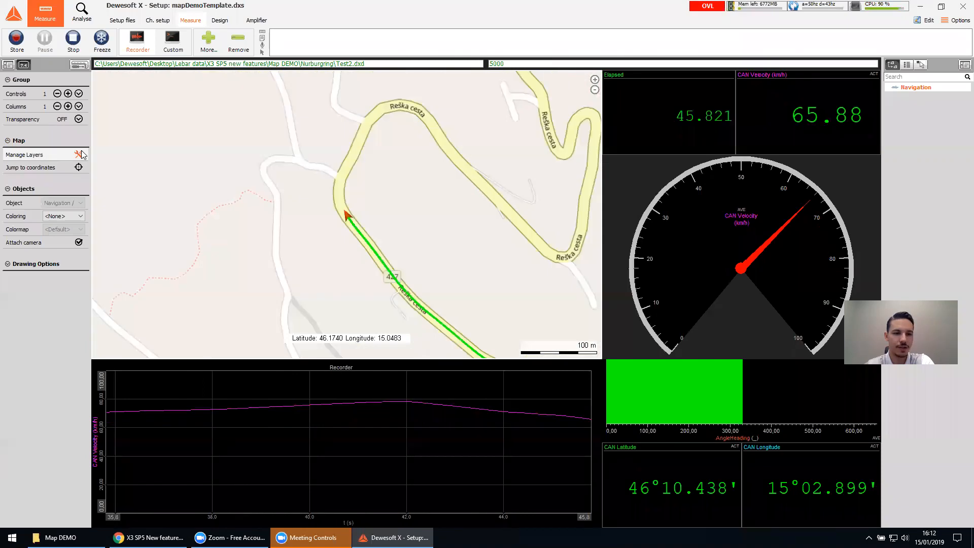
# Step: Examine the map's tile layer entry and the WMS layer connection options without adding a layer
pyautogui.click(73, 159)
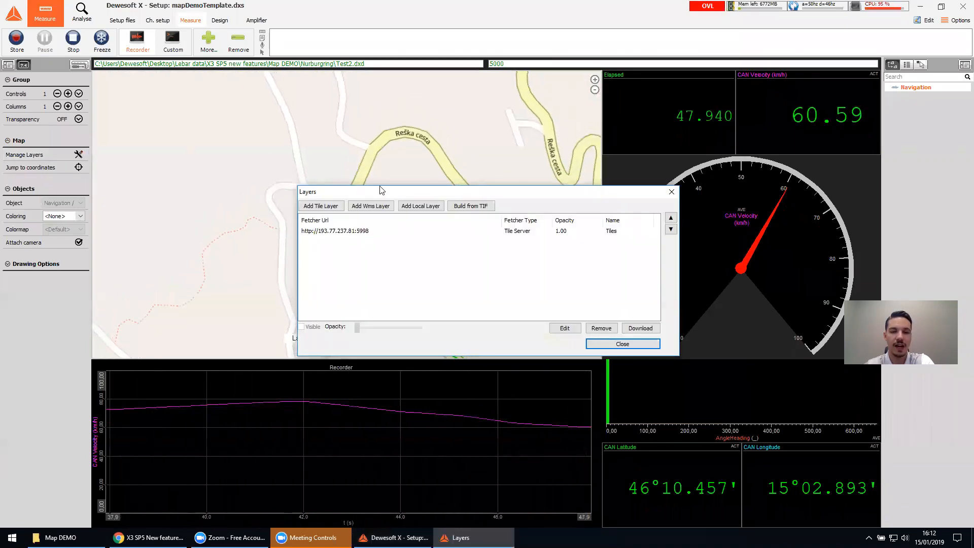
pyautogui.moveTo(381, 190); pyautogui.dragTo(617, 89)
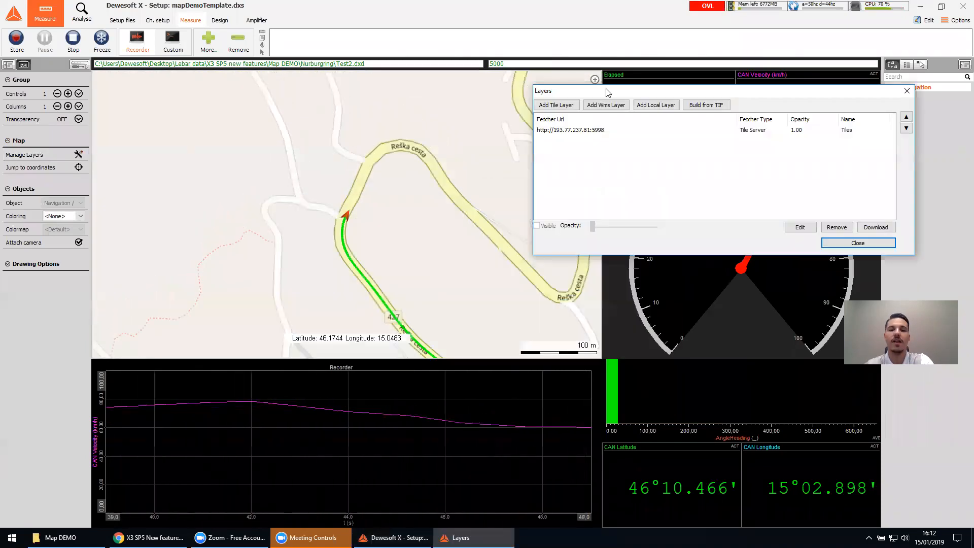
pyautogui.click(397, 180)
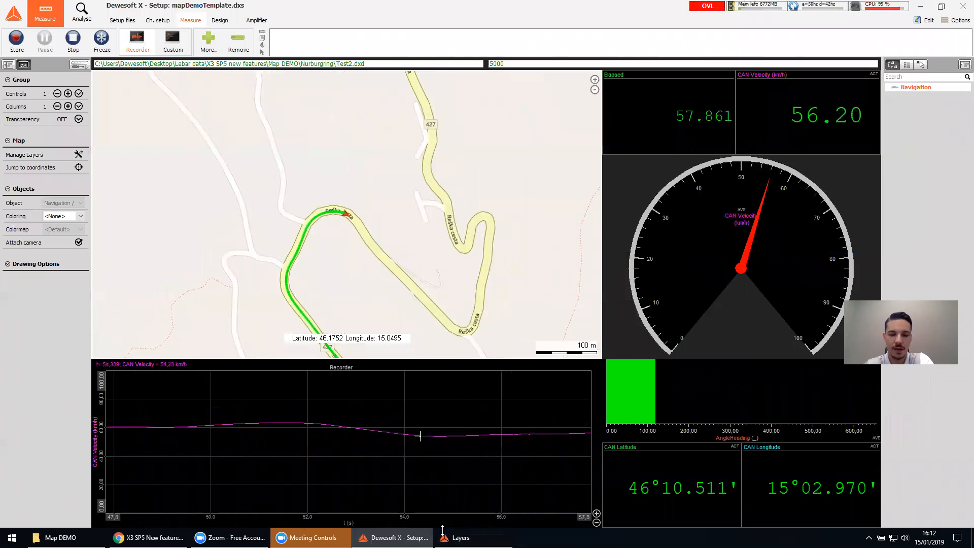
pyautogui.click(591, 131)
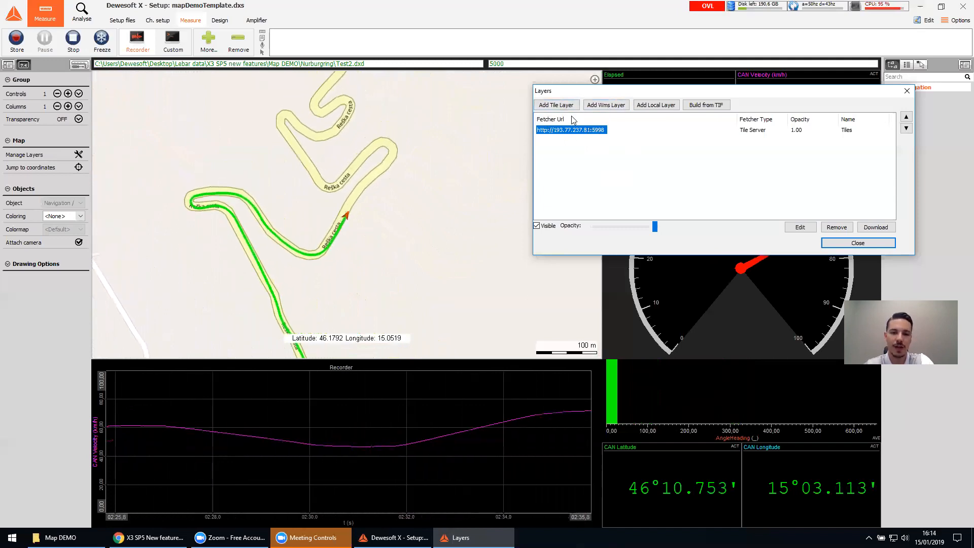
pyautogui.click(603, 107)
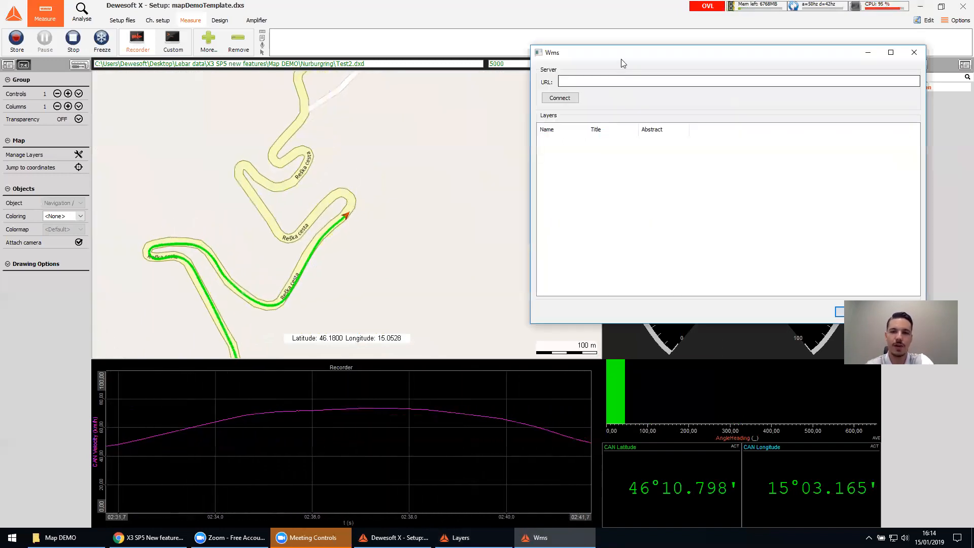
pyautogui.click(914, 53)
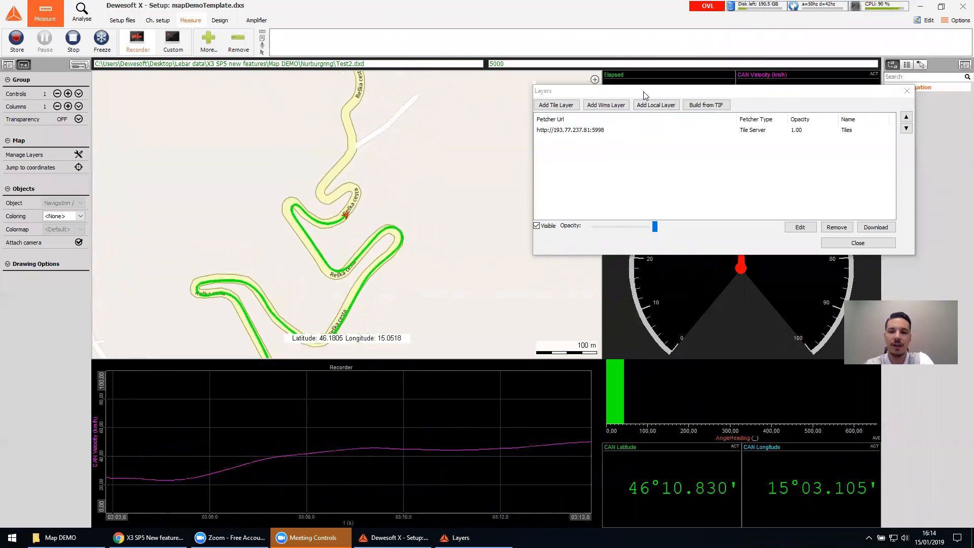
pyautogui.click(603, 130)
pyautogui.click(858, 244)
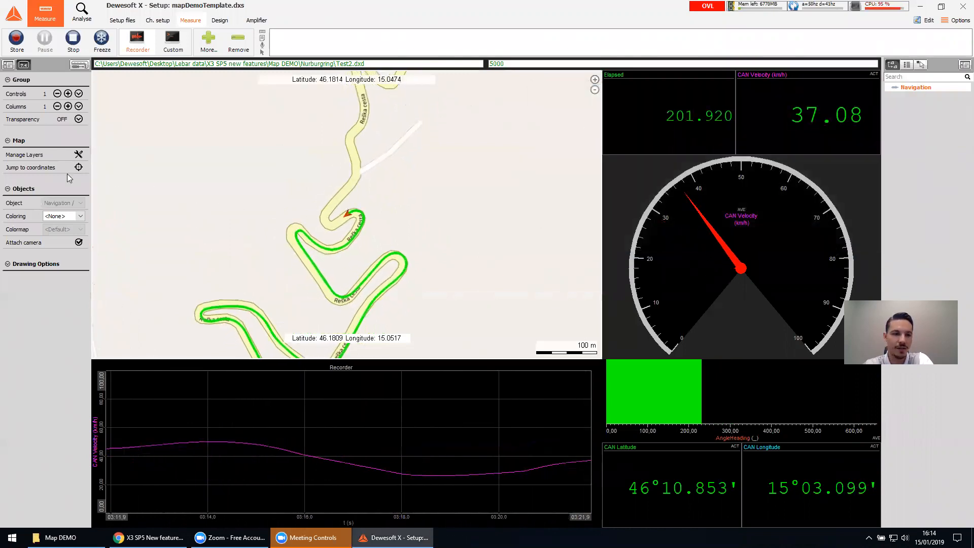
# Step: Detach the map camera from the vehicle and jump to the first "palm springs" search result at latitude 33.772179, longitude -116.495298
pyautogui.click(78, 243)
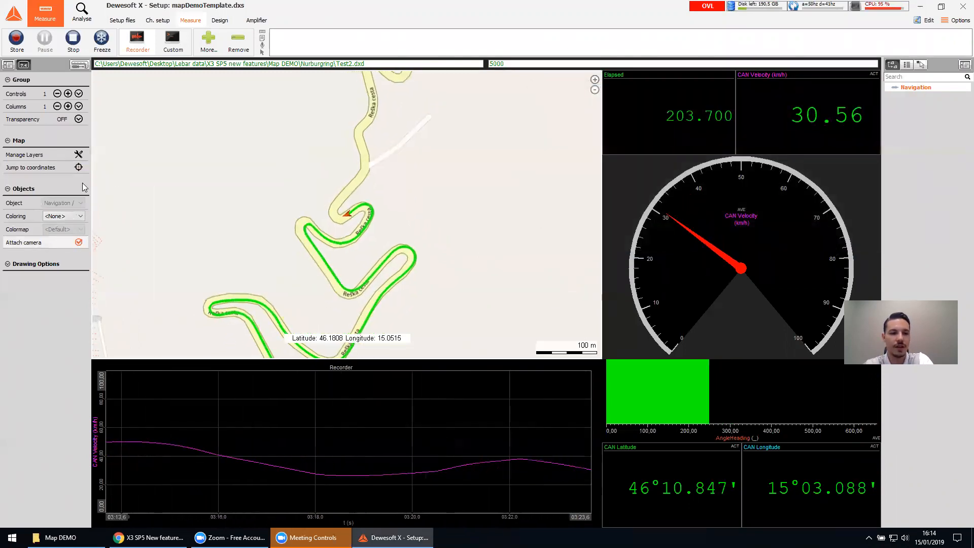
pyautogui.click(79, 167)
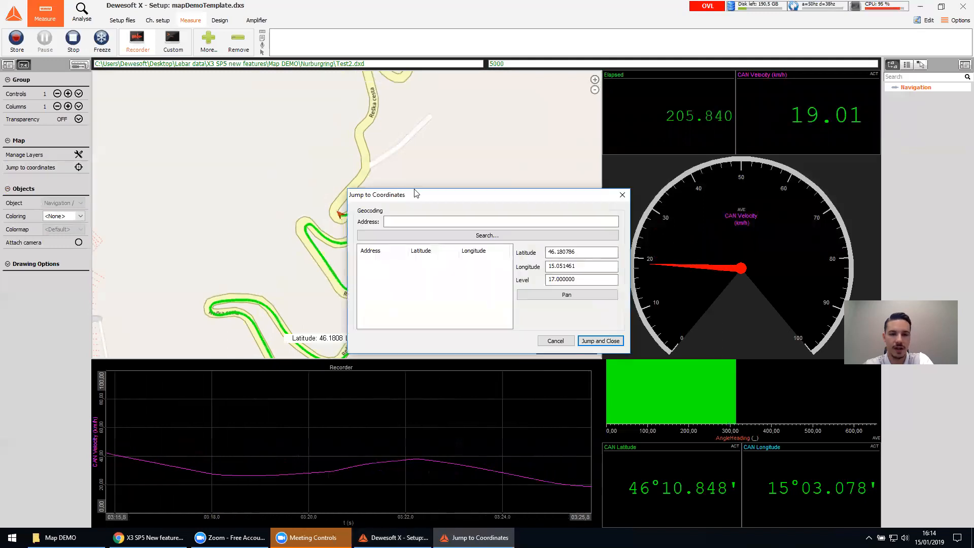
pyautogui.moveTo(421, 201); pyautogui.dragTo(537, 121)
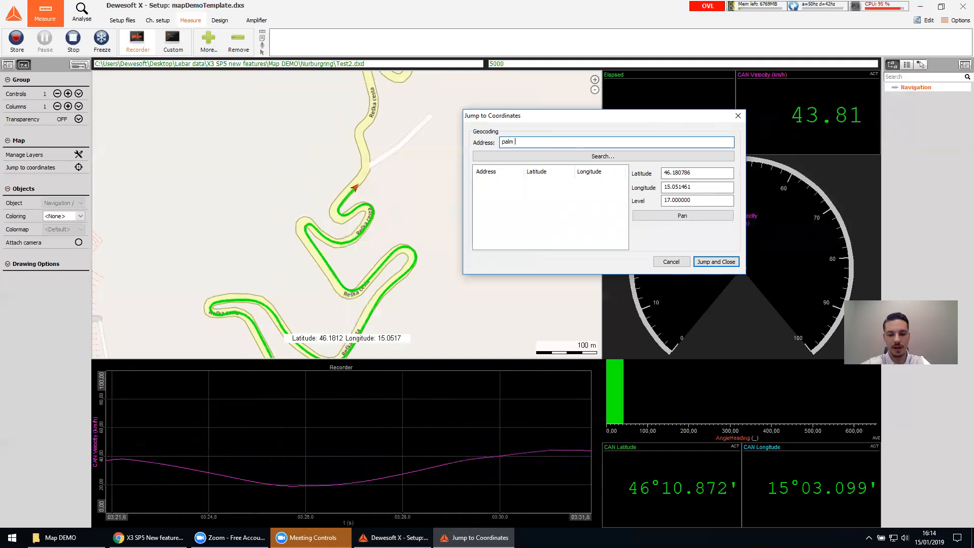
pyautogui.click(597, 156)
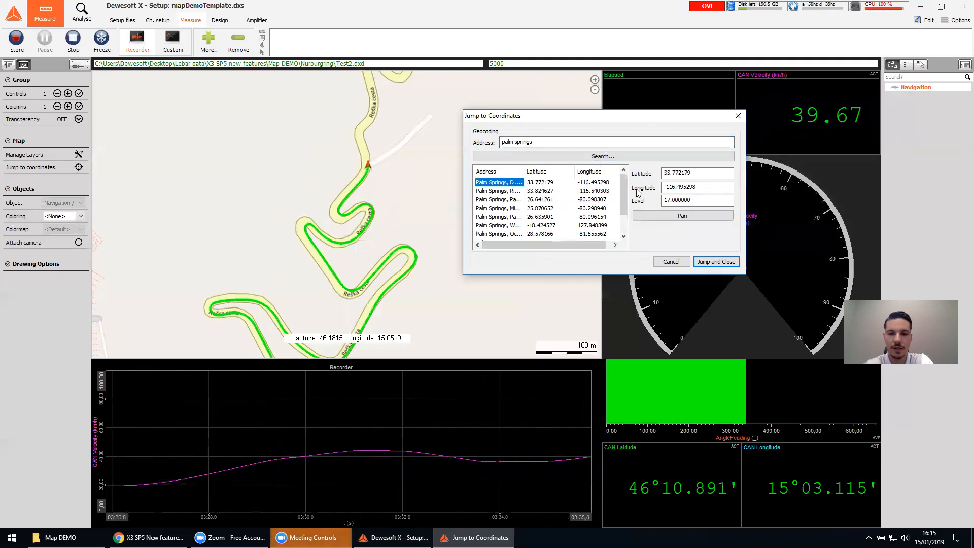
pyautogui.click(716, 260)
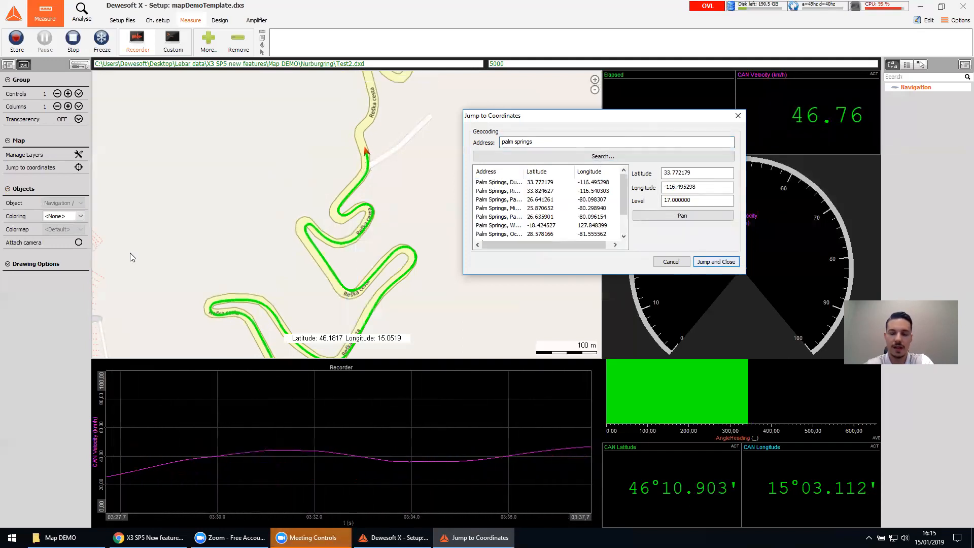
# Step: Set up a raster download of the tile layer covering the Palm Springs and Cathedral City area, with levels up to 15
pyautogui.scroll(-2, 363, 243)
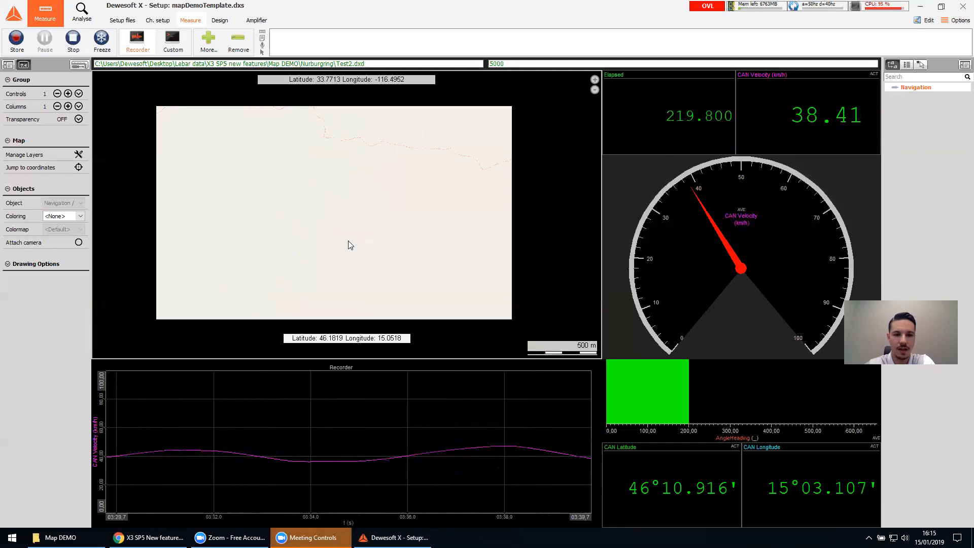
pyautogui.scroll(-5, 348, 241)
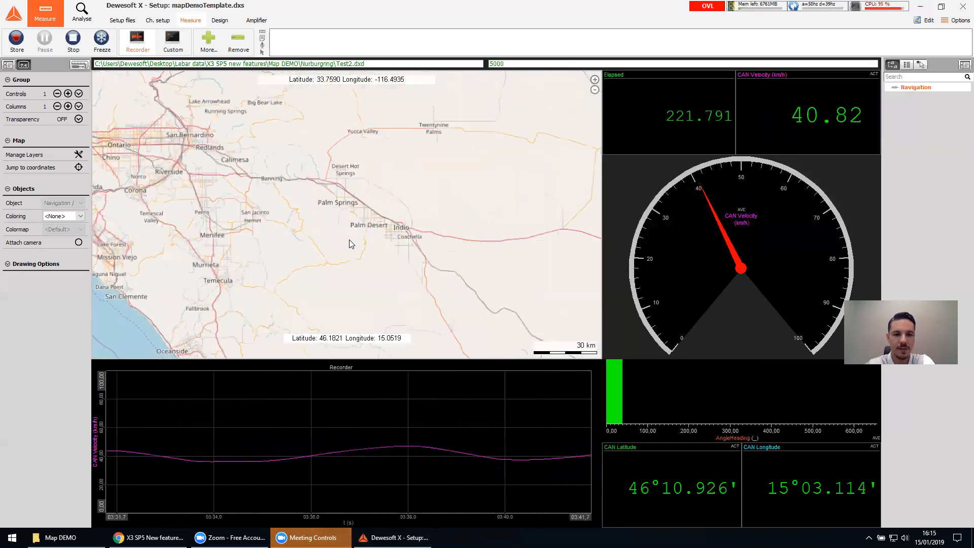
pyautogui.scroll(3, 349, 239)
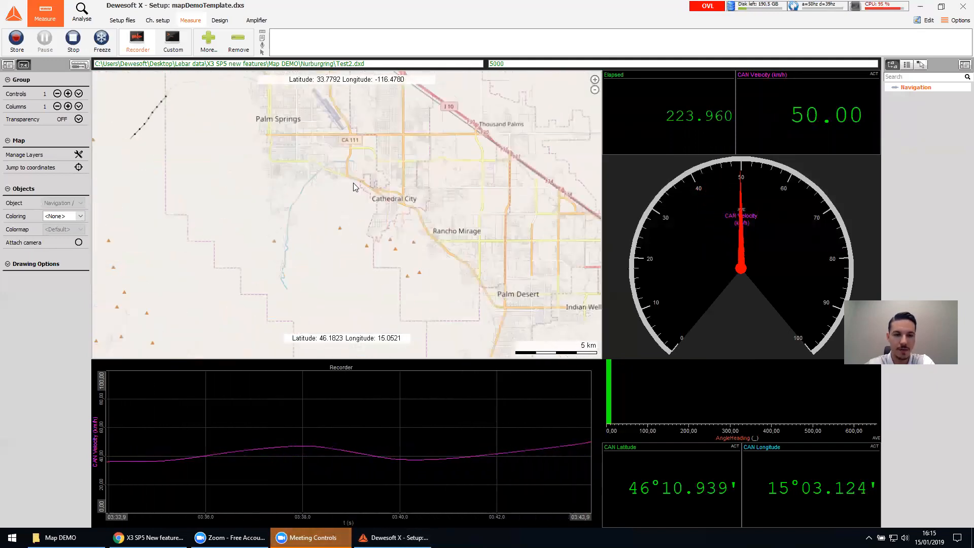
pyautogui.scroll(2, 375, 206)
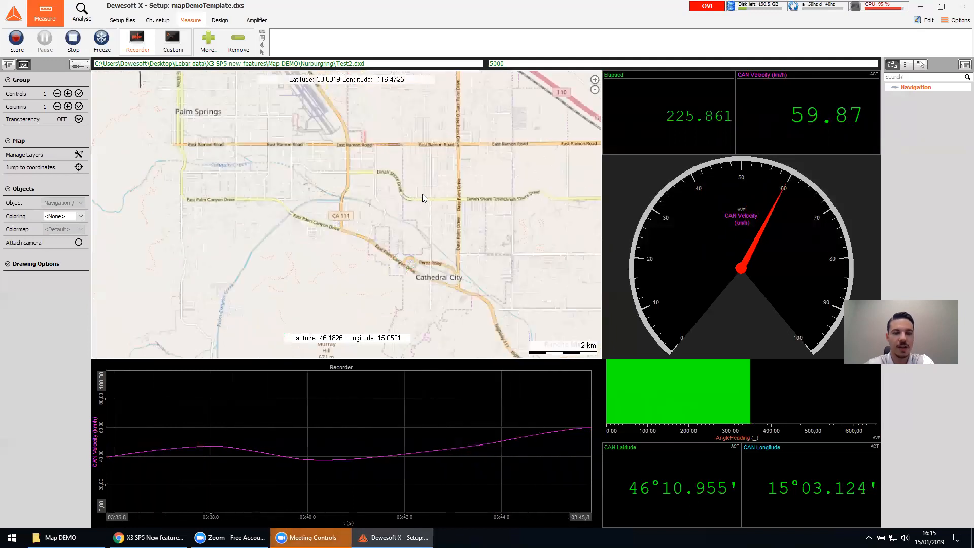
pyautogui.scroll(-1, 365, 232)
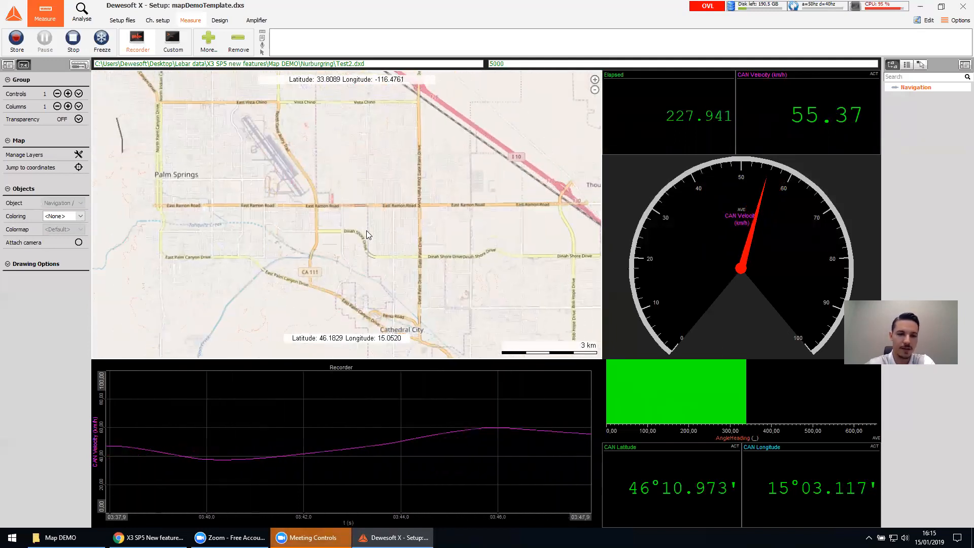
pyautogui.moveTo(370, 229)
pyautogui.mouseDown()
pyautogui.moveTo(369, 207)
pyautogui.moveTo(374, 218)
pyautogui.mouseUp()
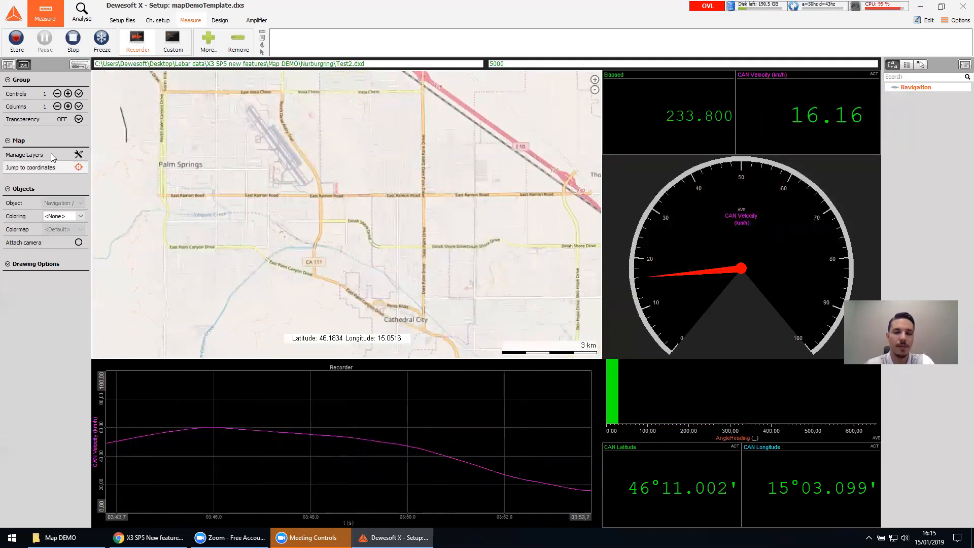
pyautogui.click(78, 154)
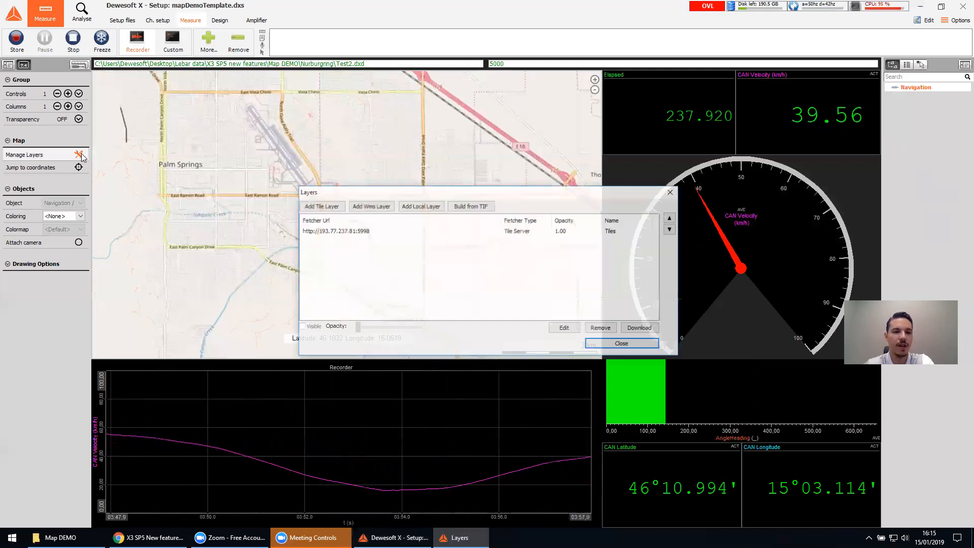
pyautogui.moveTo(534, 196); pyautogui.dragTo(784, 100)
pyautogui.click(592, 136)
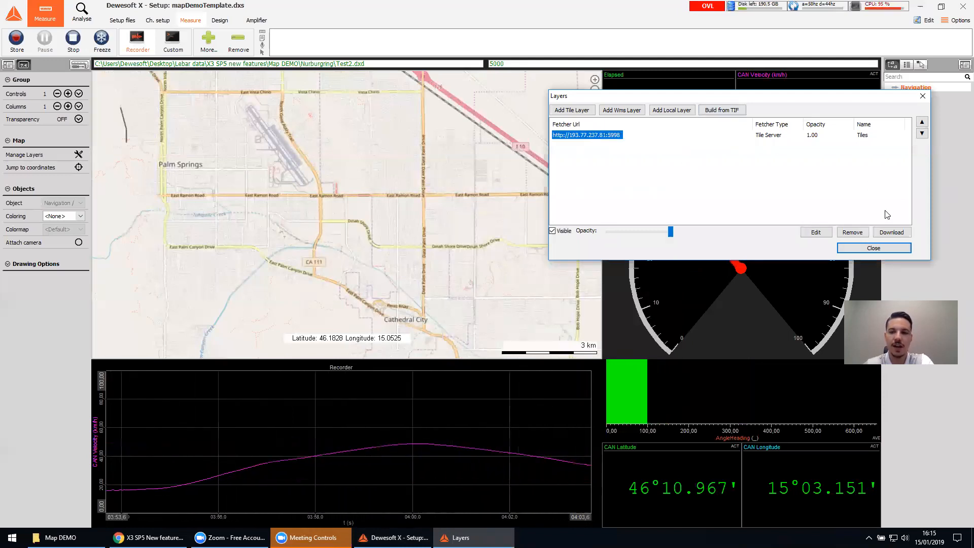
pyautogui.click(895, 233)
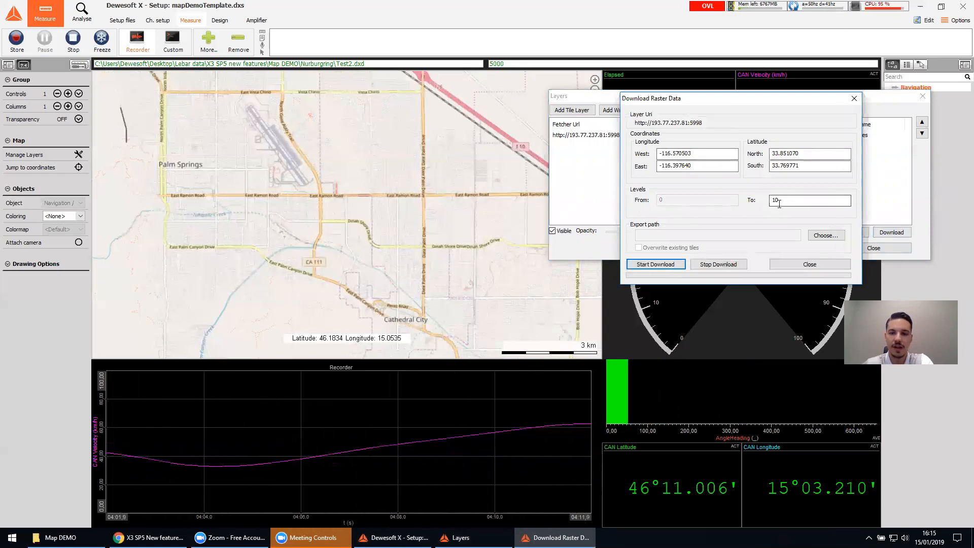
pyautogui.moveTo(786, 200); pyautogui.dragTo(618, 208)
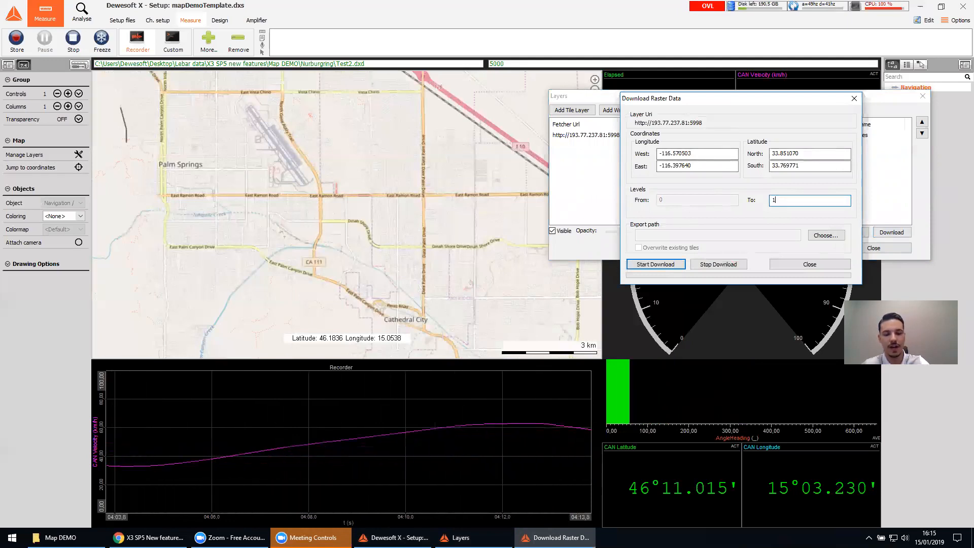
pyautogui.write('15')
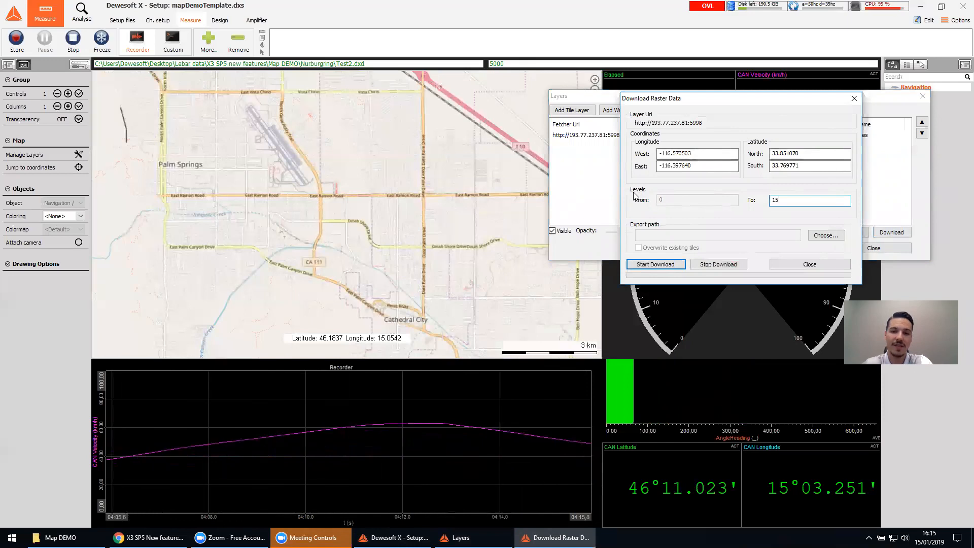
# Step: Create a folder named Palm springs on the Desktop and choose it as the raster download's export path
pyautogui.click(827, 234)
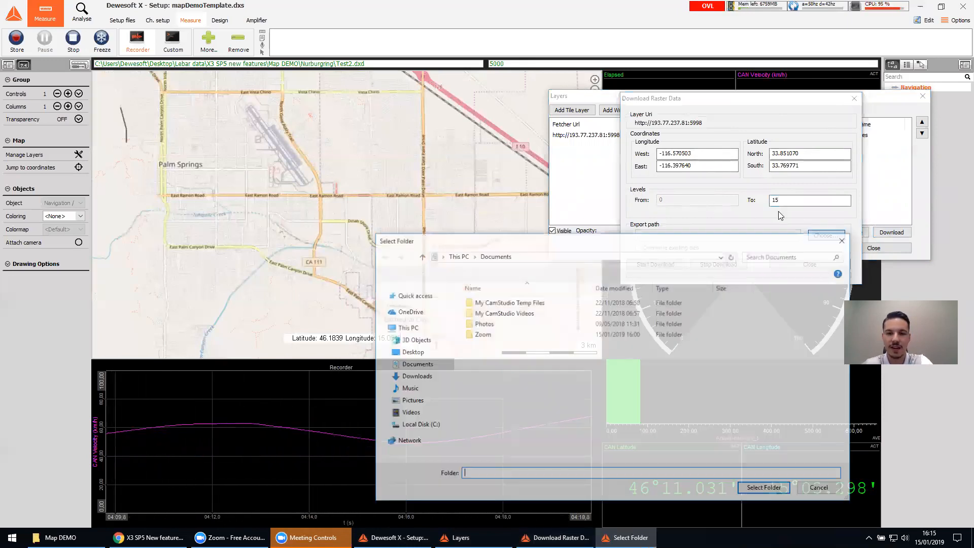
pyautogui.scroll(1, 418, 327)
pyautogui.click(411, 308)
pyautogui.rightClick(480, 352)
pyautogui.moveTo(540, 460)
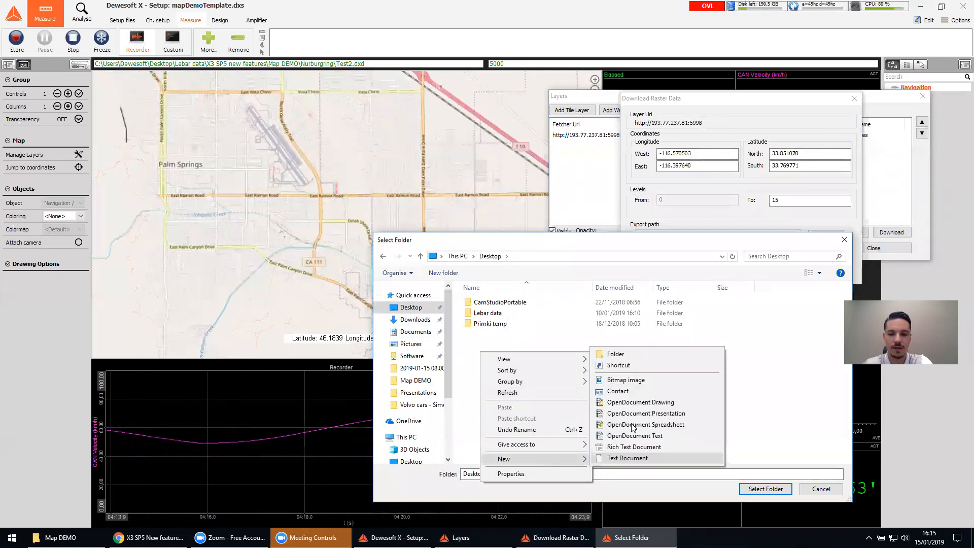
pyautogui.click(624, 355)
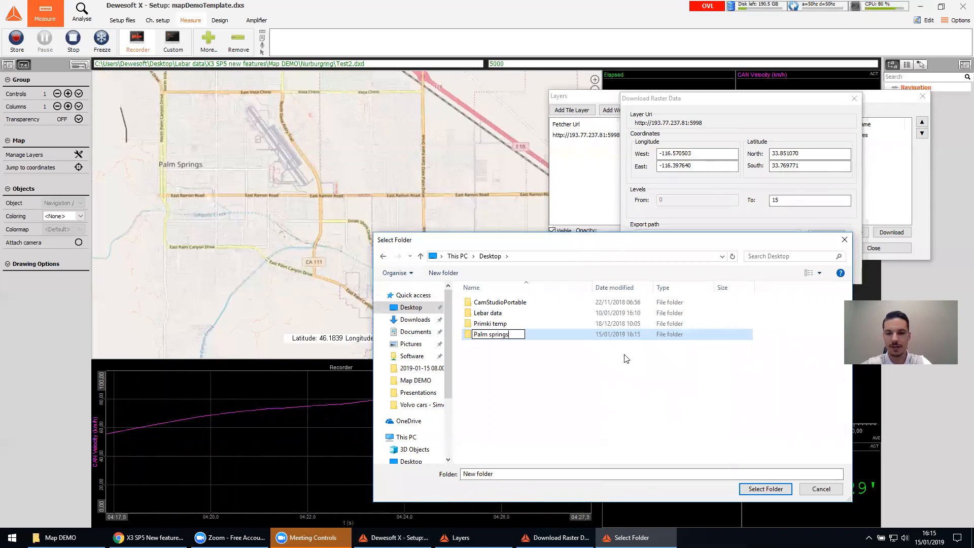
pyautogui.click(765, 489)
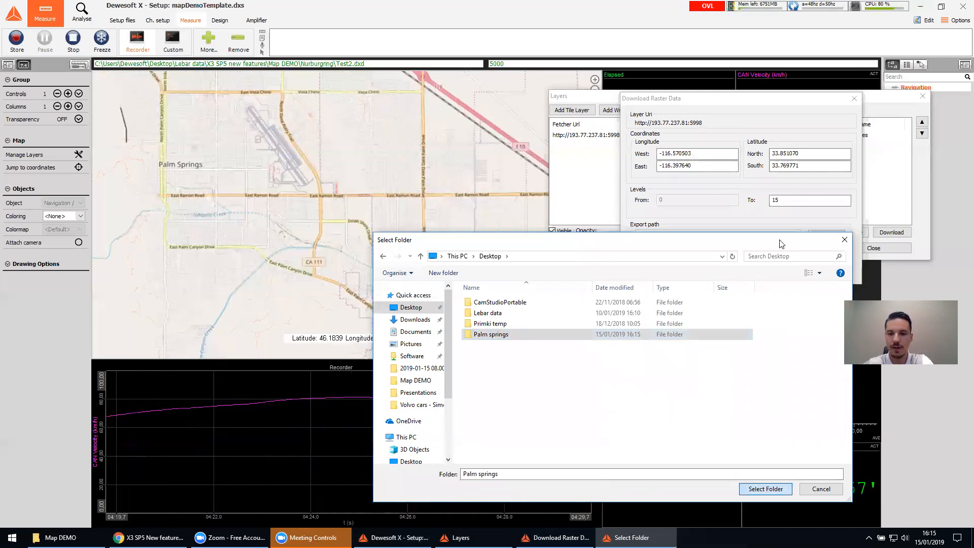
# Step: Download the raster tiles to the export folder and close the download settings
pyautogui.click(674, 263)
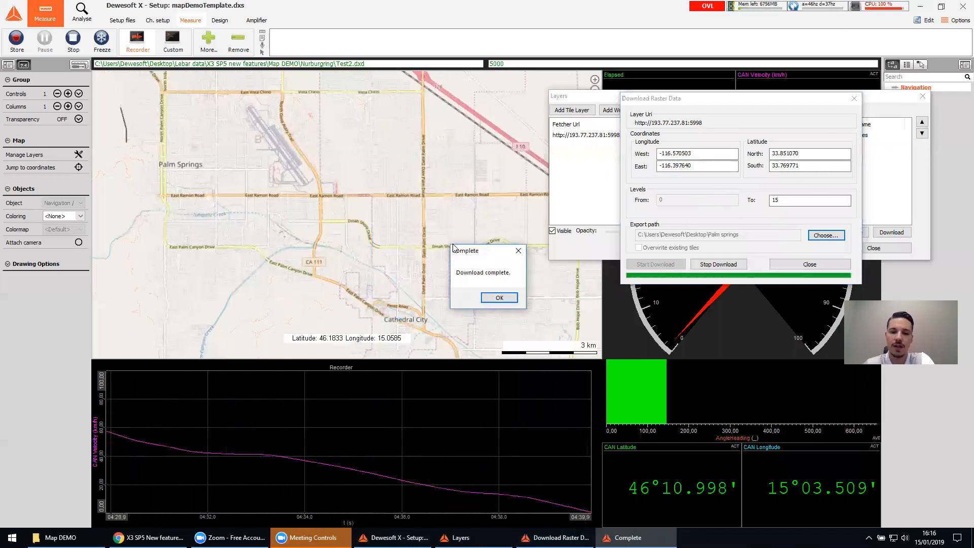
pyautogui.press('Return')
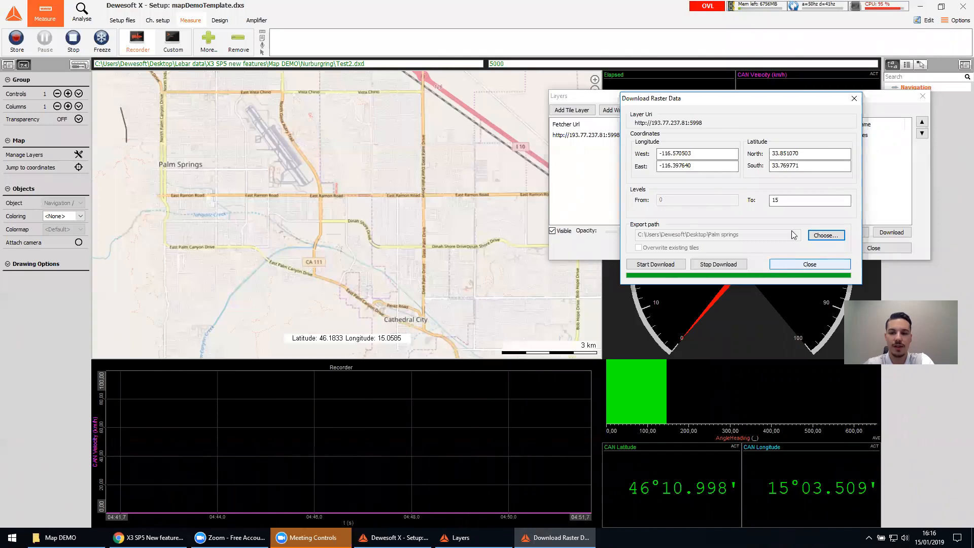
pyautogui.moveTo(785, 201); pyautogui.dragTo(735, 203)
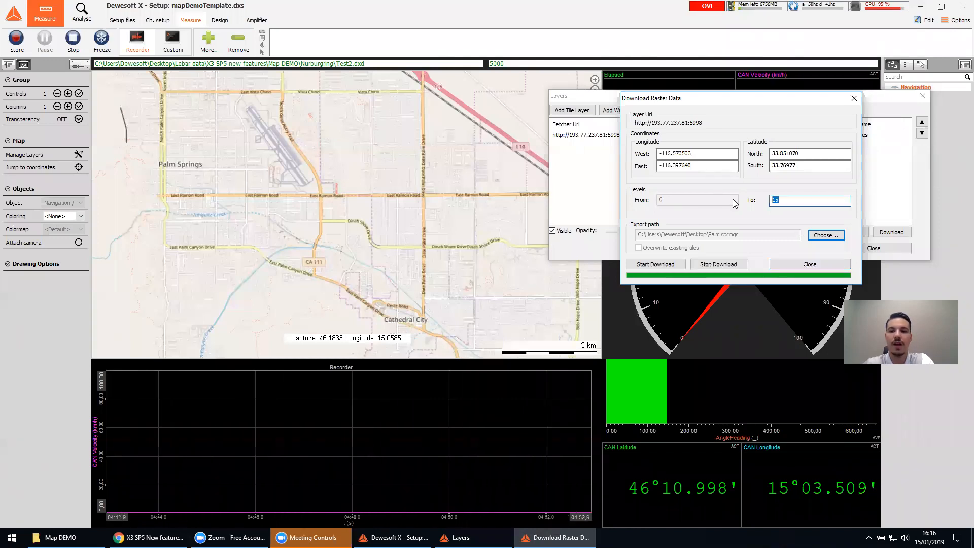
pyautogui.click(811, 265)
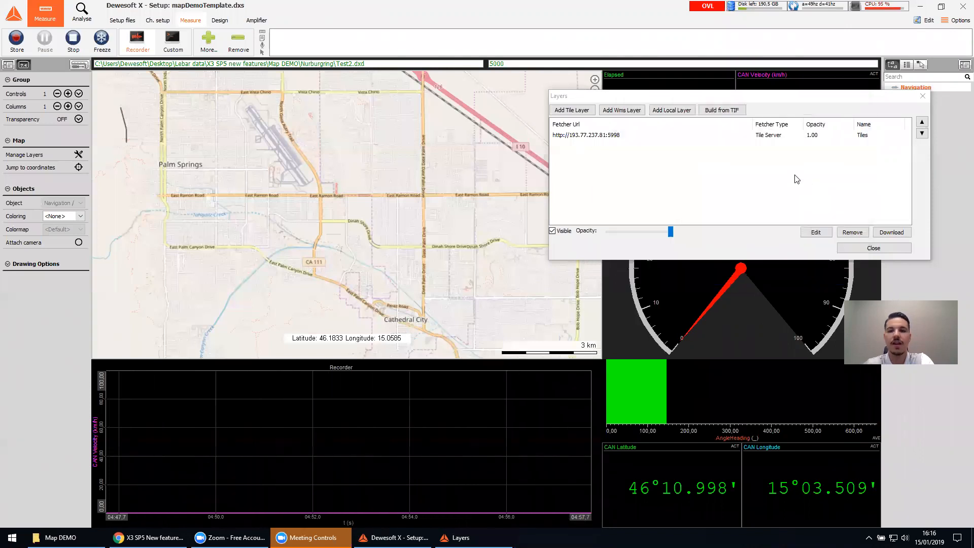
# Step: Hide the online tile server layer and start adding a local map layer
pyautogui.click(594, 137)
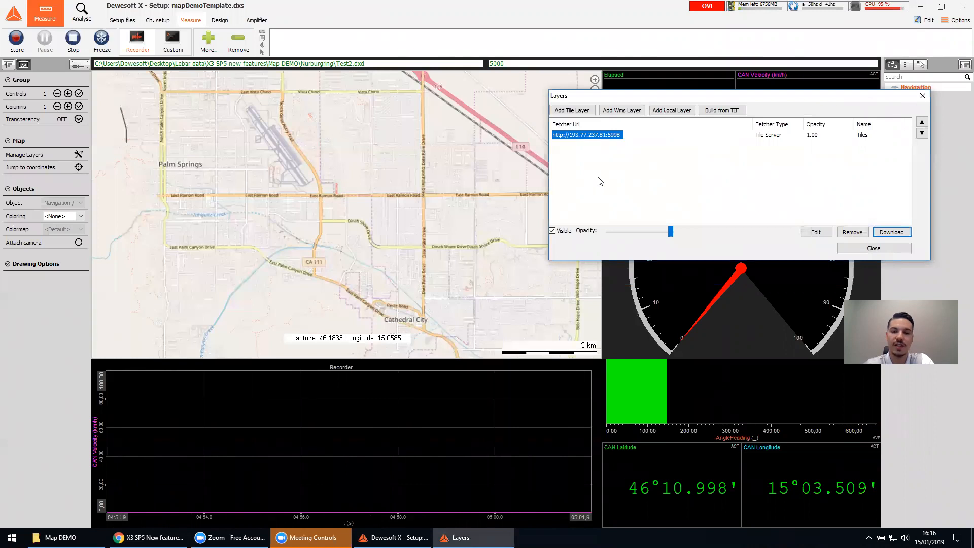
pyautogui.click(552, 231)
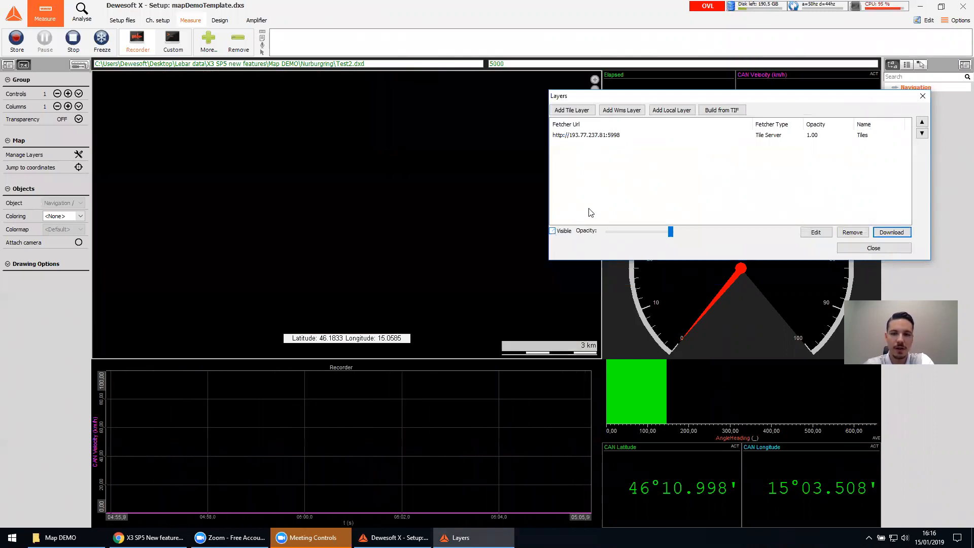
pyautogui.click(678, 111)
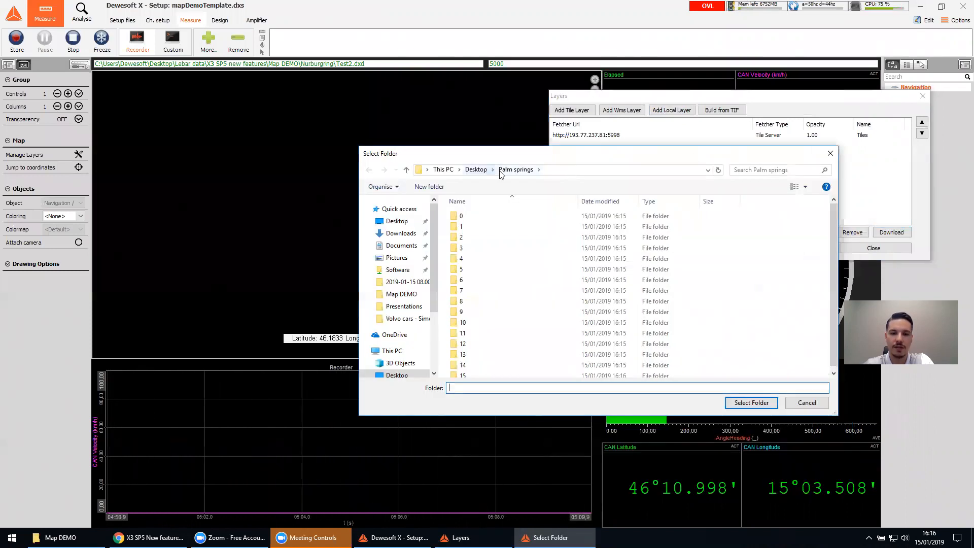
# Step: Inspect the downloaded map tiles in the level 5 and level 9 subfolders of Palm springs in a separate window
pyautogui.click(462, 269)
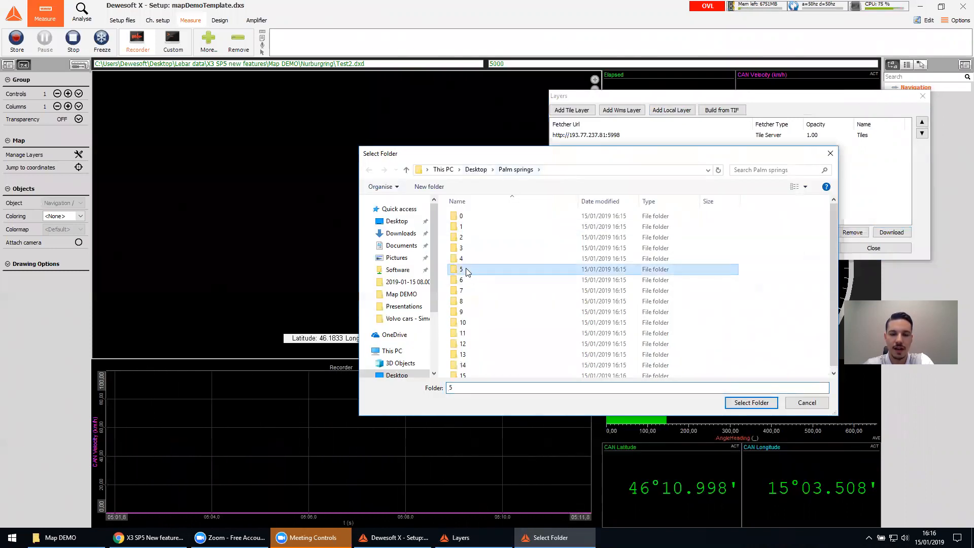
pyautogui.rightClick(462, 269)
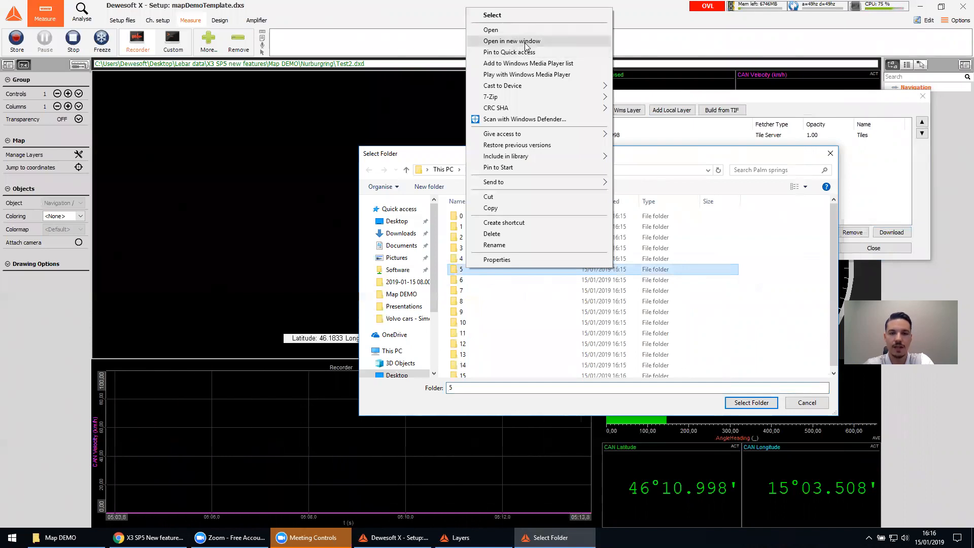
pyautogui.click(526, 42)
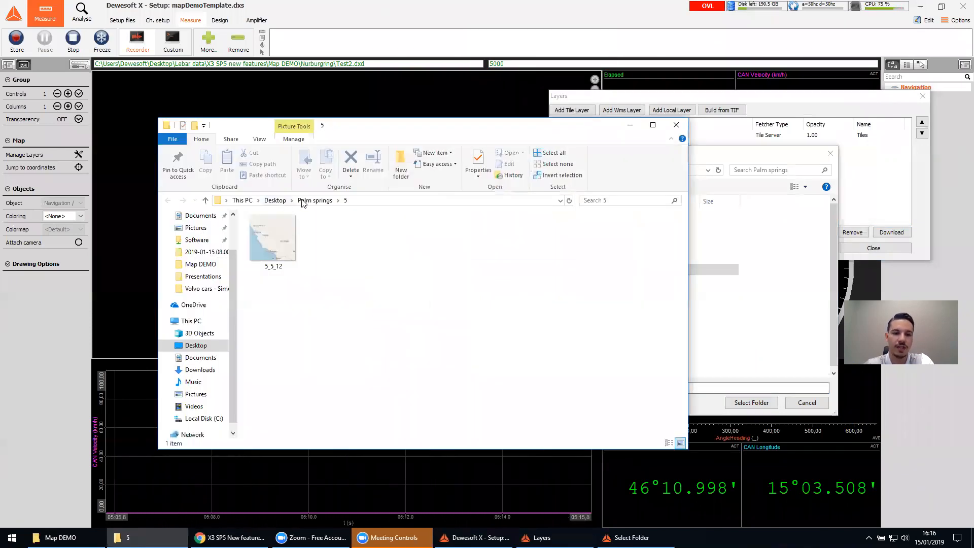
pyautogui.click(315, 200)
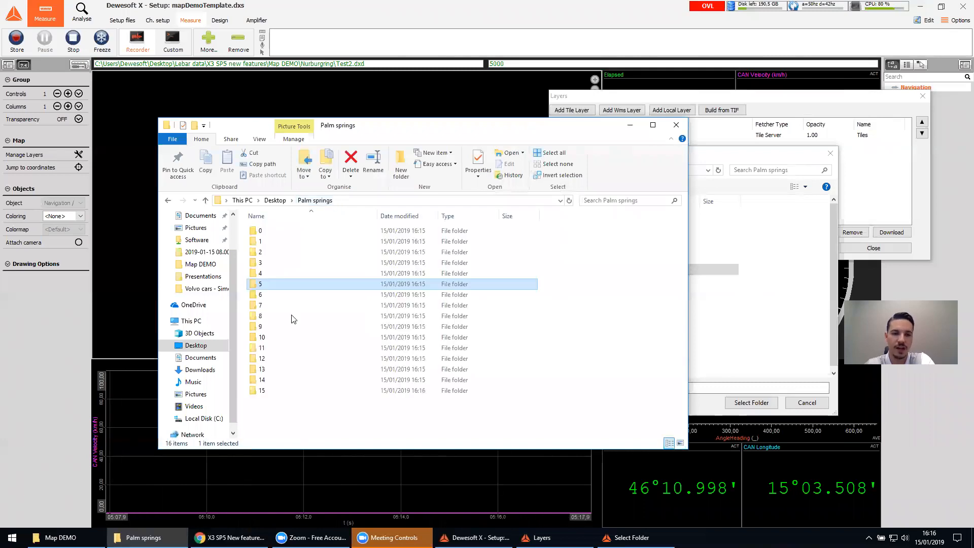
pyautogui.hotkey('ctrl', 'a')
pyautogui.moveTo(274, 195); pyautogui.dragTo(322, 424)
pyautogui.doubleClick(278, 323)
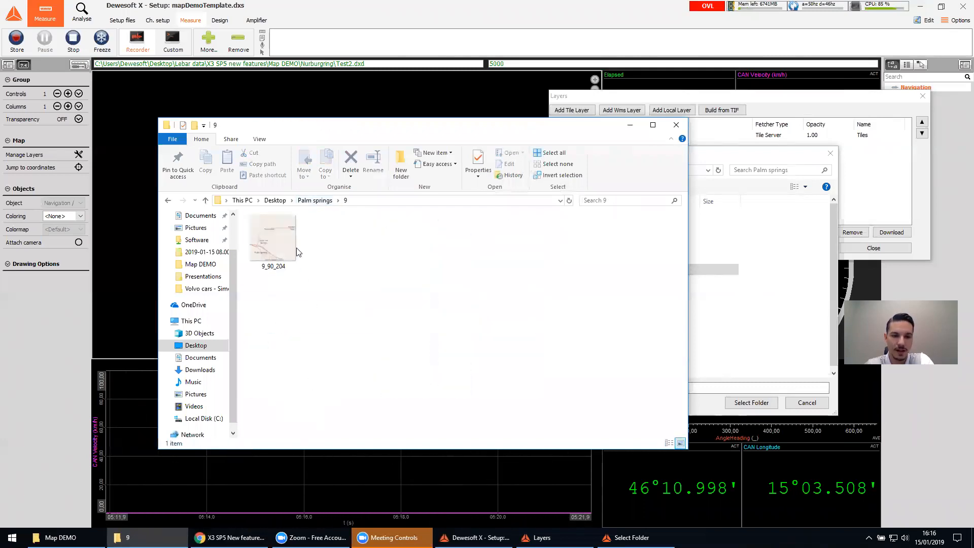
# Step: Inspect the downloaded tiles in the level 12 and level 14 subfolders, and close the separate folder window
pyautogui.click(314, 202)
pyautogui.doubleClick(269, 361)
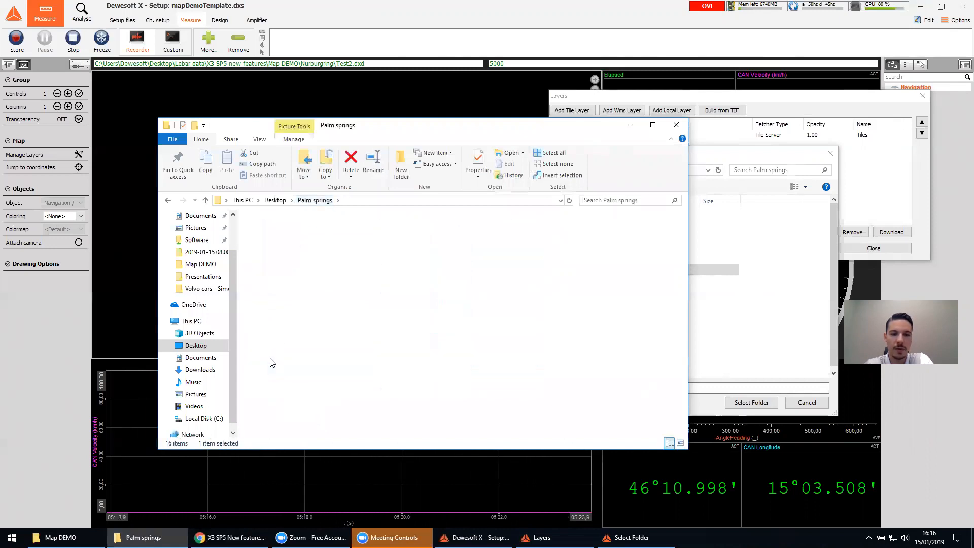
pyautogui.moveTo(521, 358); pyautogui.dragTo(497, 342)
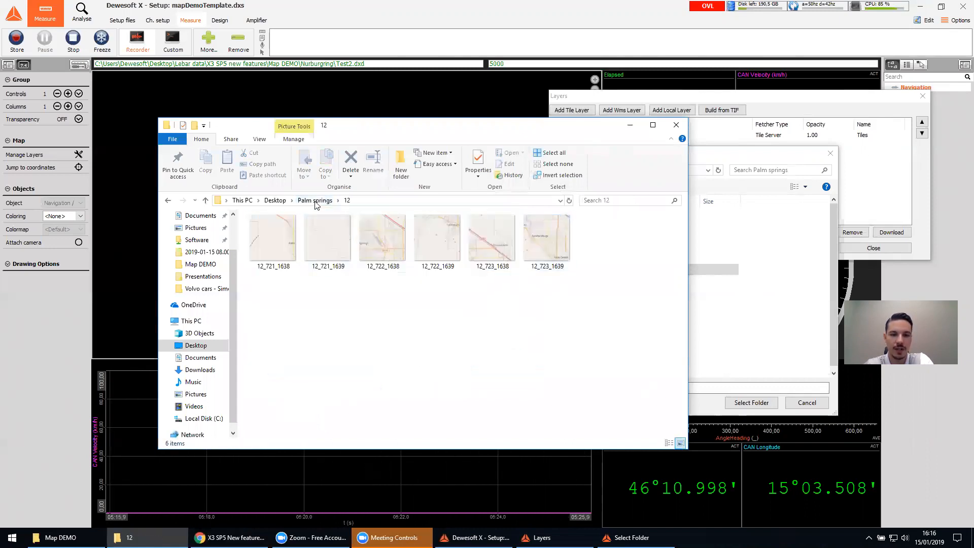
pyautogui.click(314, 200)
pyautogui.doubleClick(280, 380)
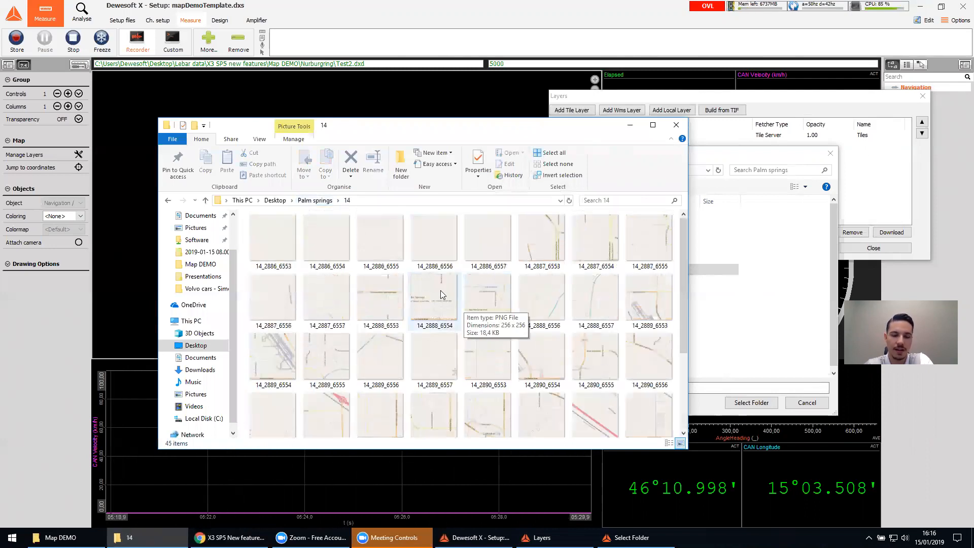
pyautogui.click(321, 200)
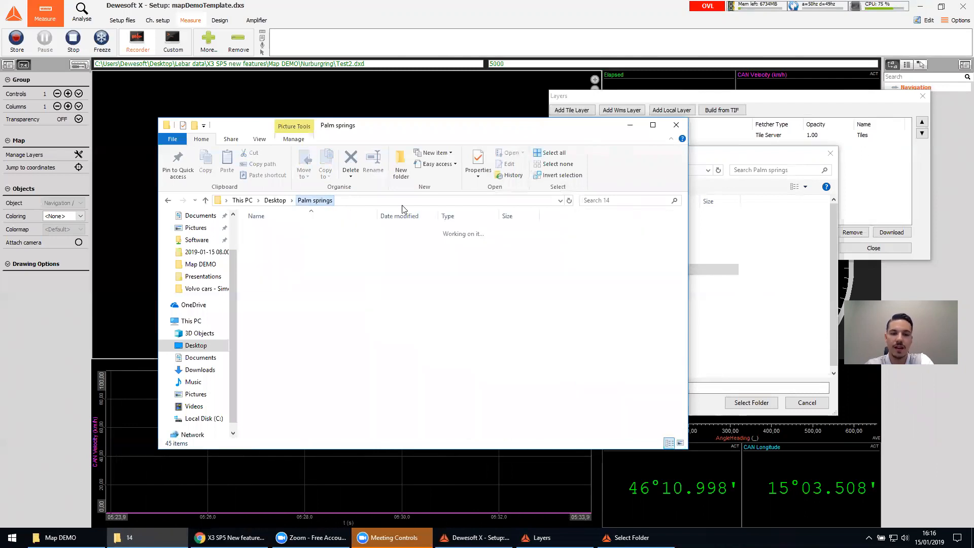
pyautogui.click(679, 129)
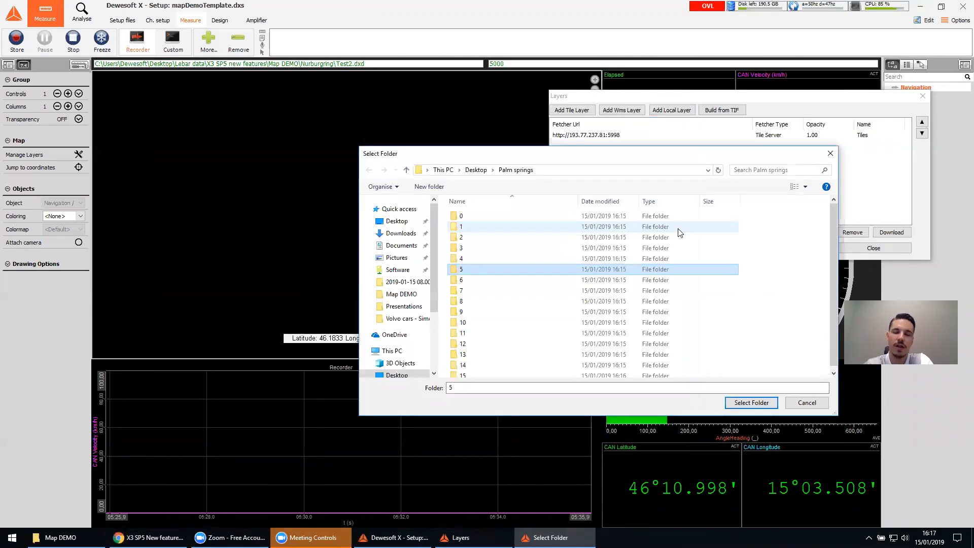
# Step: Choose the Palm springs folder on the Desktop as the source of the local layer
pyautogui.click(477, 170)
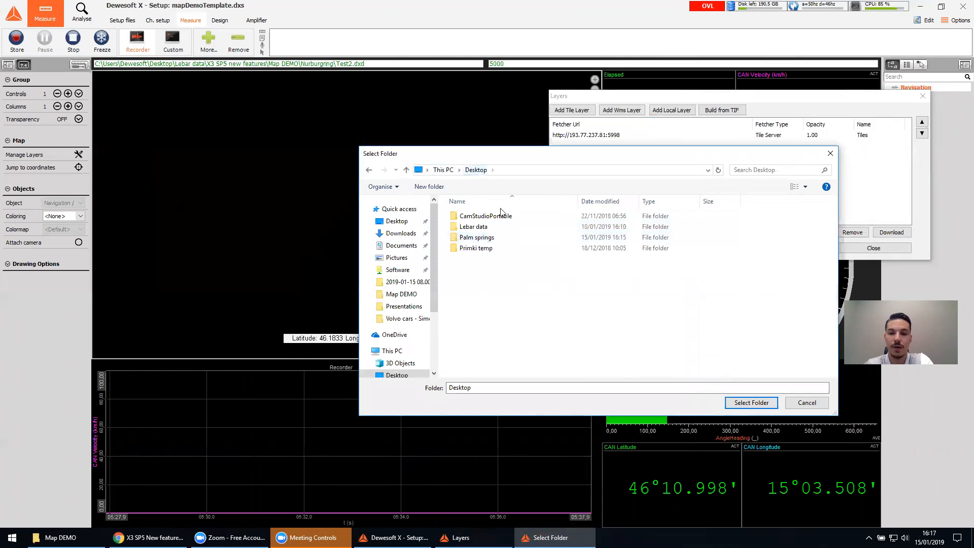
pyautogui.click(485, 242)
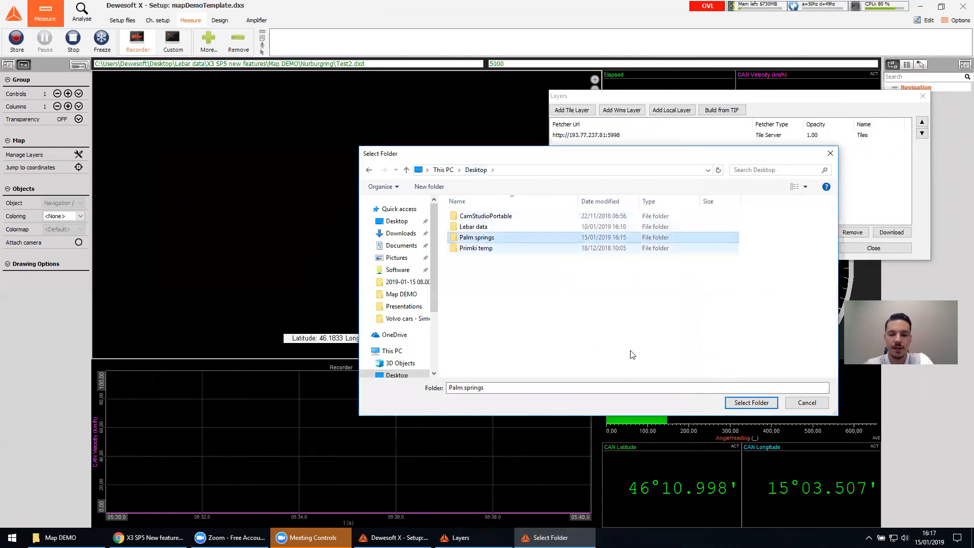
pyautogui.click(747, 402)
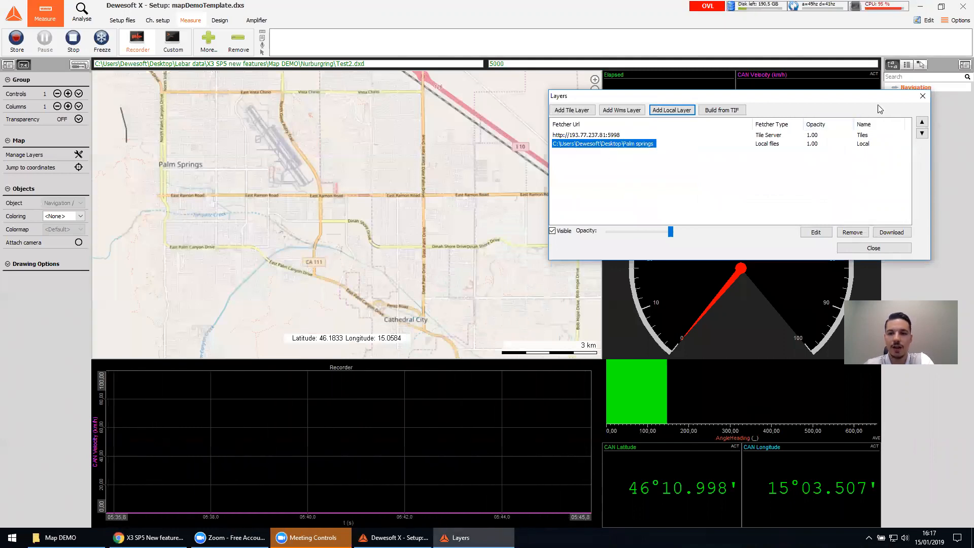
# Step: Examine the local layer's coverage and tile detail around the Palm Springs airport at several zoom levels
pyautogui.click(268, 181)
pyautogui.moveTo(286, 216); pyautogui.dragTo(306, 217)
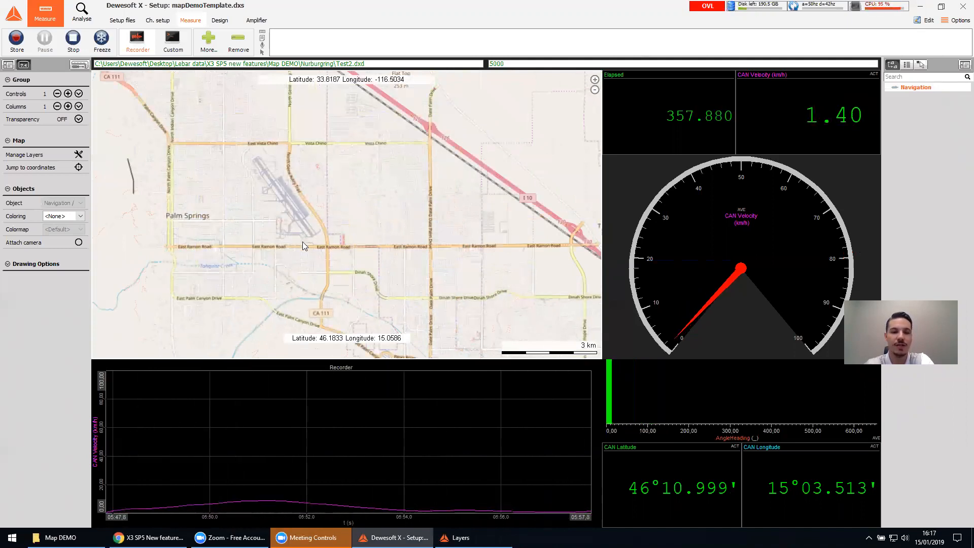
pyautogui.scroll(3, 302, 242)
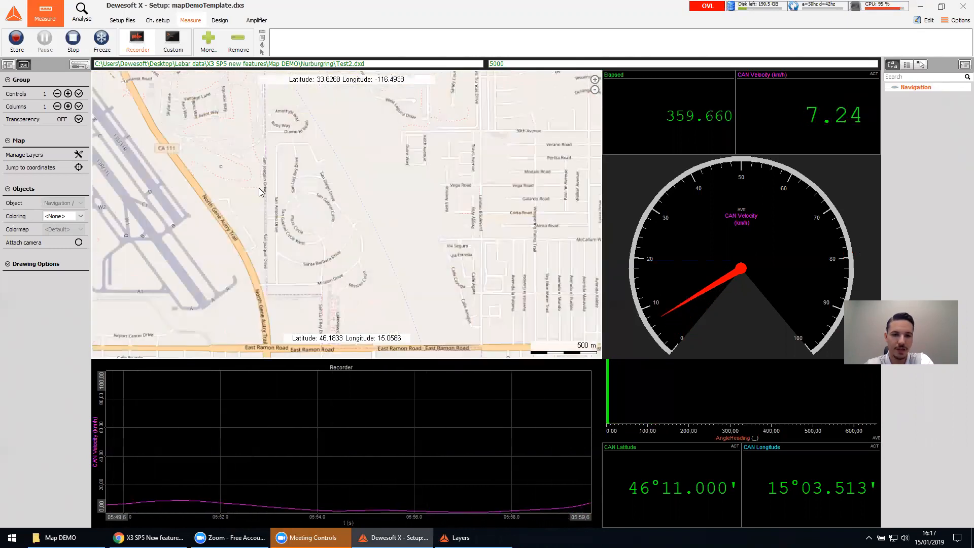
pyautogui.scroll(1, 259, 192)
pyautogui.moveTo(201, 289); pyautogui.dragTo(508, 223)
pyautogui.moveTo(157, 282); pyautogui.dragTo(457, 220)
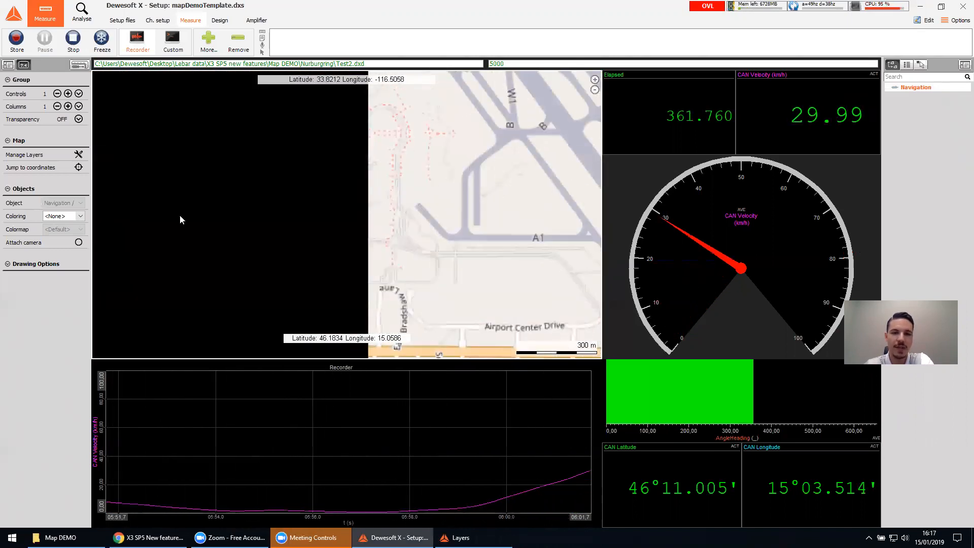
pyautogui.scroll(4, 451, 176)
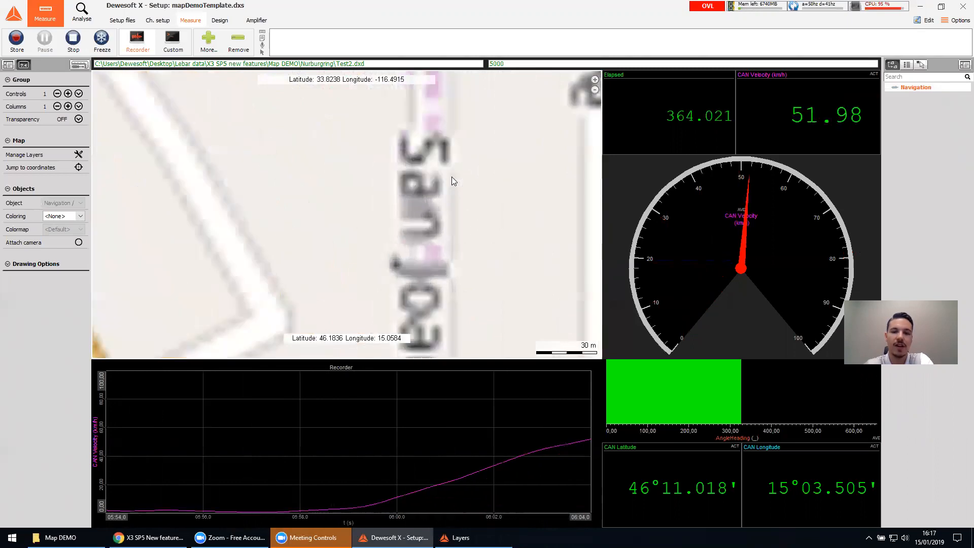
pyautogui.moveTo(454, 235); pyautogui.dragTo(295, 213)
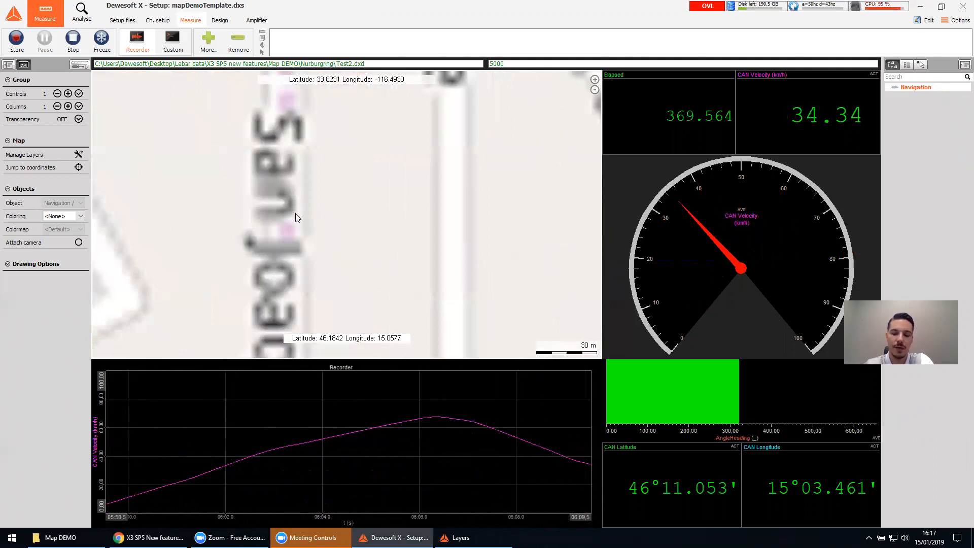
pyautogui.scroll(-5, 418, 200)
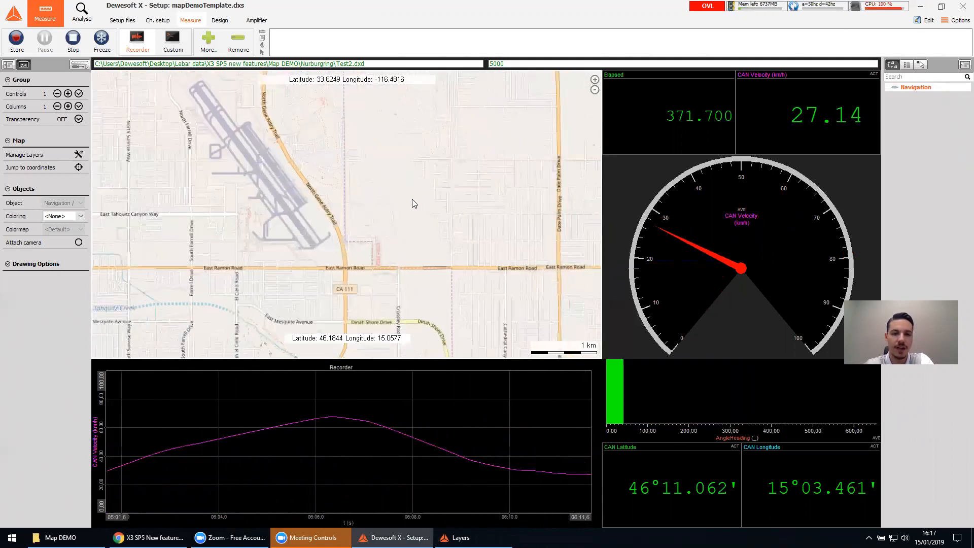
pyautogui.scroll(-4, 412, 201)
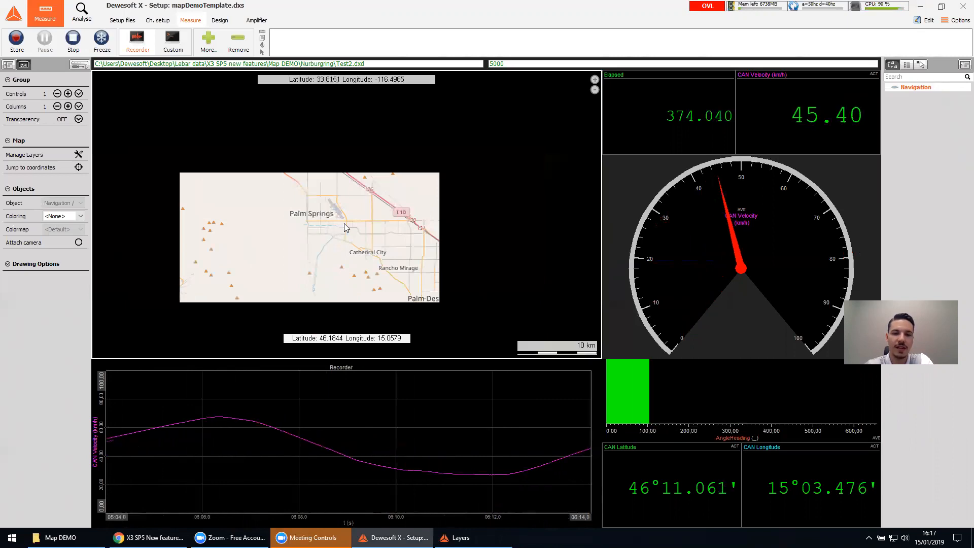
pyautogui.moveTo(310, 209); pyautogui.dragTo(356, 201)
pyautogui.scroll(1, 401, 192)
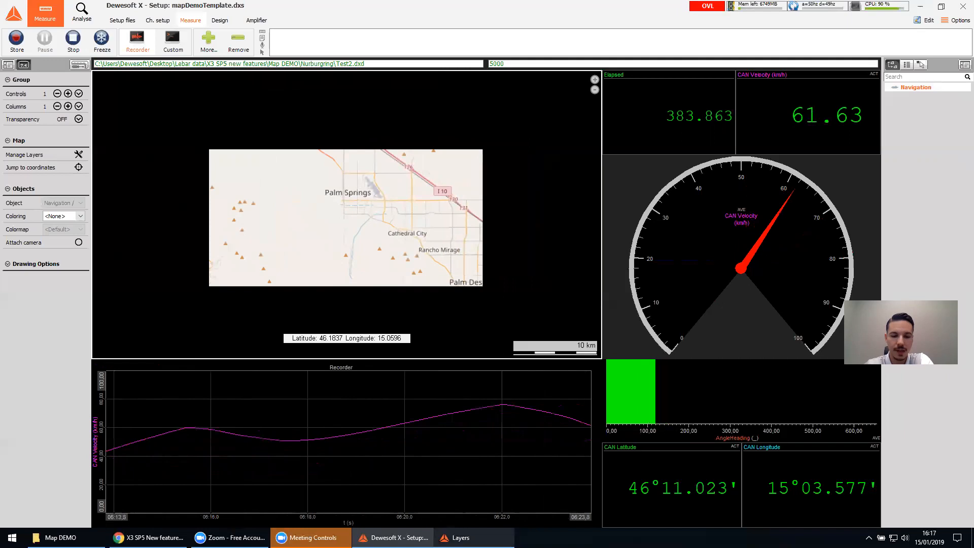
# Step: Make the online tile server layer visible again together with the Palm springs local layer
pyautogui.click(457, 537)
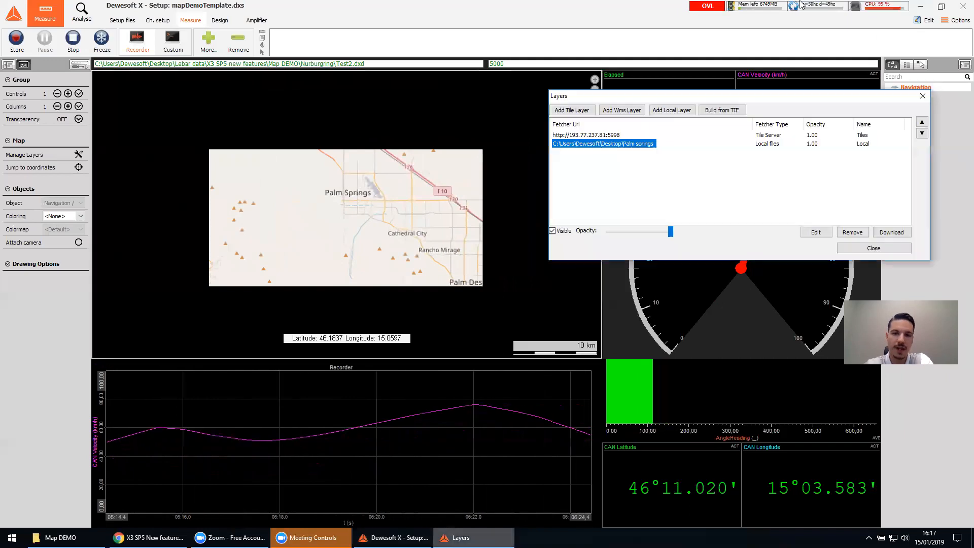
pyautogui.click(586, 136)
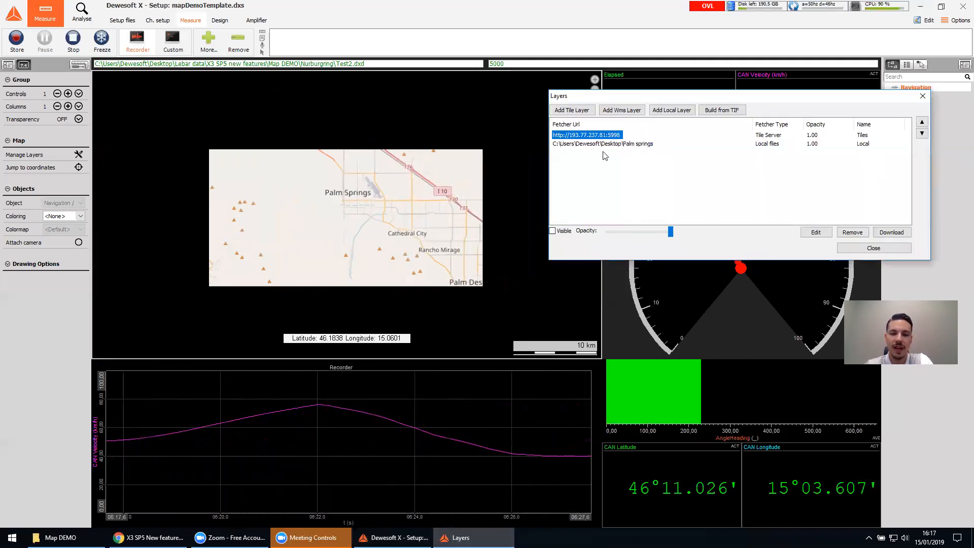
pyautogui.click(552, 231)
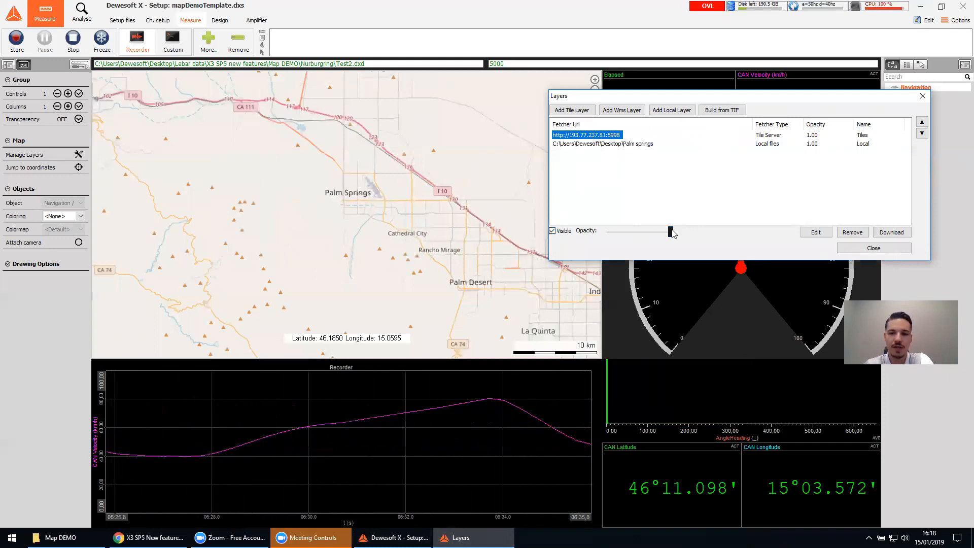
# Step: Lower the tile server layer's opacity to compare it with the local layer, and restore full opacity before hiding it
pyautogui.moveTo(671, 234); pyautogui.dragTo(649, 235)
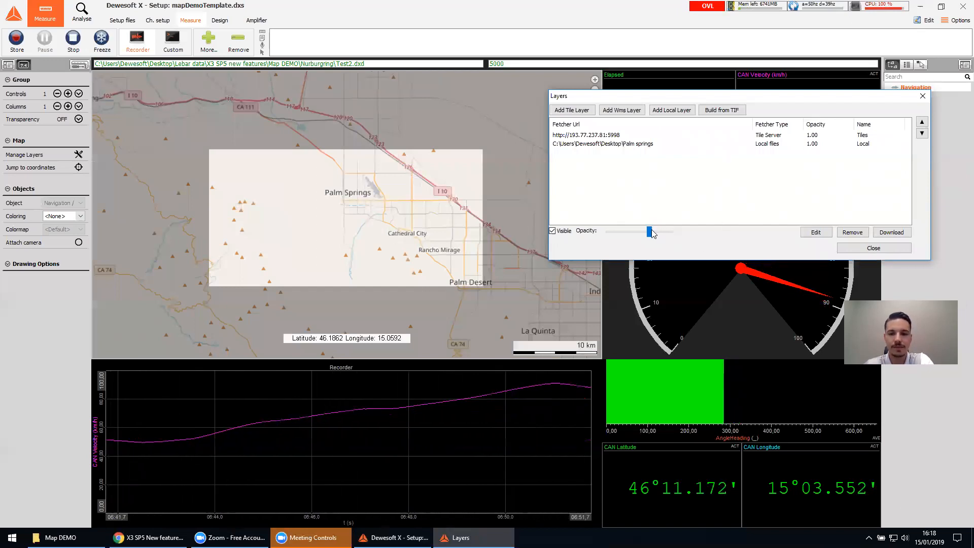
pyautogui.moveTo(650, 232); pyautogui.dragTo(719, 231)
pyautogui.click(554, 232)
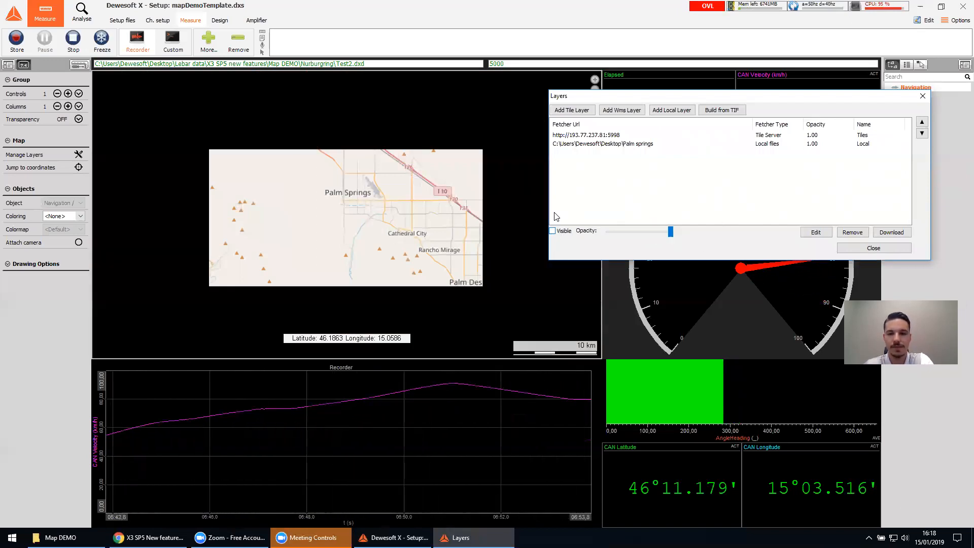
# Step: Remove the Palm springs local layer and make the online tile server layer visible, closing the layer manager
pyautogui.click(591, 144)
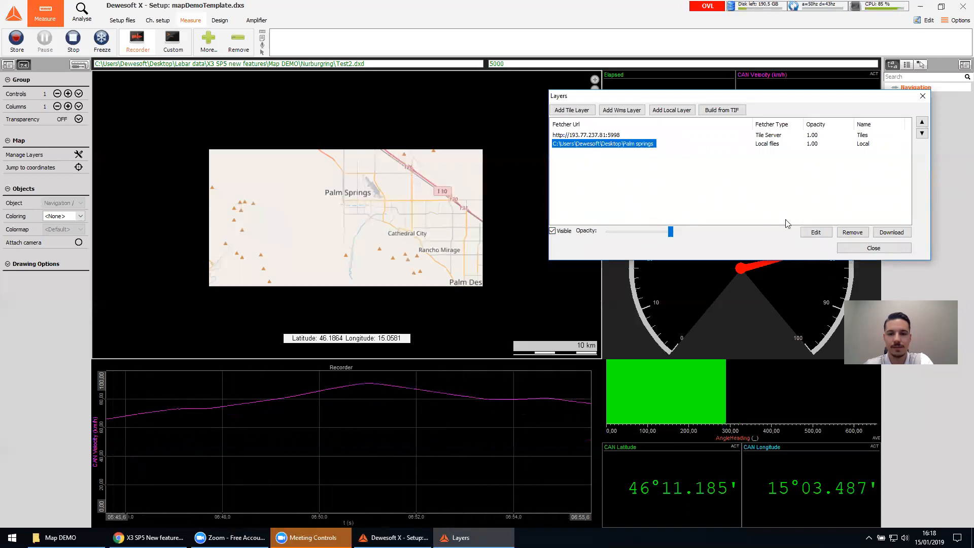
pyautogui.click(852, 232)
pyautogui.click(575, 135)
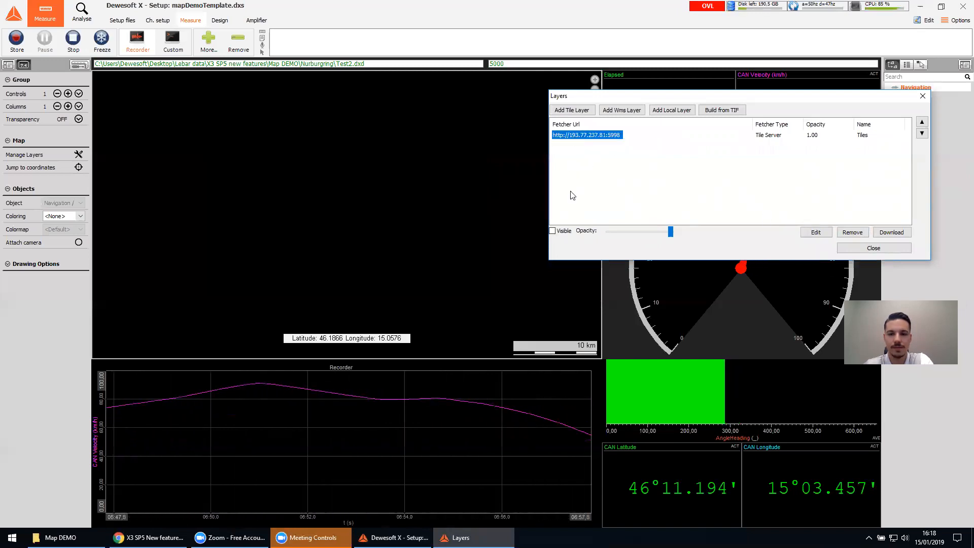
pyautogui.click(552, 231)
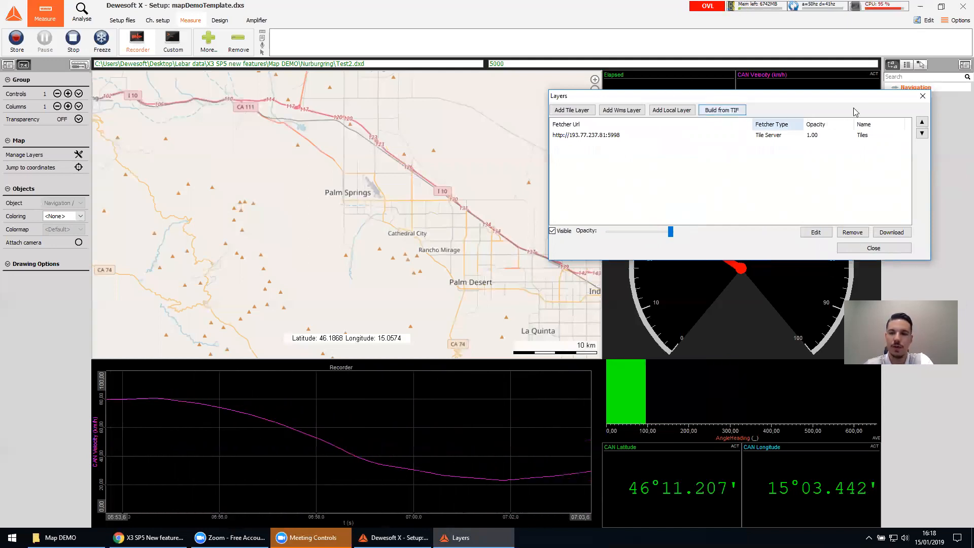
pyautogui.click(923, 96)
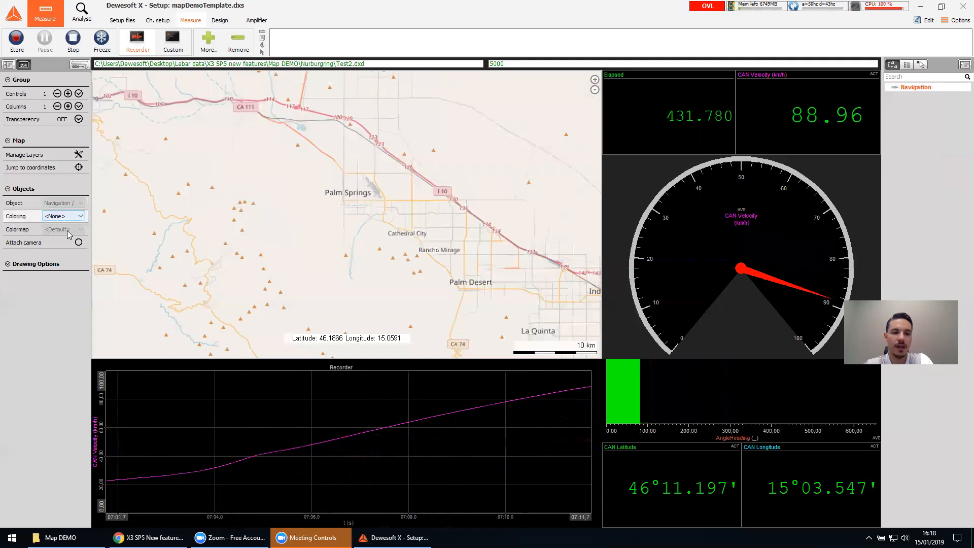
# Step: Attach the map camera to the vehicle and show its track close up
pyautogui.click(79, 242)
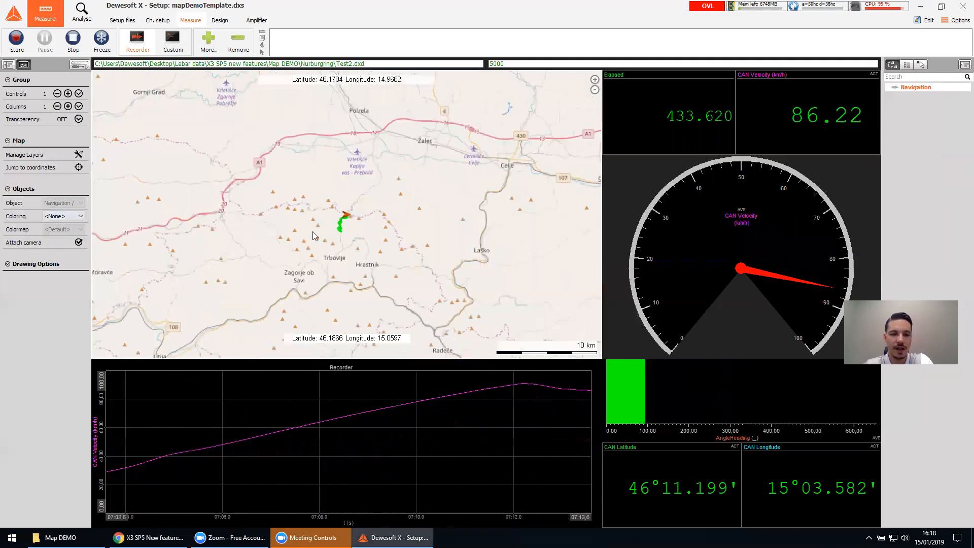
pyautogui.scroll(4, 341, 242)
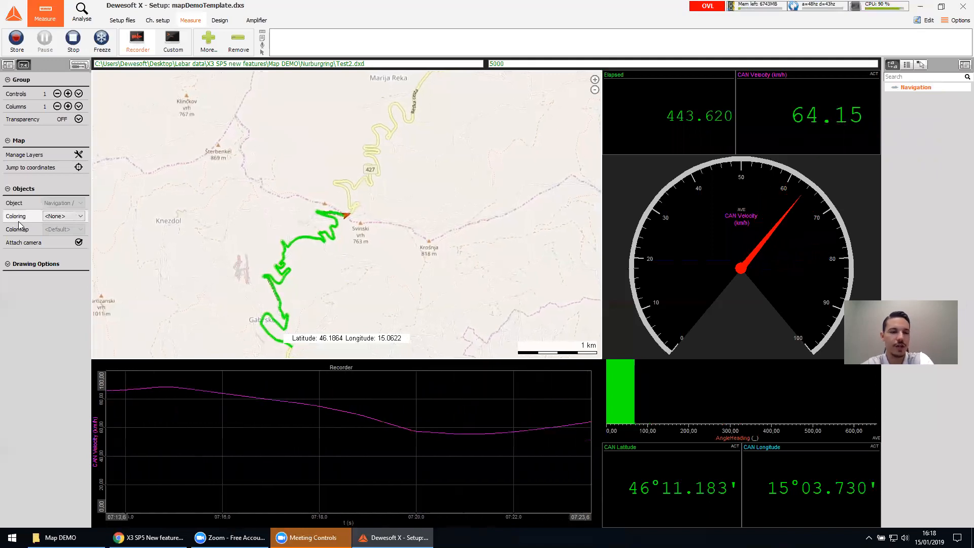
# Step: Color the vehicle's track by the CAN Velocity channel and view it closer
pyautogui.click(66, 215)
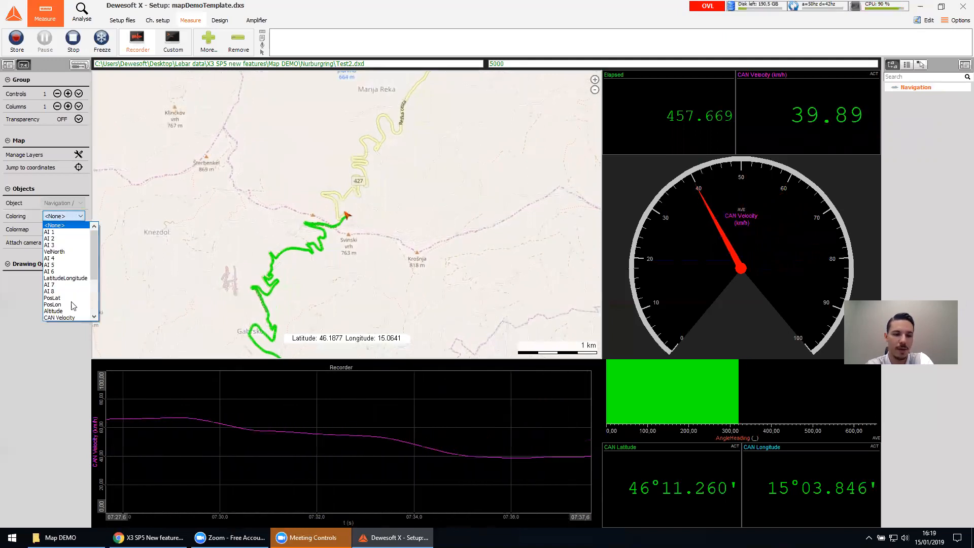
pyautogui.click(72, 318)
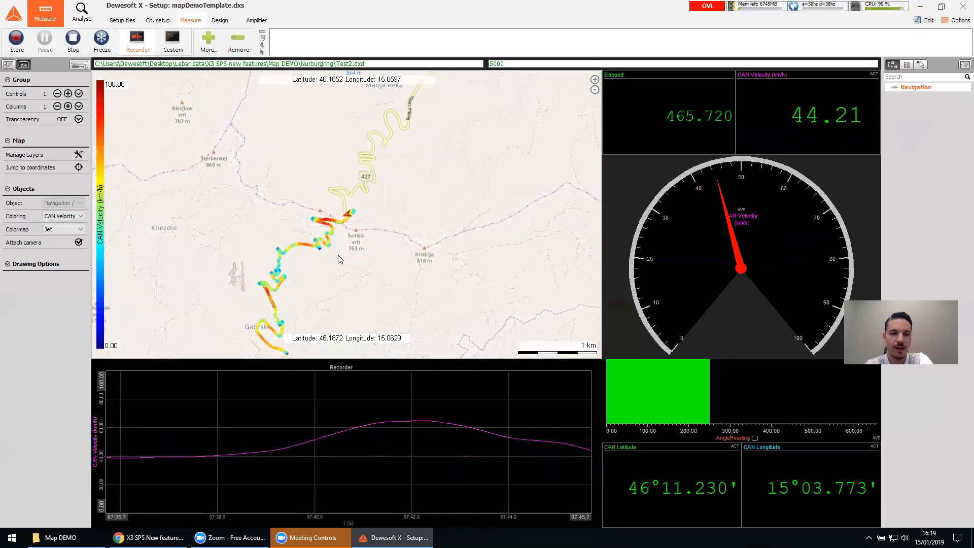
pyautogui.scroll(3, 337, 257)
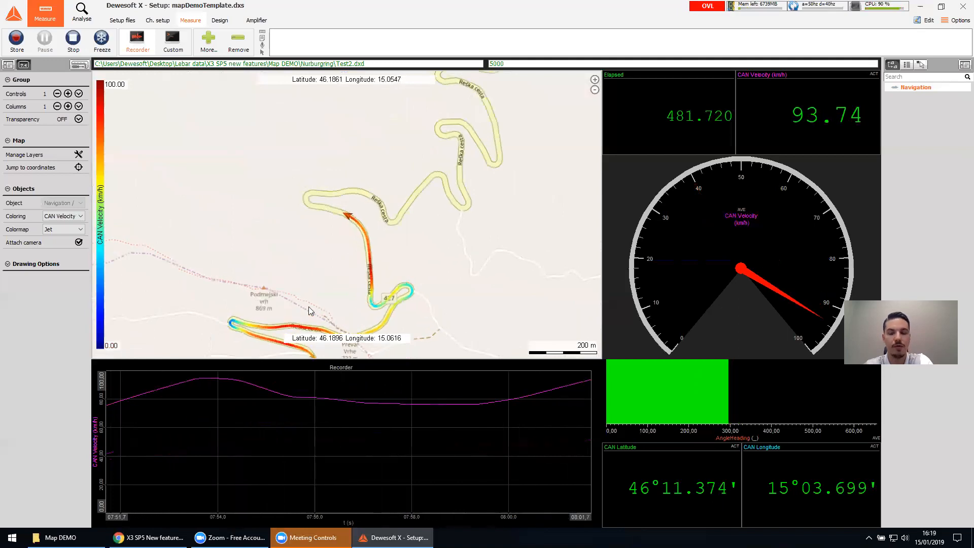
# Step: Try several colormaps on the velocity-colored track, including Spring, Winter and Cool, and restore Jet
pyautogui.click(63, 230)
pyautogui.click(59, 274)
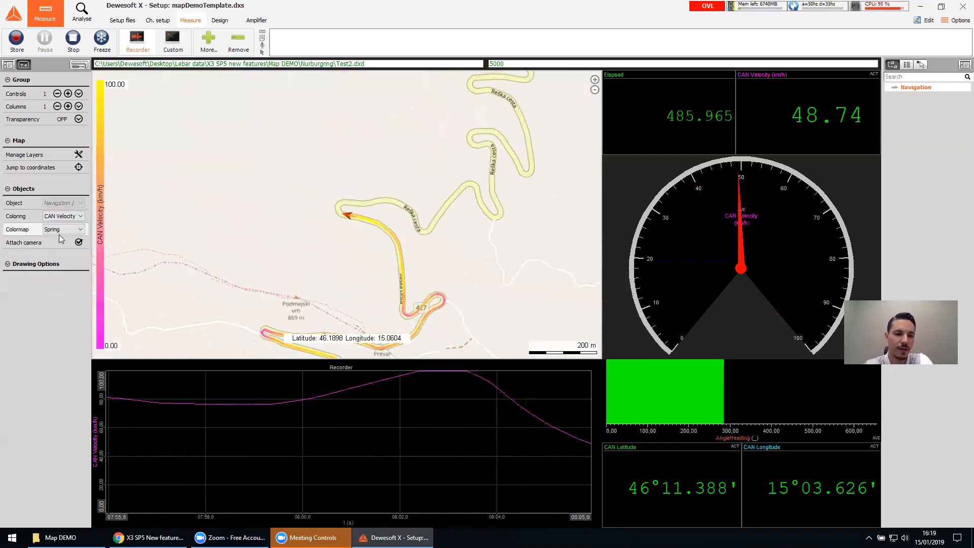
pyautogui.click(62, 230)
pyautogui.click(63, 244)
pyautogui.click(62, 230)
pyautogui.click(63, 251)
pyautogui.click(62, 229)
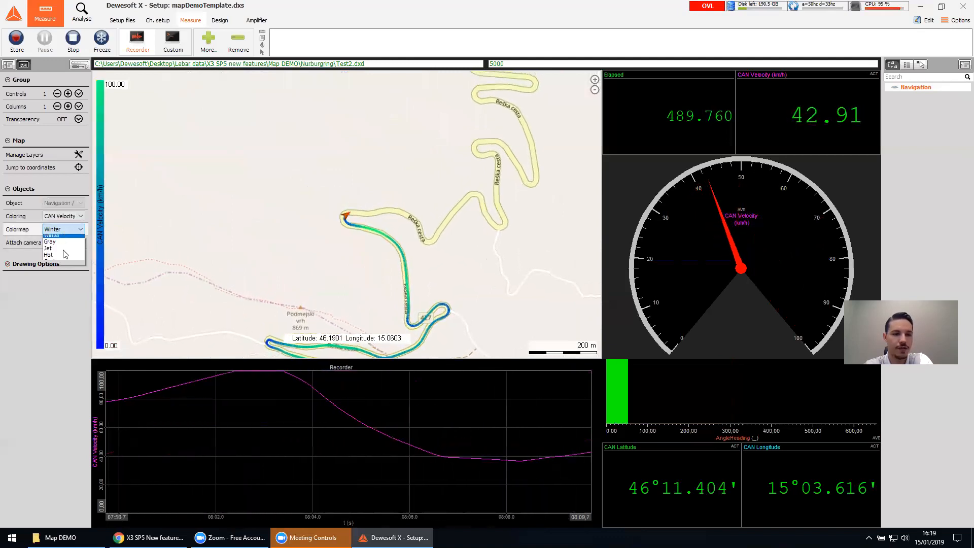
pyautogui.click(65, 282)
pyautogui.click(65, 229)
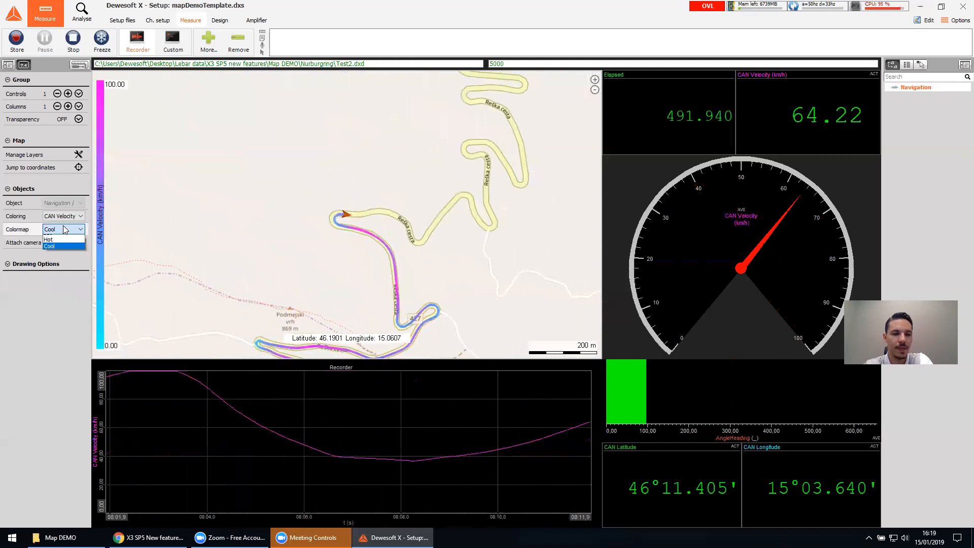
pyautogui.click(73, 279)
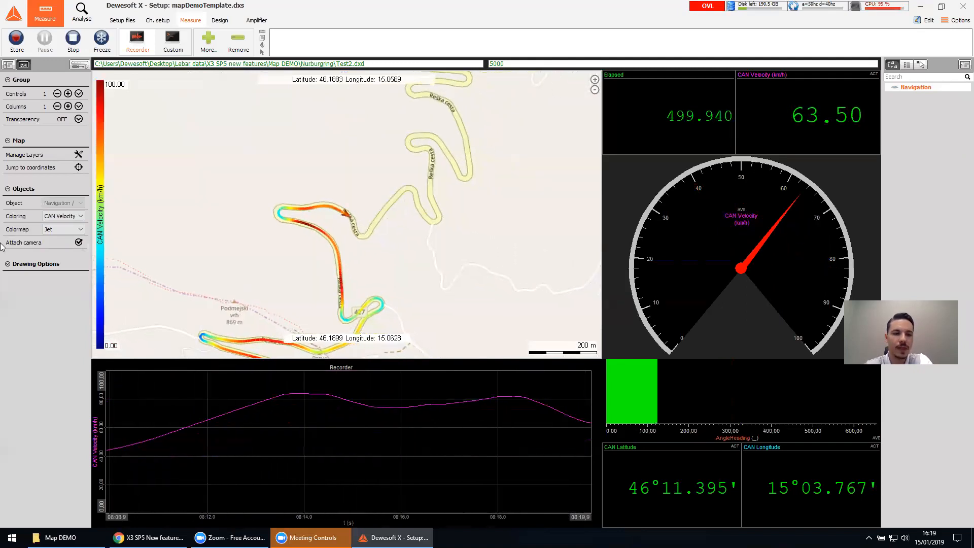
# Step: Detach the map camera from the vehicle and move the map freely to view the whole track
pyautogui.click(79, 243)
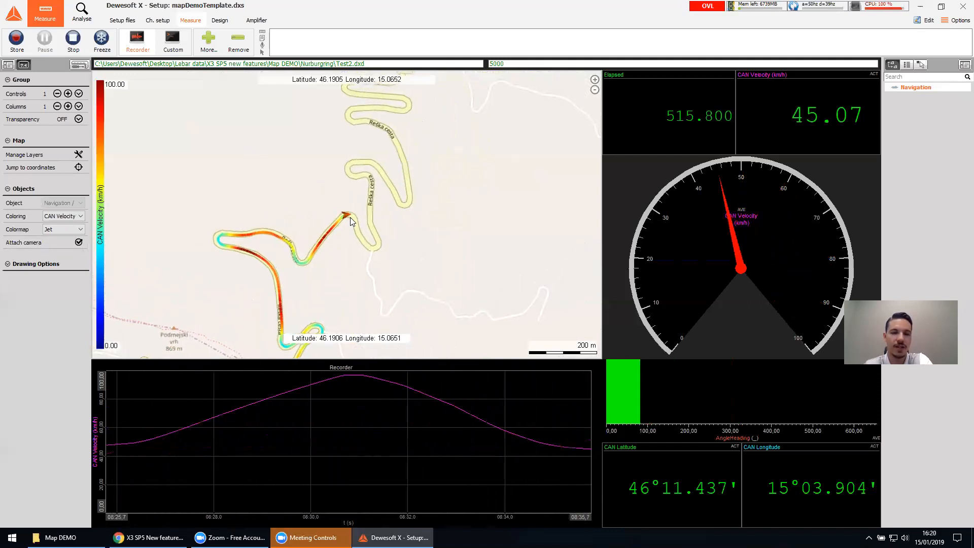
pyautogui.scroll(1, 350, 222)
pyautogui.scroll(-1, 346, 219)
pyautogui.scroll(-2, 345, 220)
pyautogui.scroll(2, 347, 220)
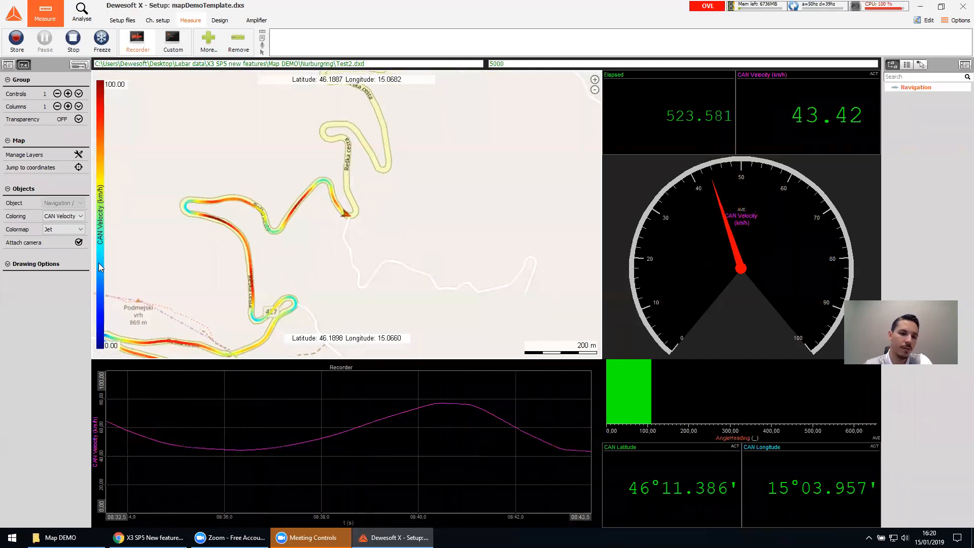
pyautogui.click(79, 242)
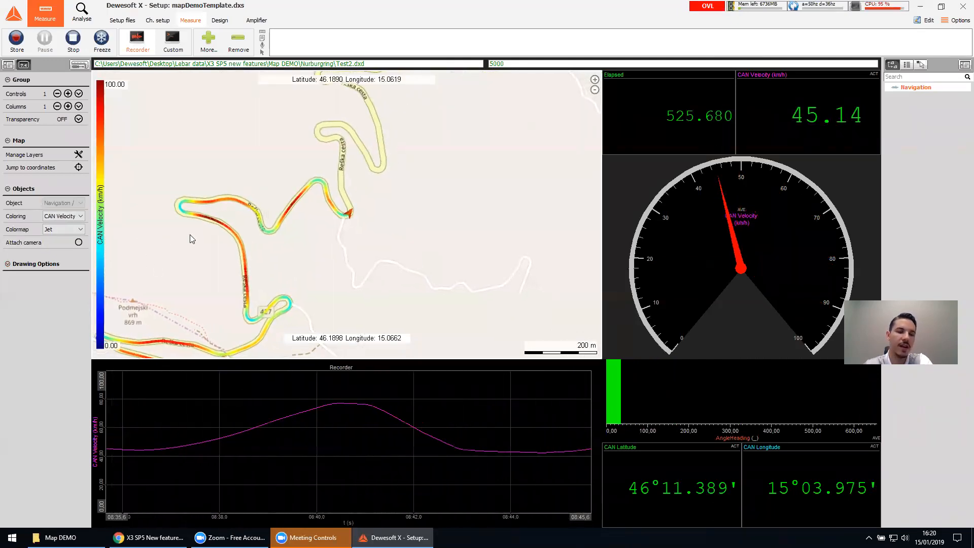
pyautogui.moveTo(310, 205); pyautogui.dragTo(543, 151)
pyautogui.moveTo(460, 305); pyautogui.dragTo(492, 174)
pyautogui.scroll(-2, 492, 174)
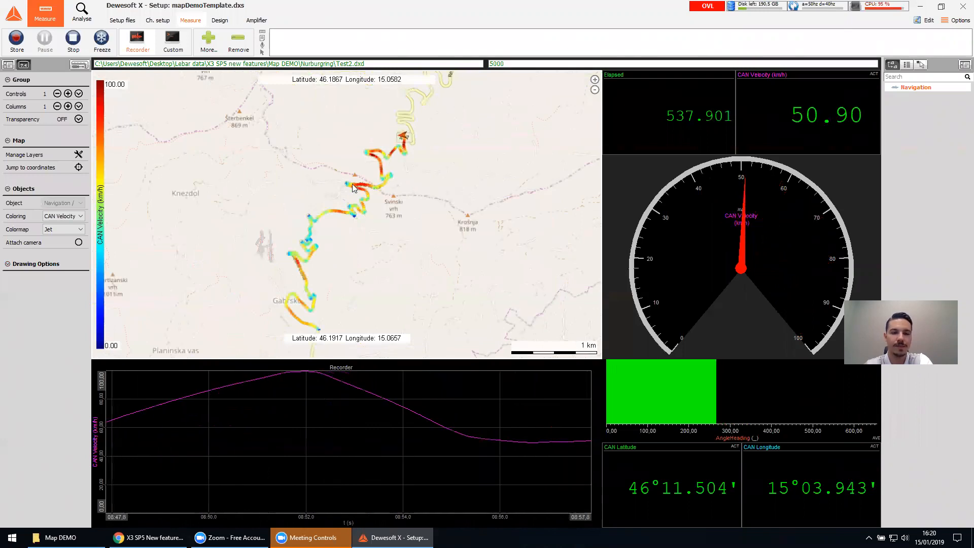
# Step: Reattach the map camera to the vehicle and show the newest stretch of track close up
pyautogui.click(35, 264)
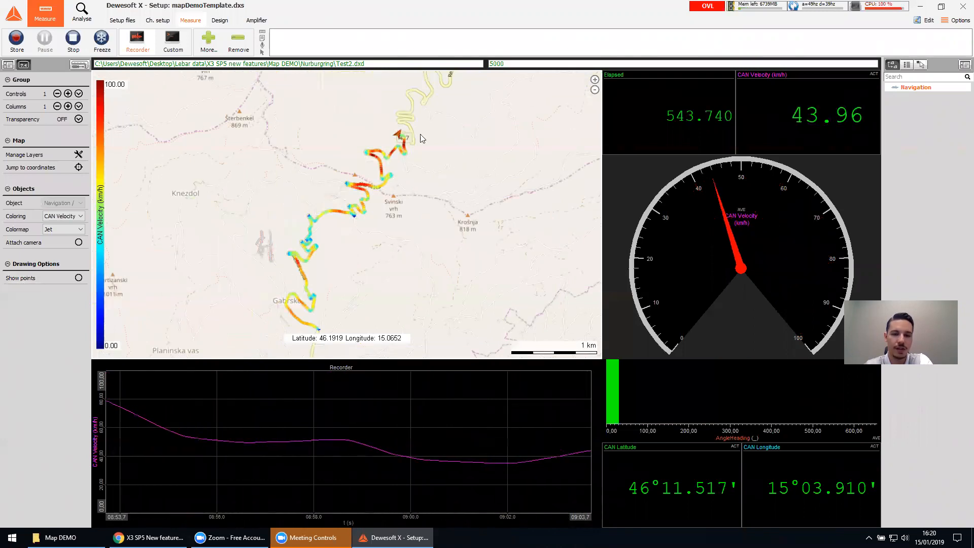
pyautogui.scroll(4, 421, 138)
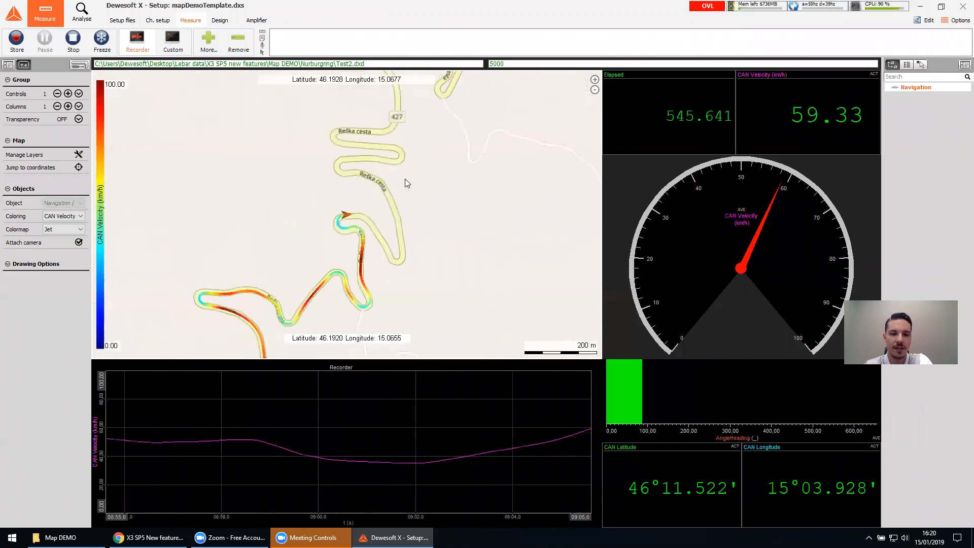
pyautogui.scroll(2, 379, 232)
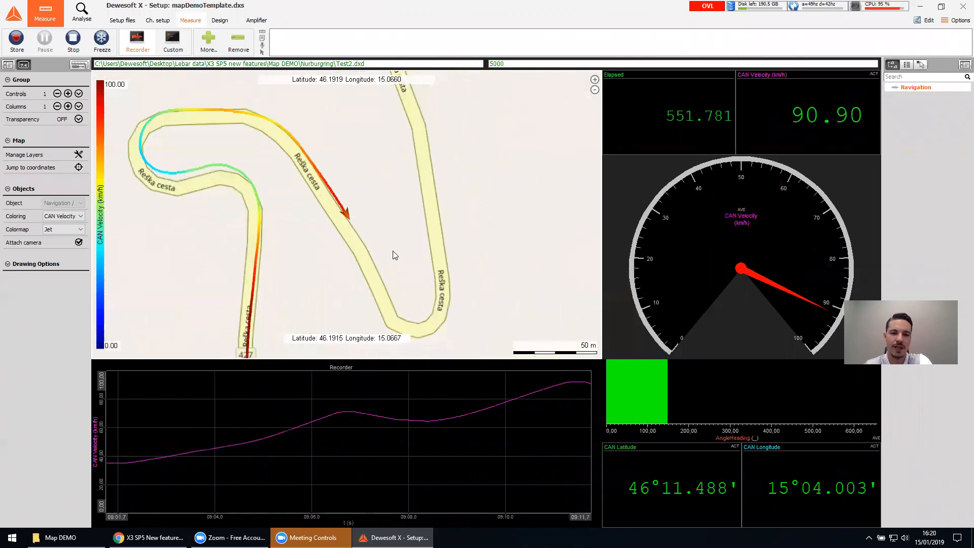
pyautogui.scroll(3, 394, 251)
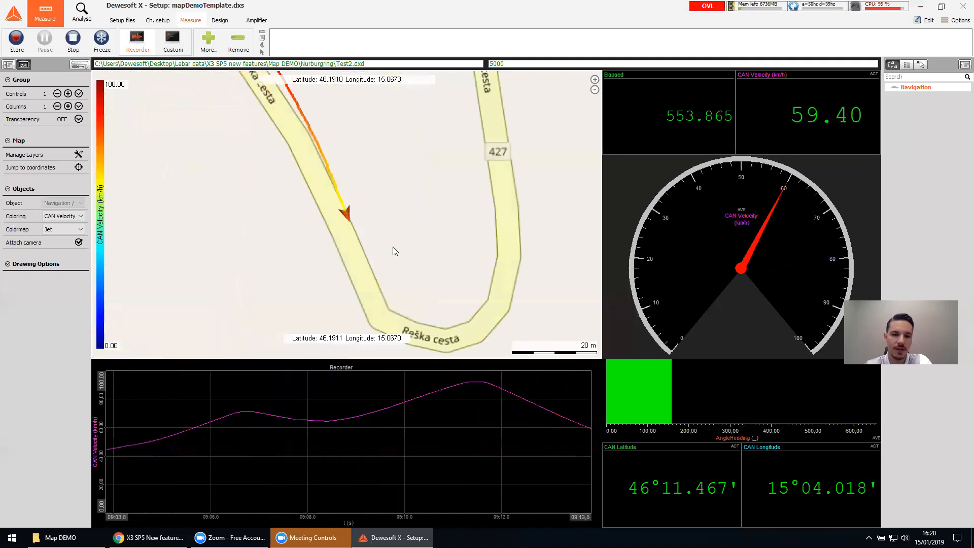
# Step: Show the individual points of the track in the map's drawing options, and hide them again
pyautogui.click(35, 264)
pyautogui.click(79, 278)
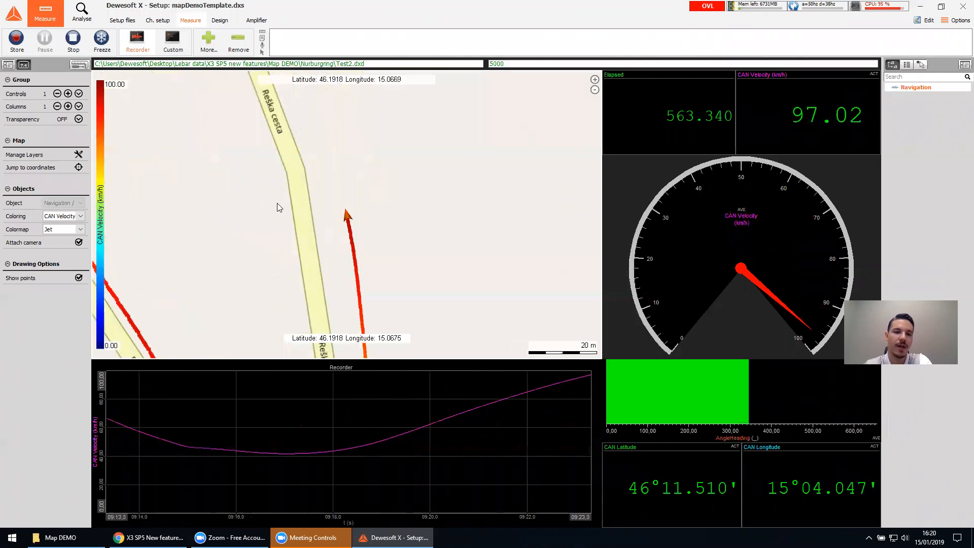
pyautogui.scroll(-2, 329, 204)
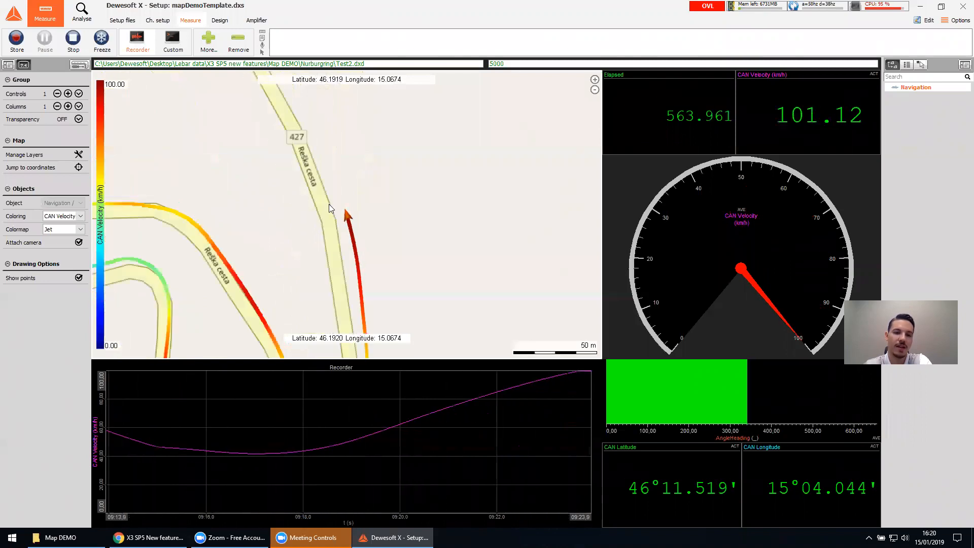
pyautogui.scroll(-1, 329, 204)
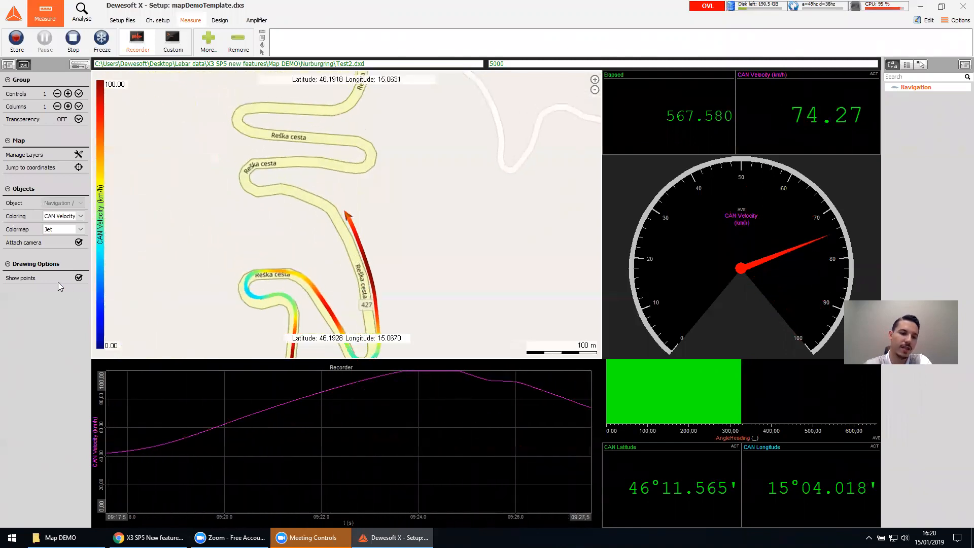
pyautogui.click(79, 277)
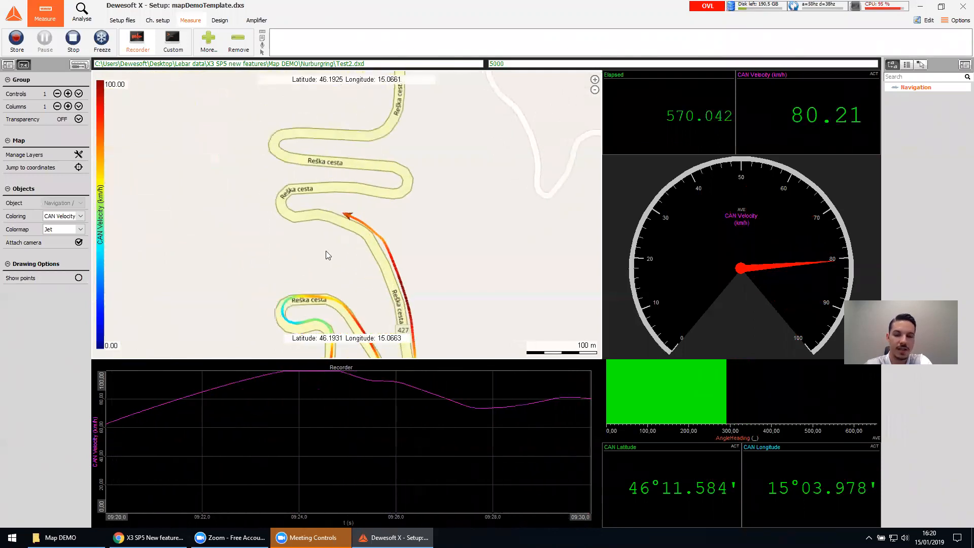
pyautogui.scroll(-2, 354, 267)
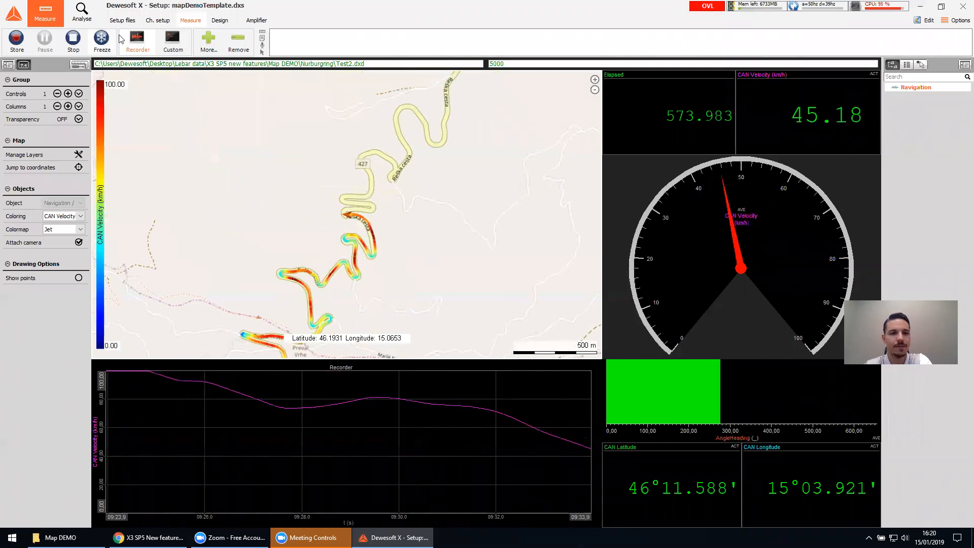
# Step: Leave the measurement for the channel setup and create a new, empty setup
pyautogui.click(158, 20)
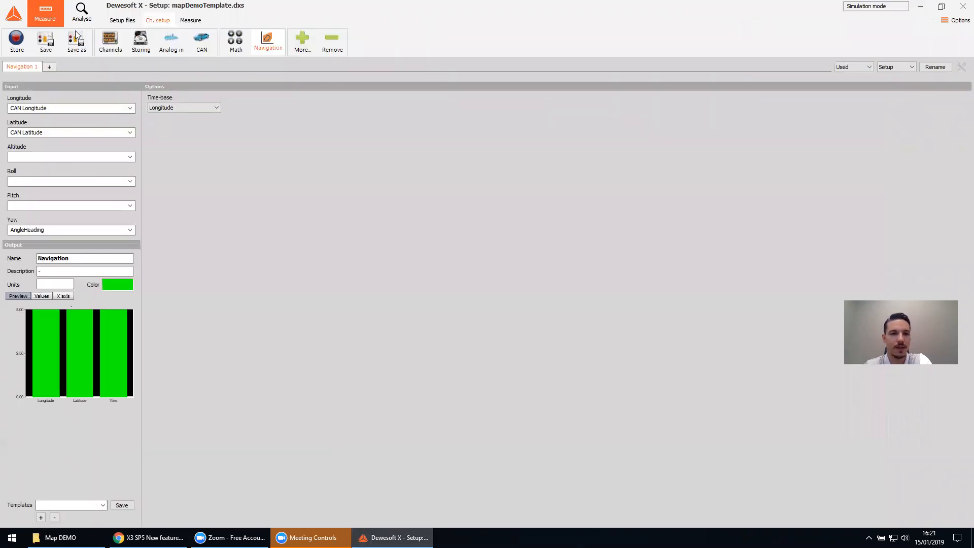
pyautogui.click(14, 12)
pyautogui.click(50, 31)
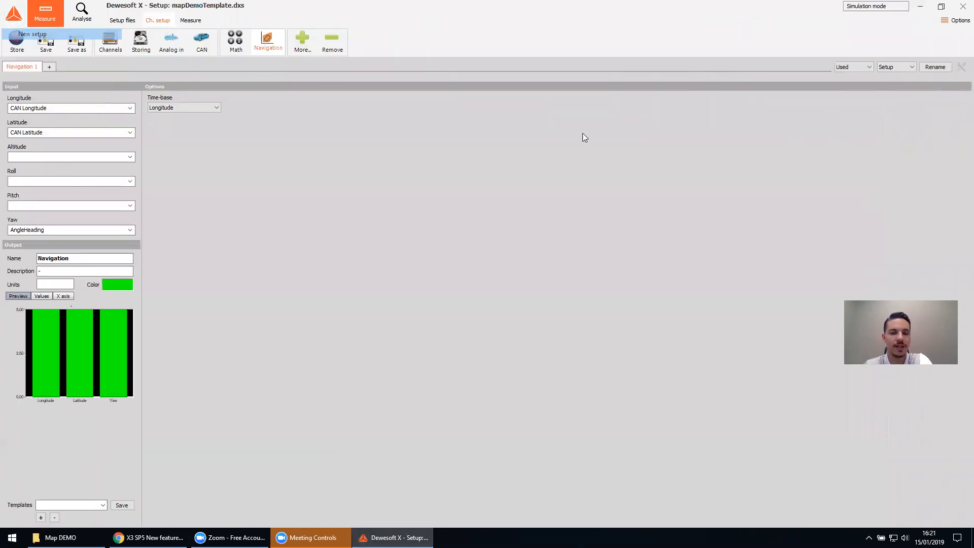
pyautogui.click(490, 303)
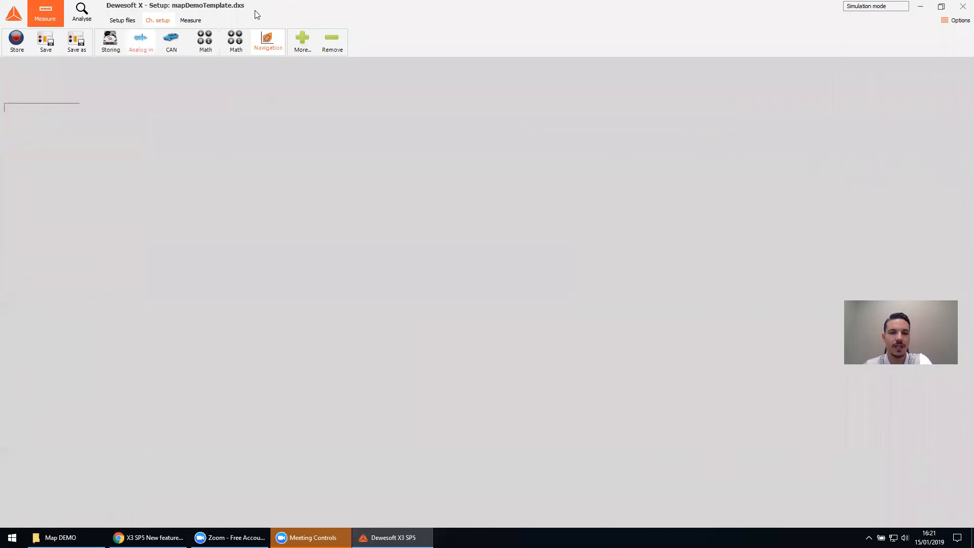
# Step: Replace the default recorder on the measurement display with an enlarged map widget and leave design mode
pyautogui.click(198, 20)
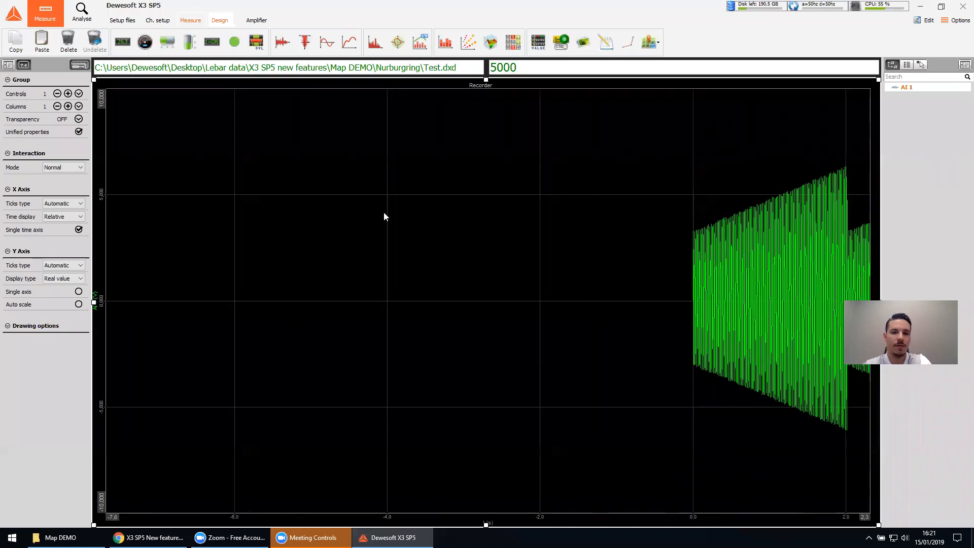
pyautogui.press('Delete')
pyautogui.click(649, 43)
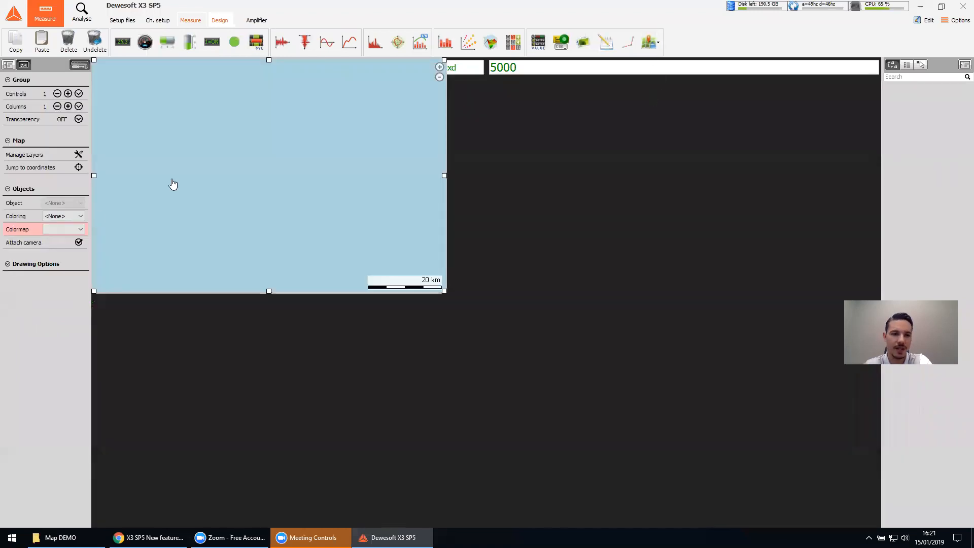
pyautogui.moveTo(445, 311); pyautogui.dragTo(558, 403)
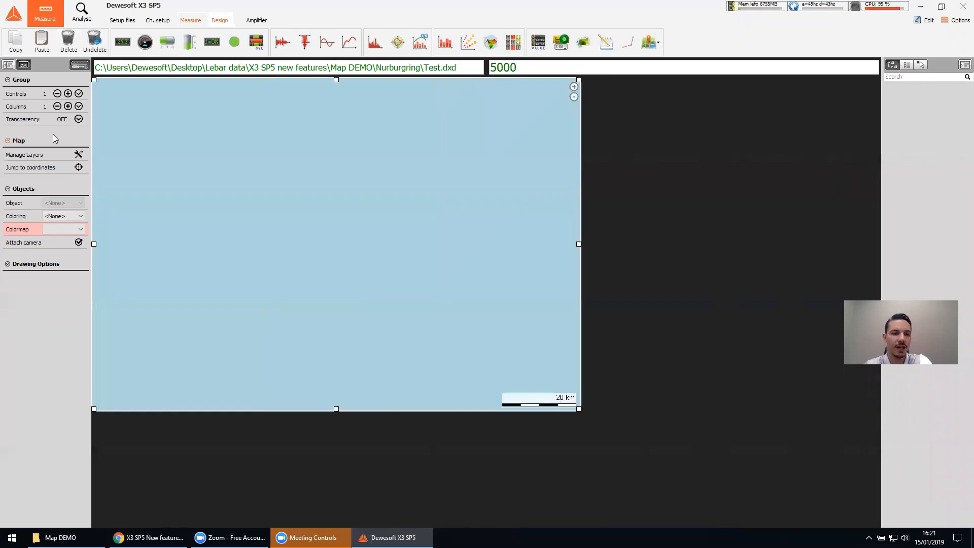
pyautogui.click(82, 66)
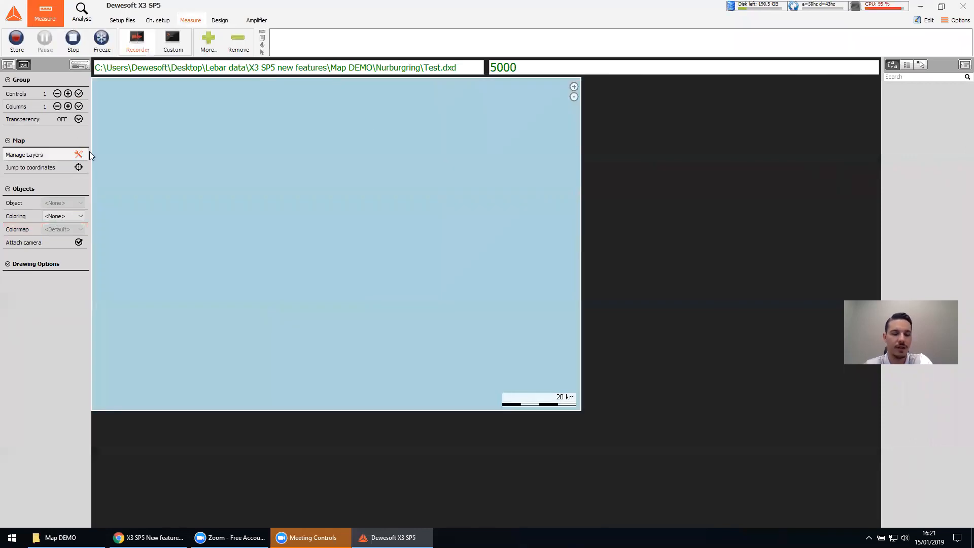
# Step: Bring up the new map's layer manager, and open the mb-small-wgs84 TIF file from the Map DEMO folder in Paint
pyautogui.click(80, 153)
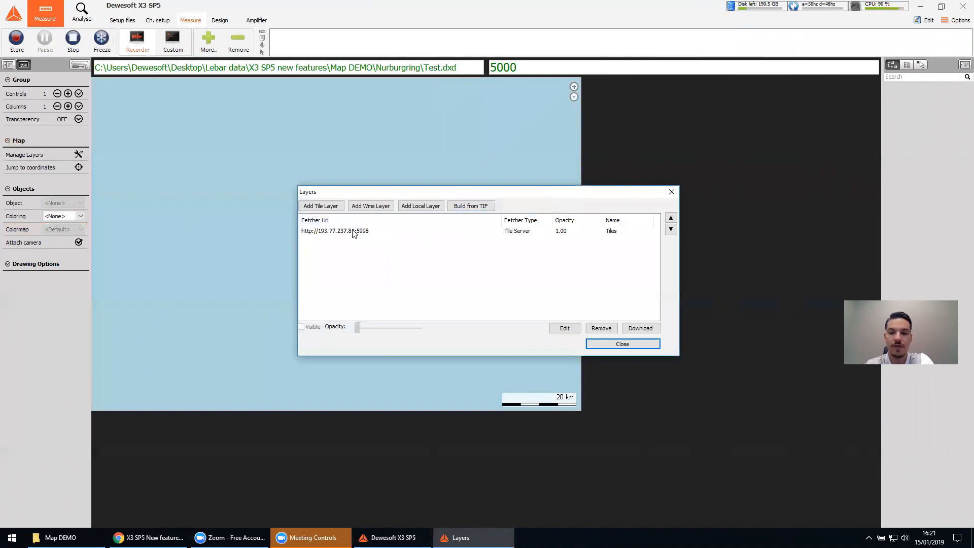
pyautogui.click(55, 537)
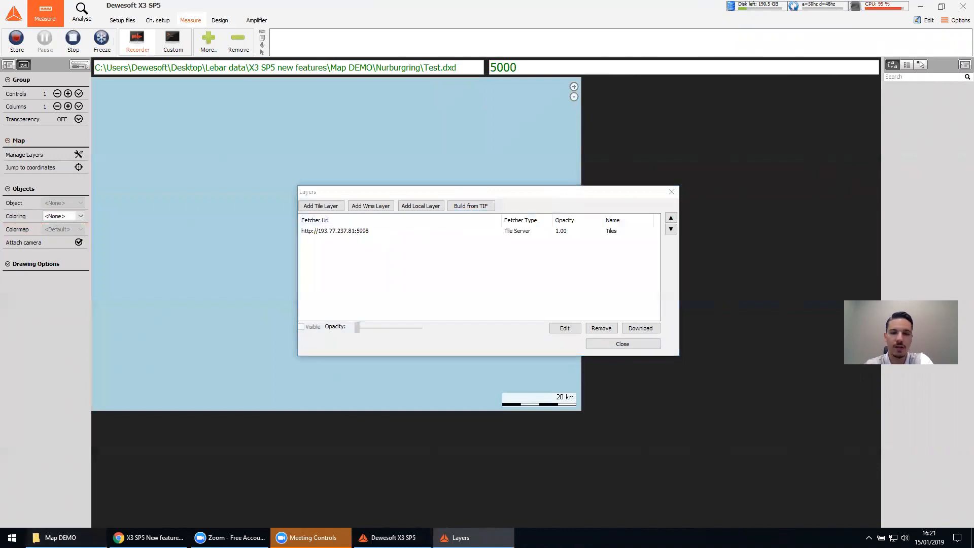
pyautogui.click(549, 323)
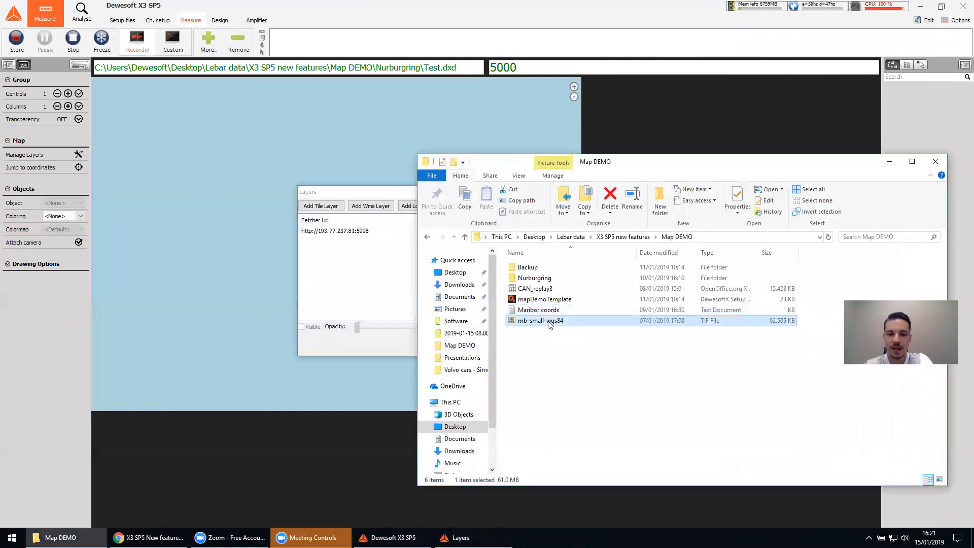
pyautogui.rightClick(549, 324)
pyautogui.click(592, 74)
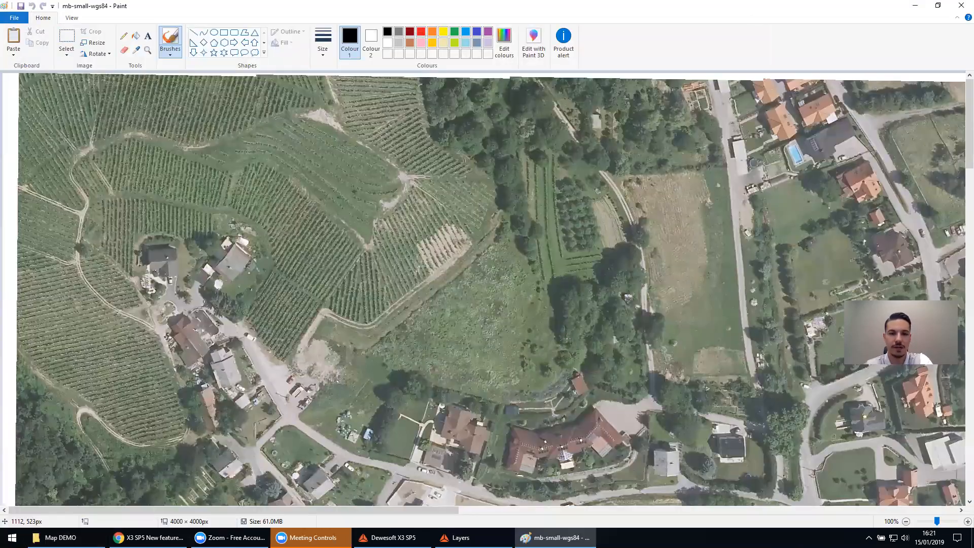
# Step: Look over the different areas of the mb-small-wgs84 aerial image
pyautogui.scroll(-10, 465, 182)
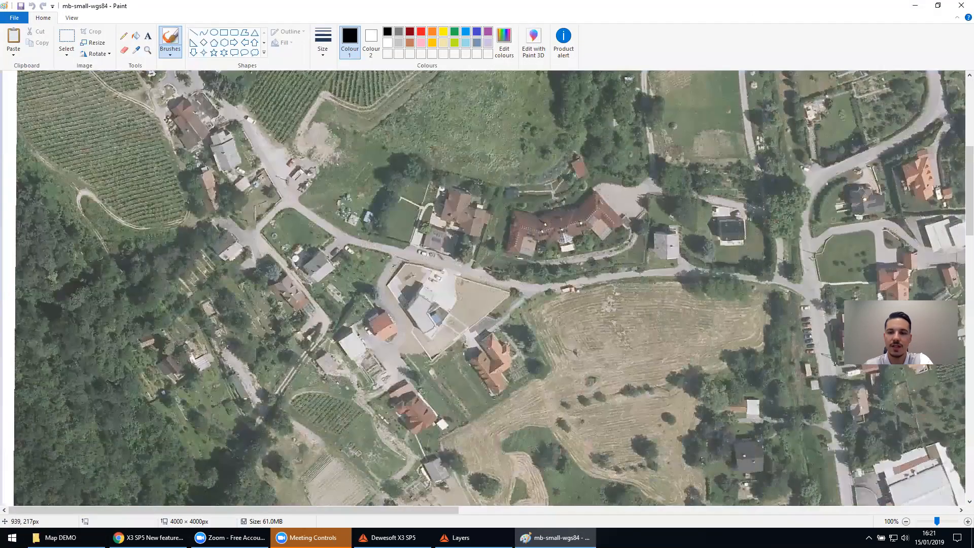
pyautogui.scroll(10, 52, 397)
pyautogui.moveTo(243, 510); pyautogui.dragTo(480, 509)
pyautogui.hscroll(-5, 502, 305)
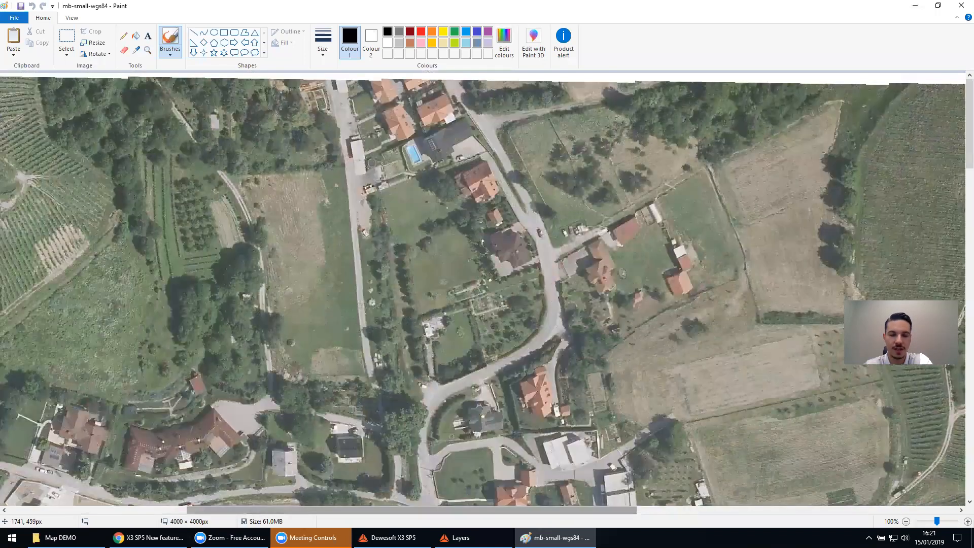
pyautogui.scroll(-5, 503, 305)
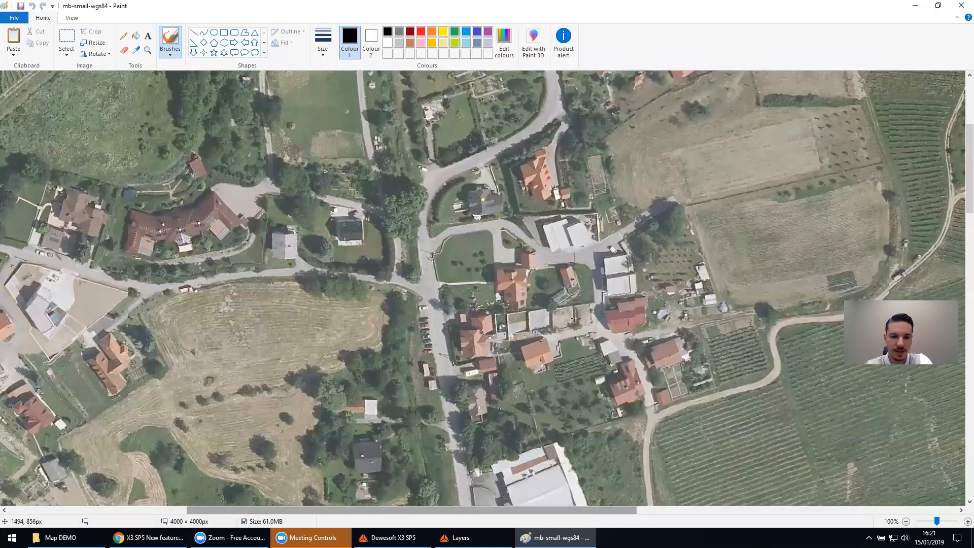
pyautogui.scroll(-8, 574, 318)
pyautogui.scroll(13, 392, 225)
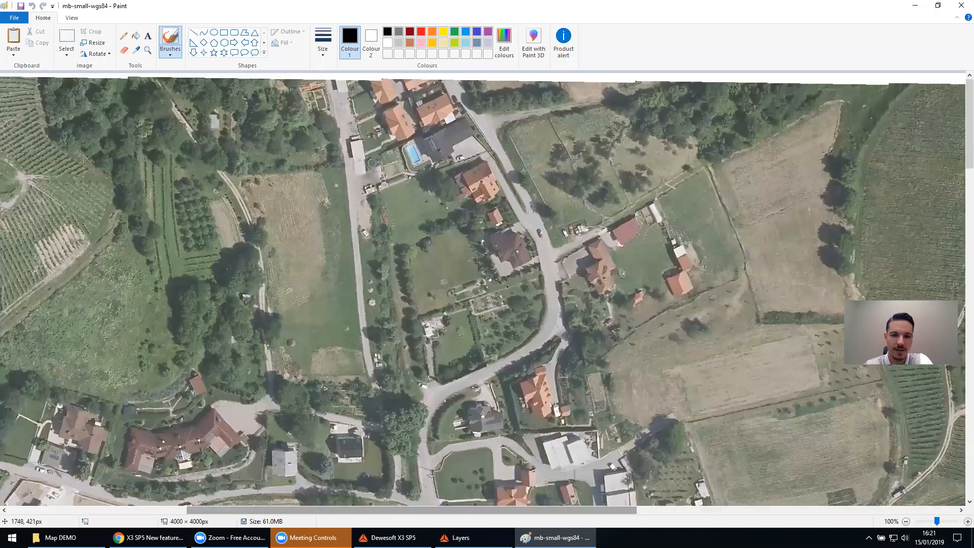
# Step: Finish viewing the mb-small-wgs84 image, close Paint and return to the Map DEMO folder
pyautogui.scroll(-10, 552, 326)
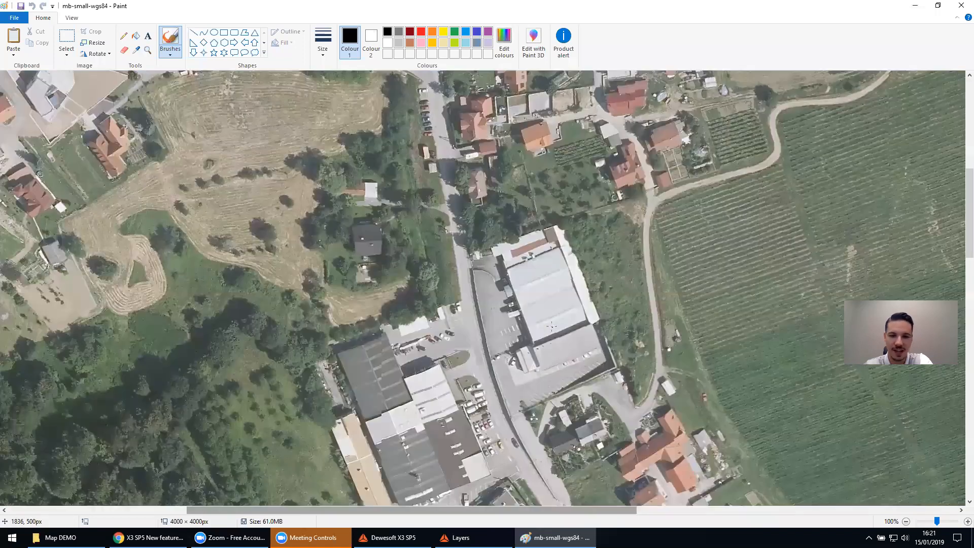
pyautogui.click(961, 5)
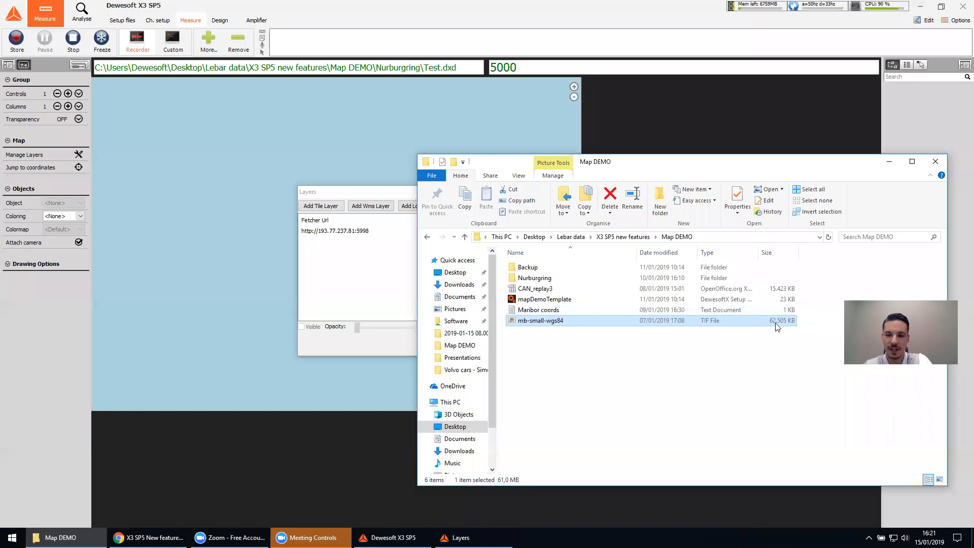
pyautogui.click(777, 364)
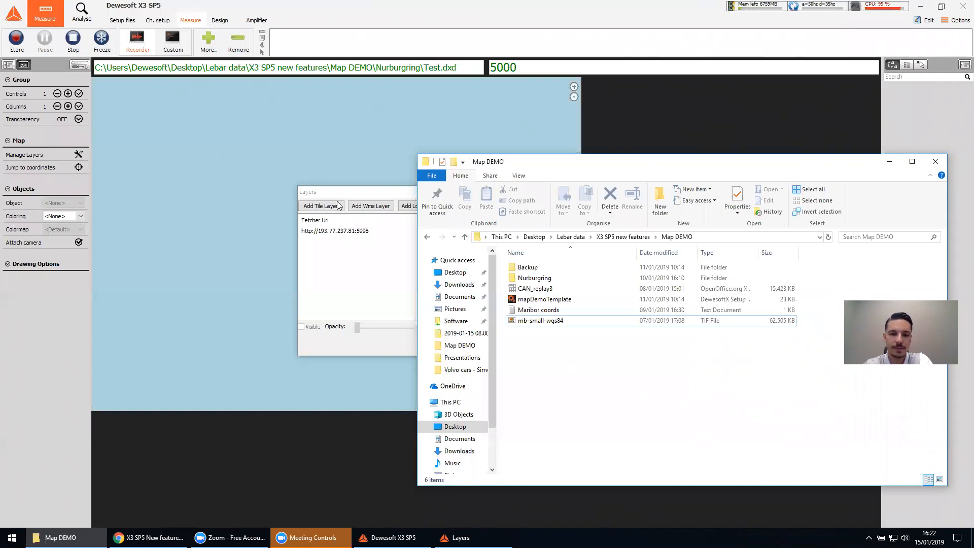
# Step: Start building a map from a TIF and choose mb-small-wgs84 from the Map DEMO folder as the import image
pyautogui.moveTo(366, 191); pyautogui.dragTo(332, 162)
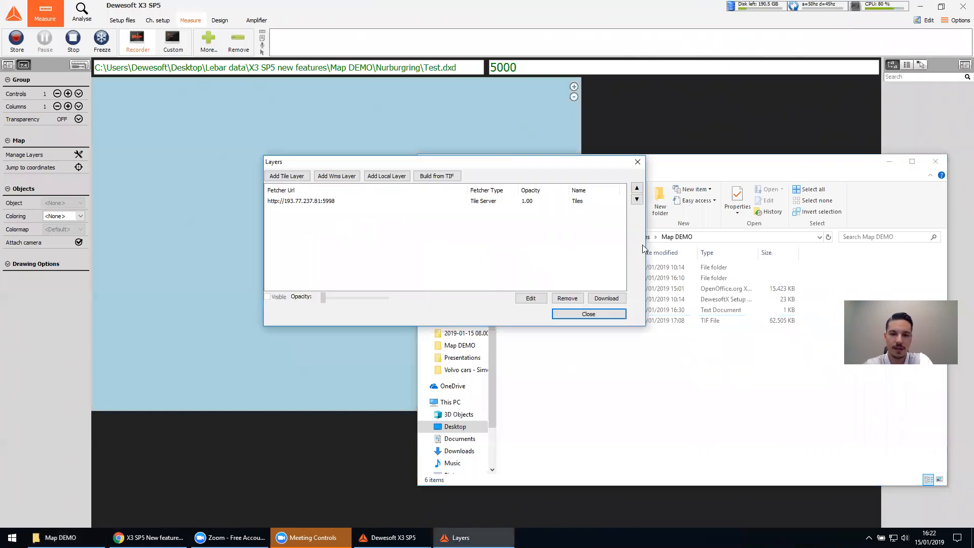
pyautogui.click(443, 178)
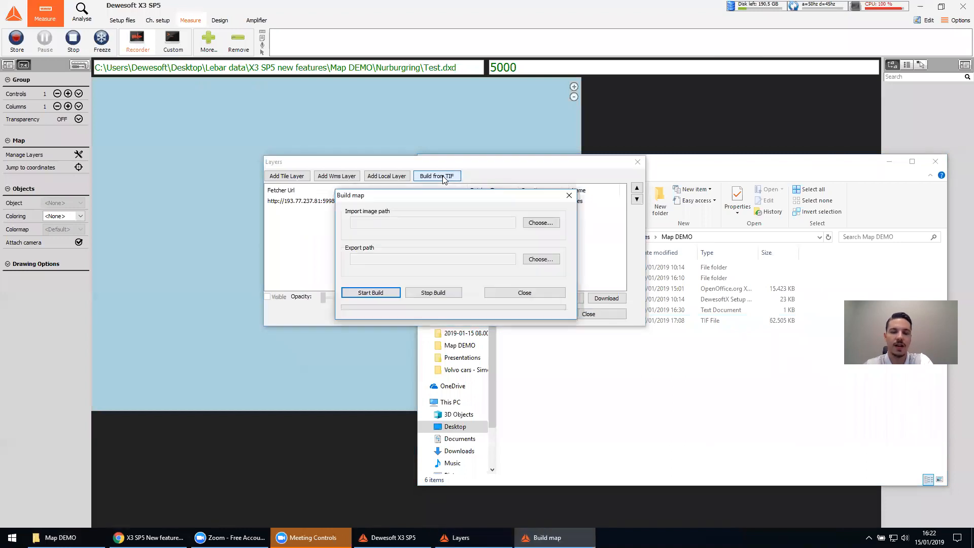
pyautogui.click(542, 223)
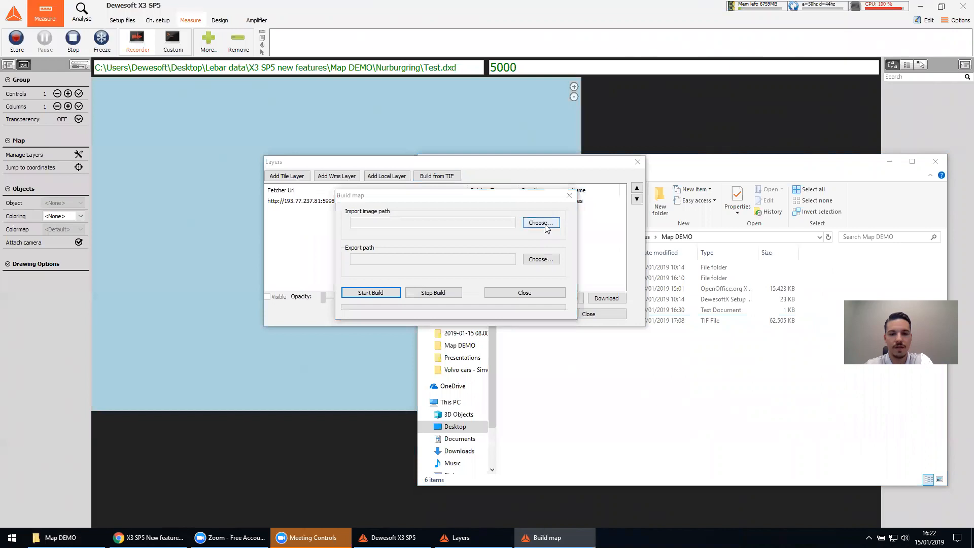
pyautogui.click(756, 237)
pyautogui.hotkey('ctrl', 'c')
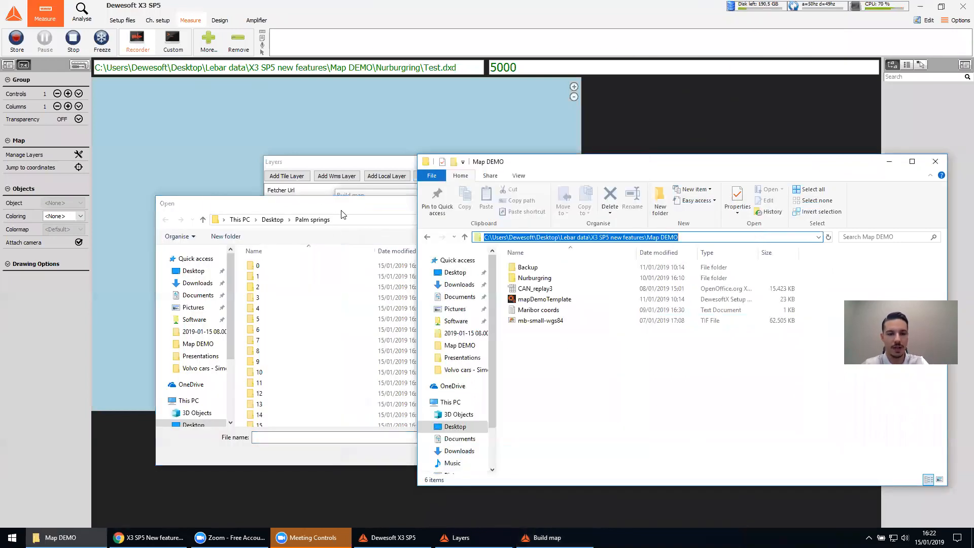
pyautogui.click(353, 219)
pyautogui.click(353, 219)
pyautogui.hotkey('ctrl', 'v')
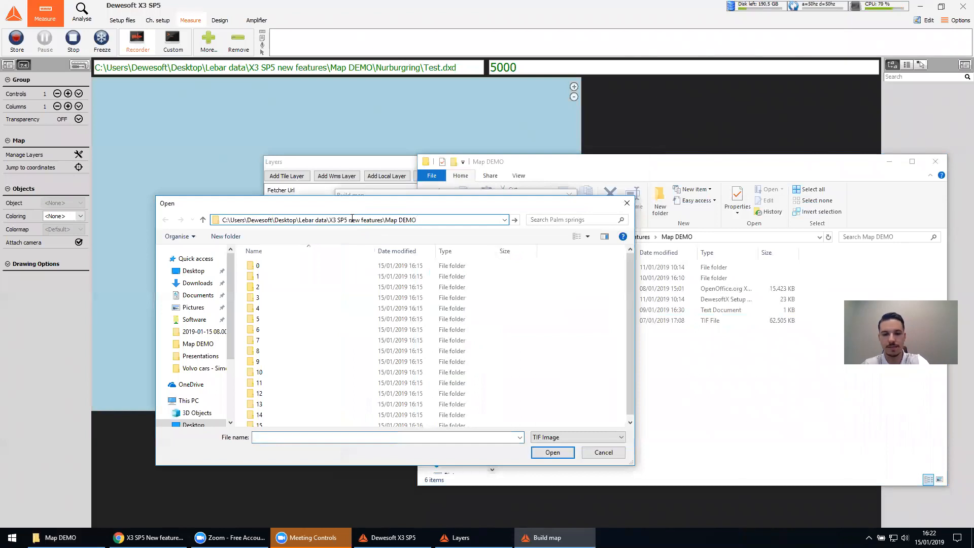
pyautogui.press('Return')
pyautogui.click(270, 288)
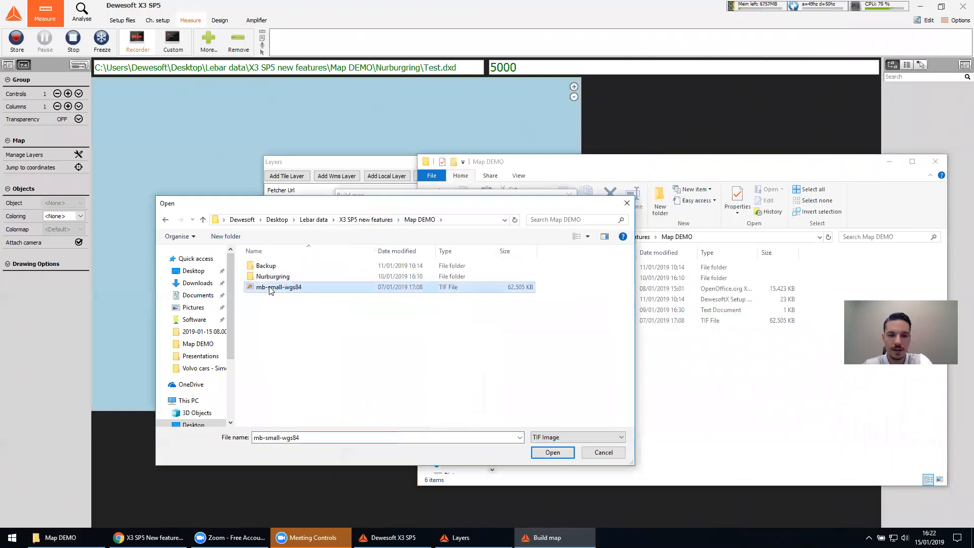
pyautogui.doubleClick(269, 288)
# Step: Create a new folder named Maribor on the Desktop and select it as the map's export path
pyautogui.click(556, 260)
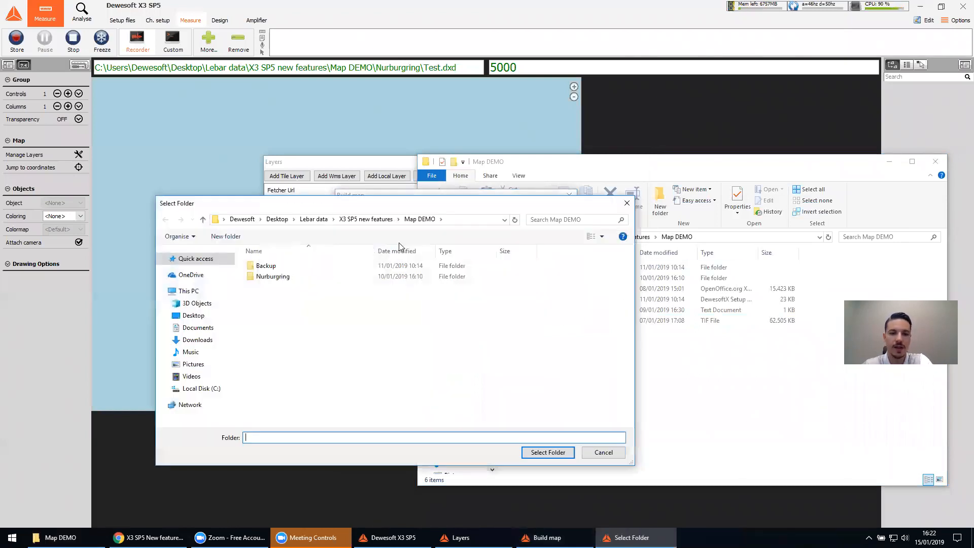
pyautogui.click(193, 271)
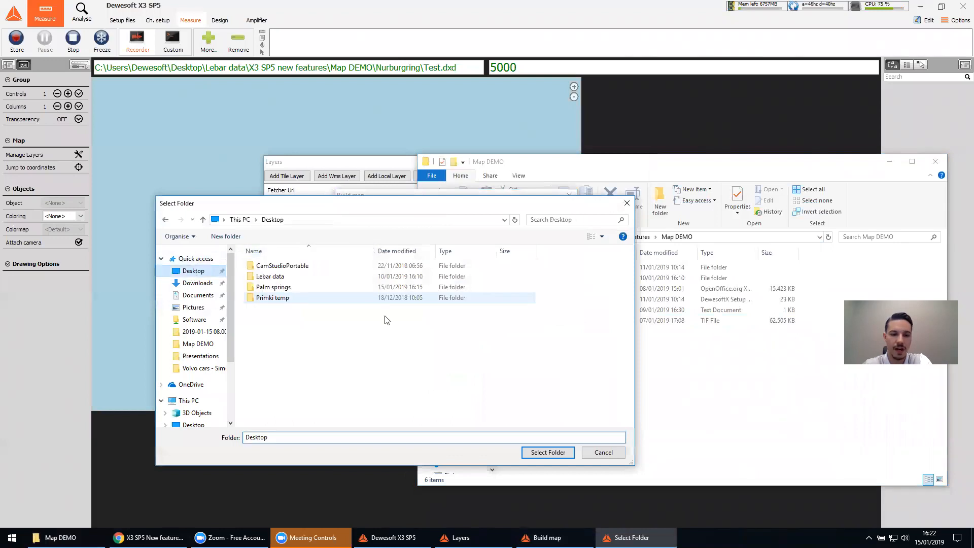
pyautogui.rightClick(304, 319)
pyautogui.moveTo(403, 427)
pyautogui.click(438, 423)
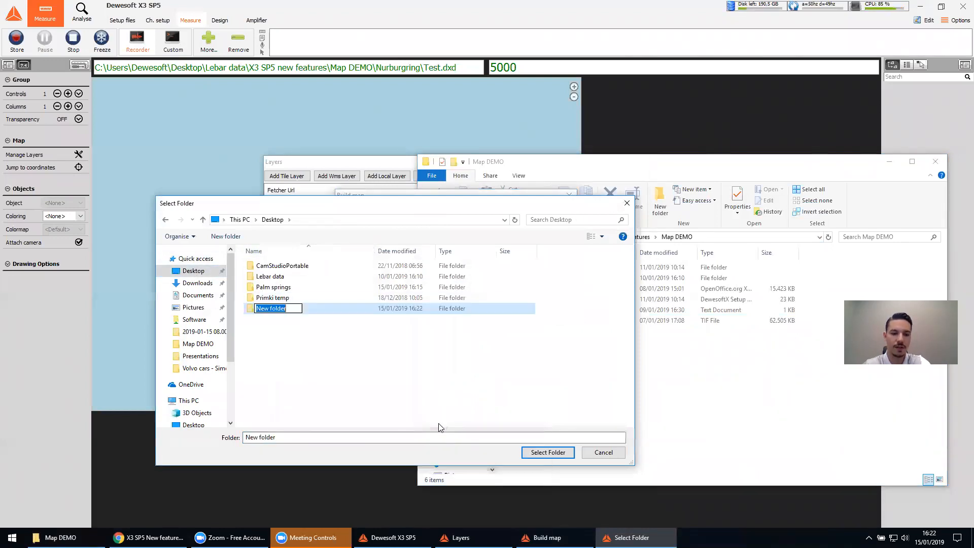
pyautogui.write('Maribo')
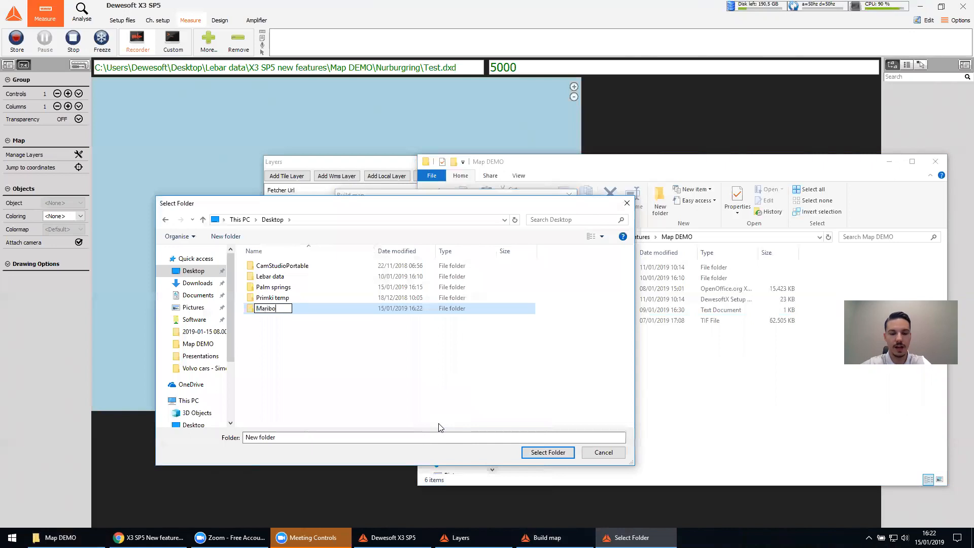
pyautogui.write('r')
pyautogui.press('Return')
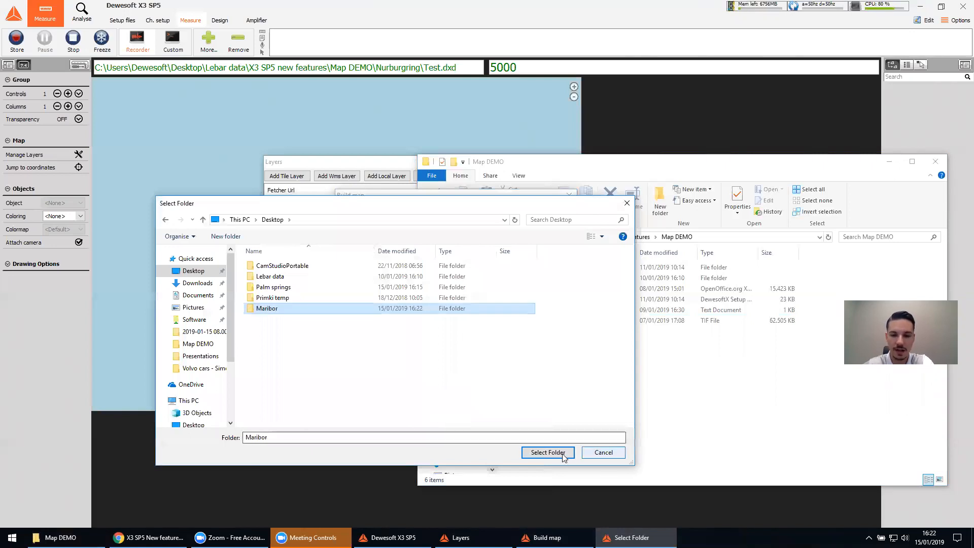
pyautogui.click(547, 451)
# Step: Build the map from the TIF image and close the build dialog when the pyramid creation finishes
pyautogui.click(377, 294)
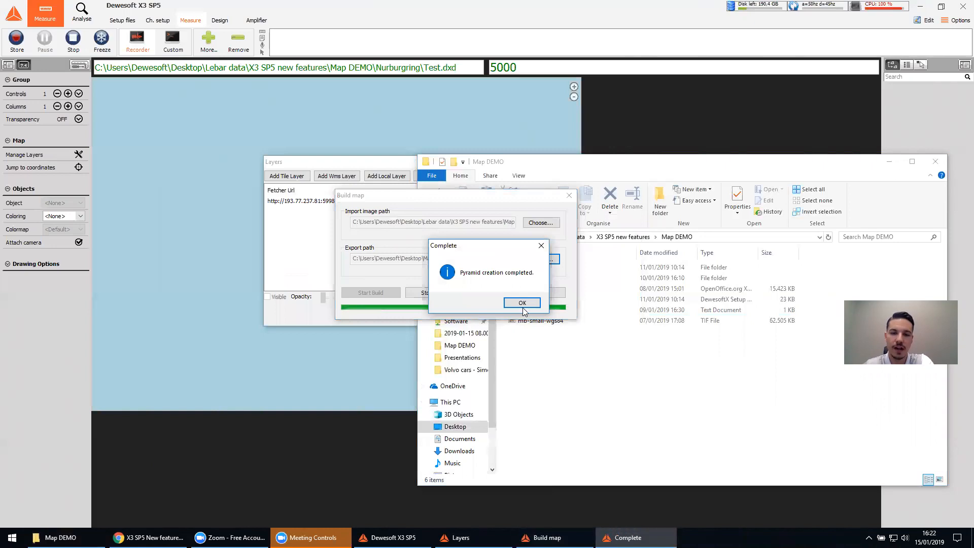
pyautogui.click(523, 303)
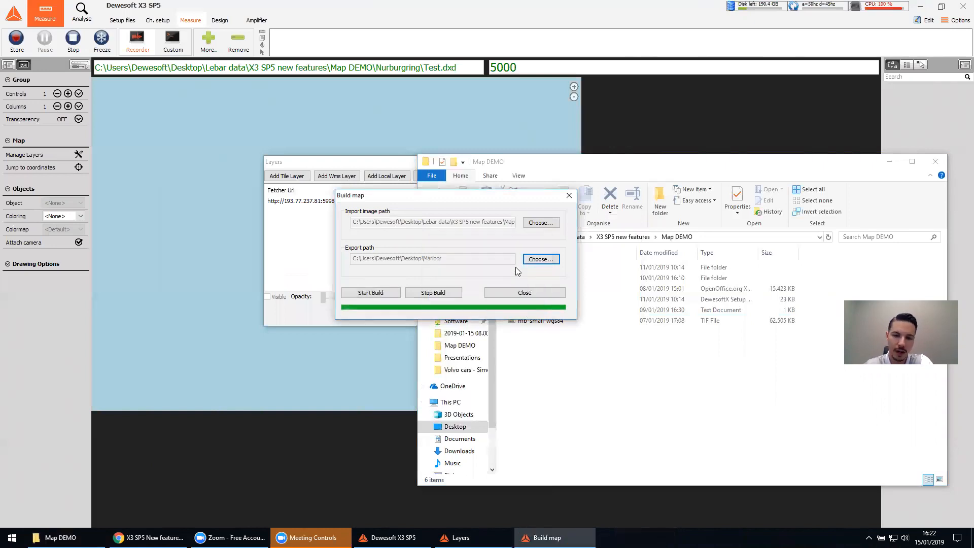
pyautogui.click(522, 294)
# Step: Hide the tile server layer on the map
pyautogui.click(375, 244)
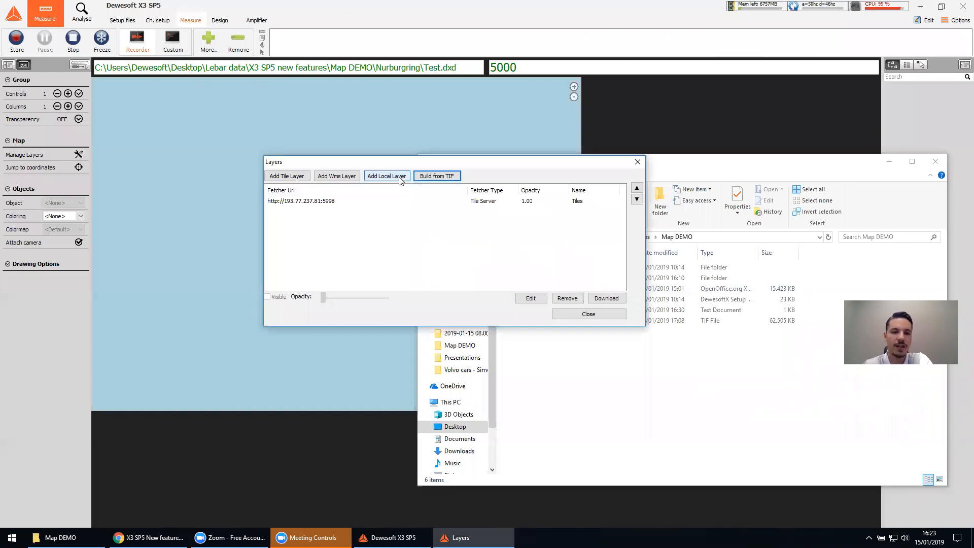
pyautogui.click(300, 201)
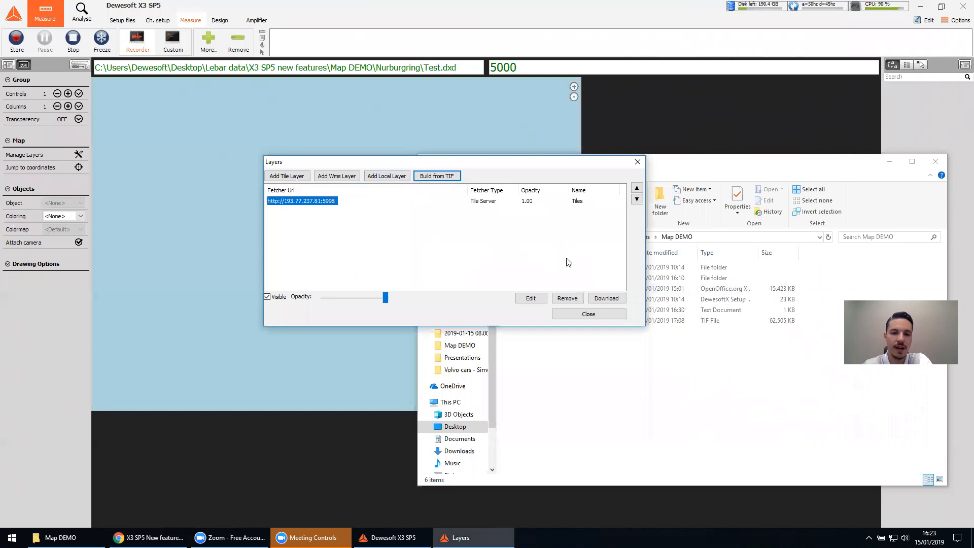
pyautogui.click(267, 297)
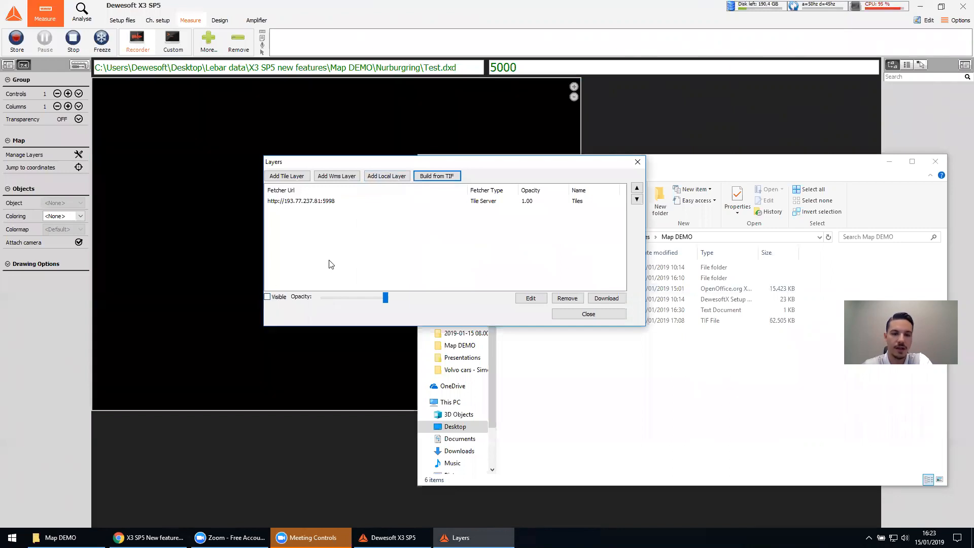
# Step: Add the Maribor folder from the Desktop as a local layer and close the layer manager
pyautogui.click(389, 179)
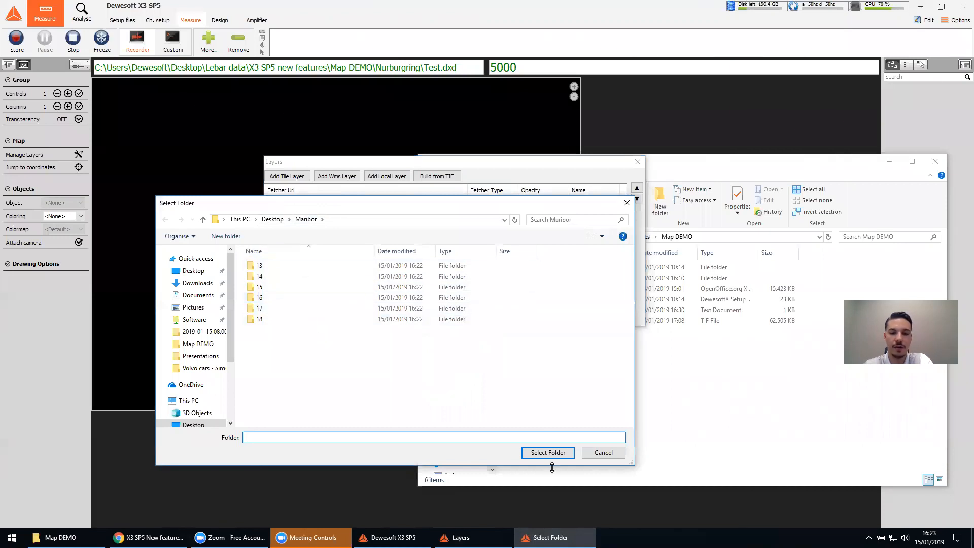
pyautogui.click(547, 453)
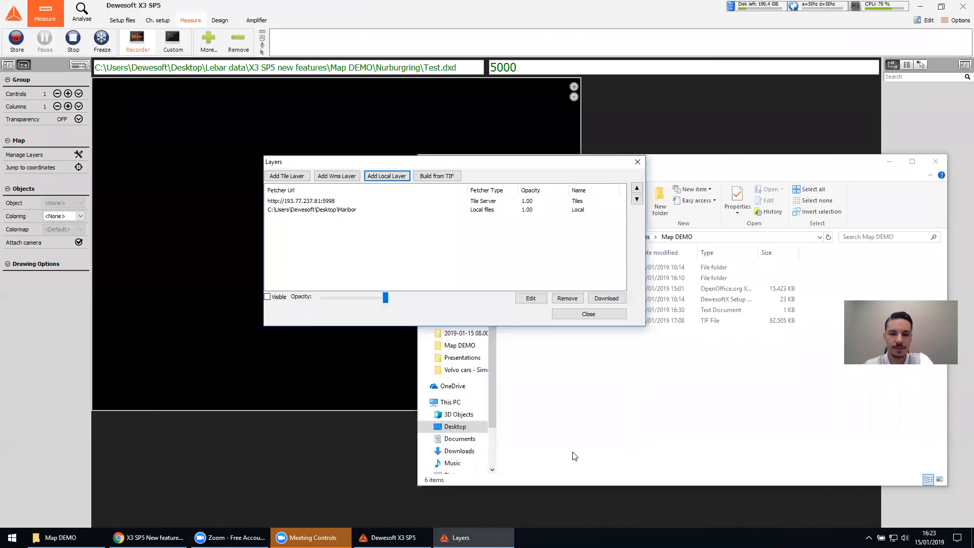
pyautogui.click(326, 210)
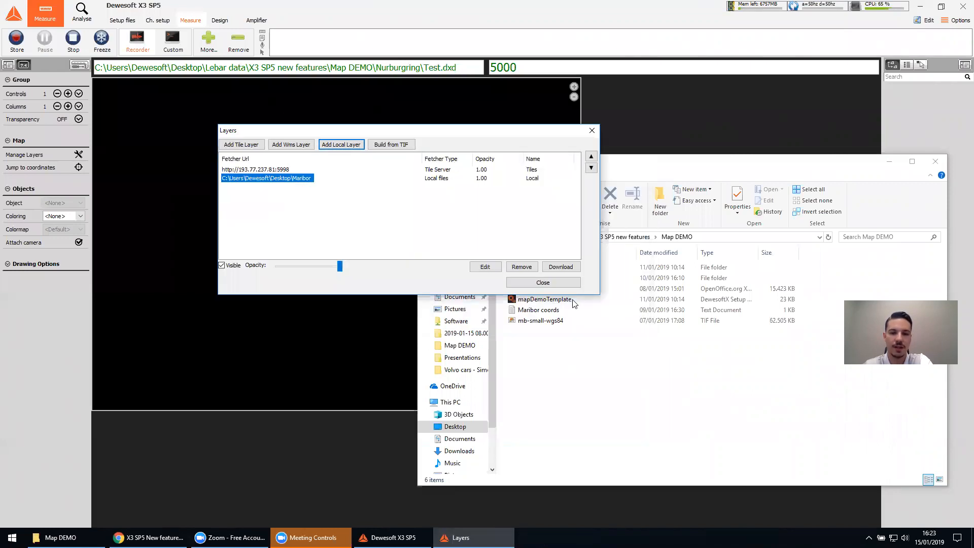
pyautogui.click(589, 314)
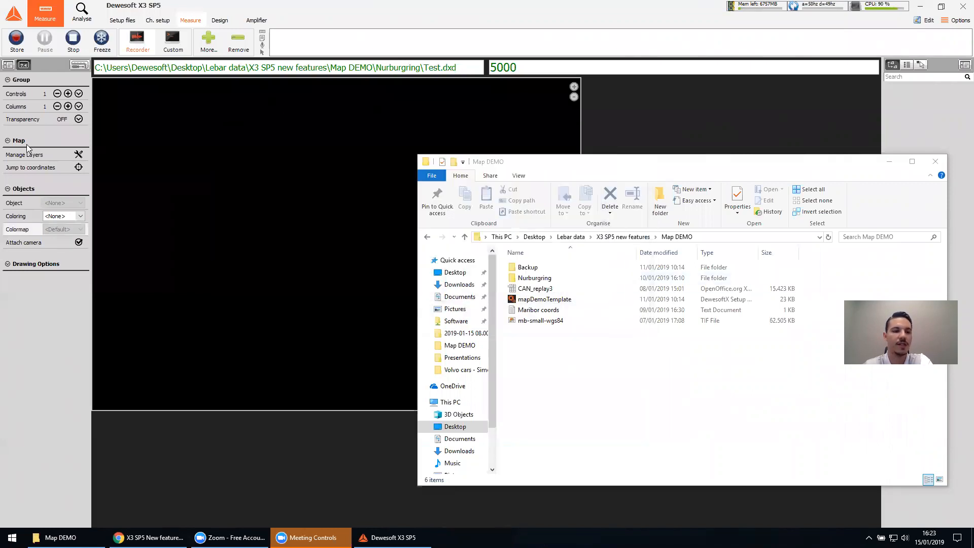
# Step: Open the map's coordinate jump and set the latitude to 46.576062, copied from the Maribor coords text file
pyautogui.click(78, 167)
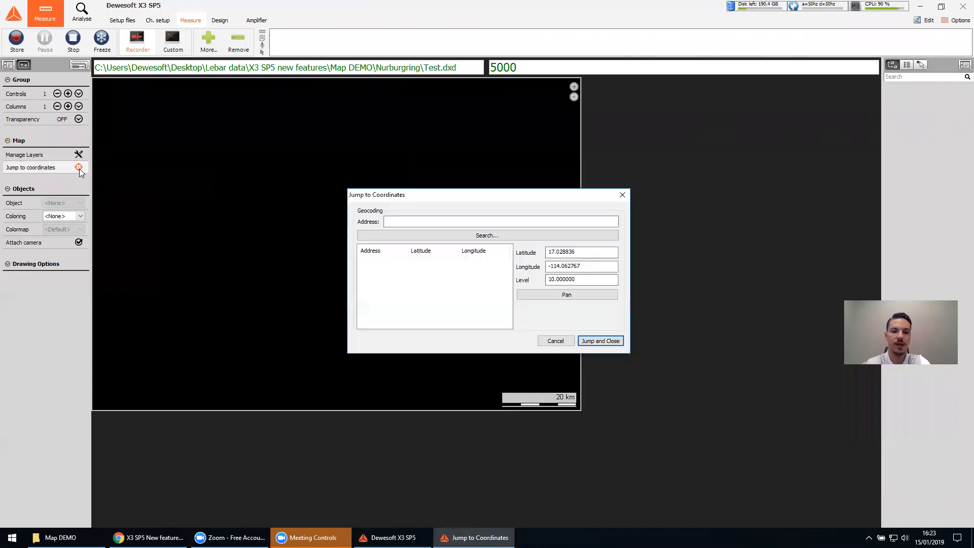
pyautogui.click(59, 537)
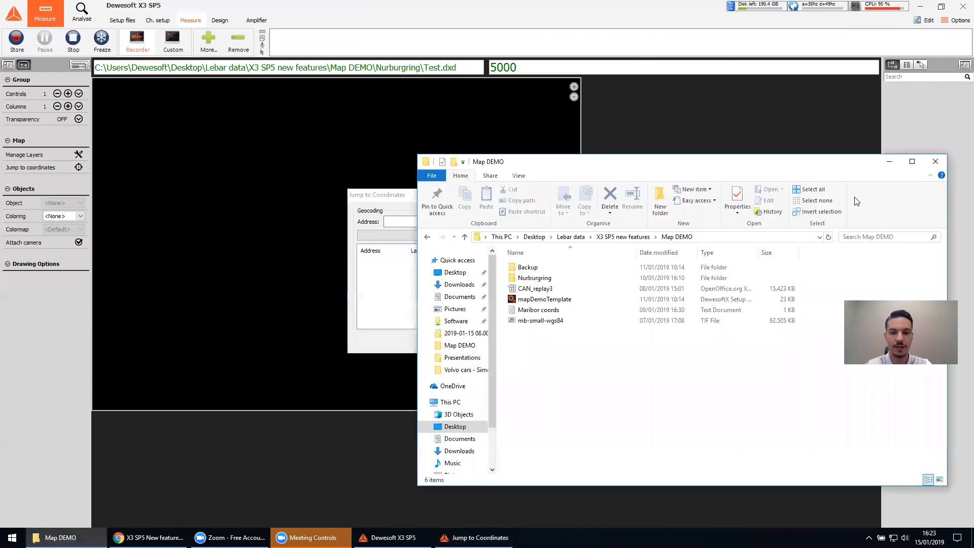
pyautogui.doubleClick(538, 310)
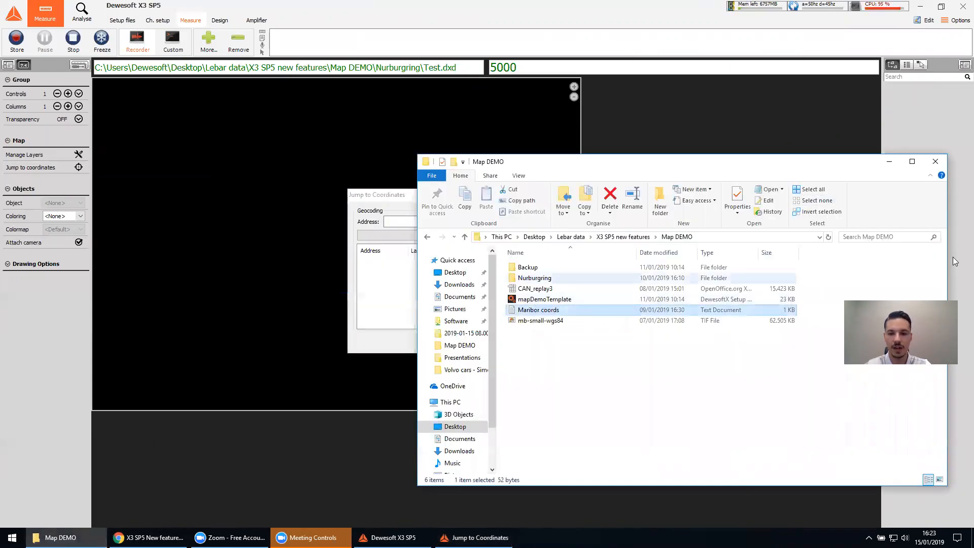
pyautogui.moveTo(126, 110); pyautogui.dragTo(321, 107)
pyautogui.hotkey('ctrl', 'c')
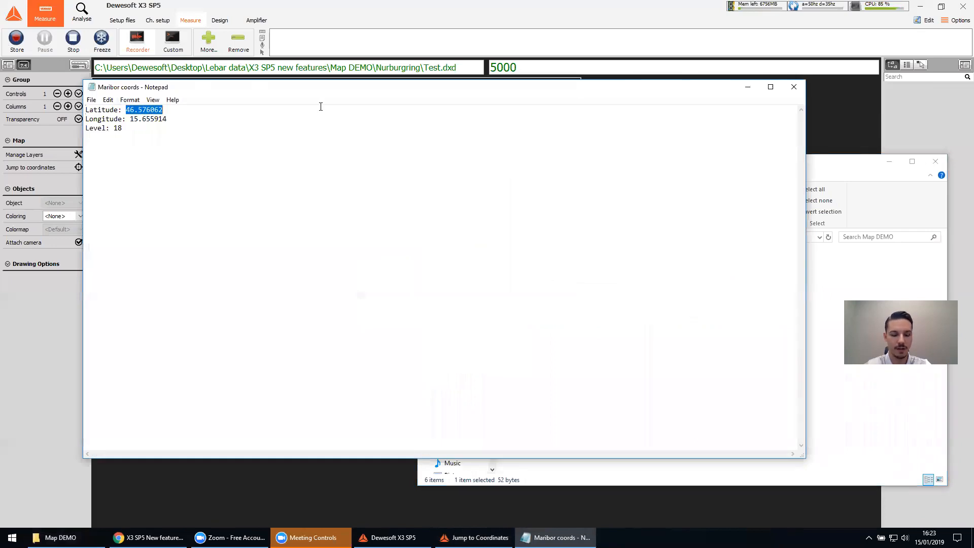
pyautogui.click(474, 538)
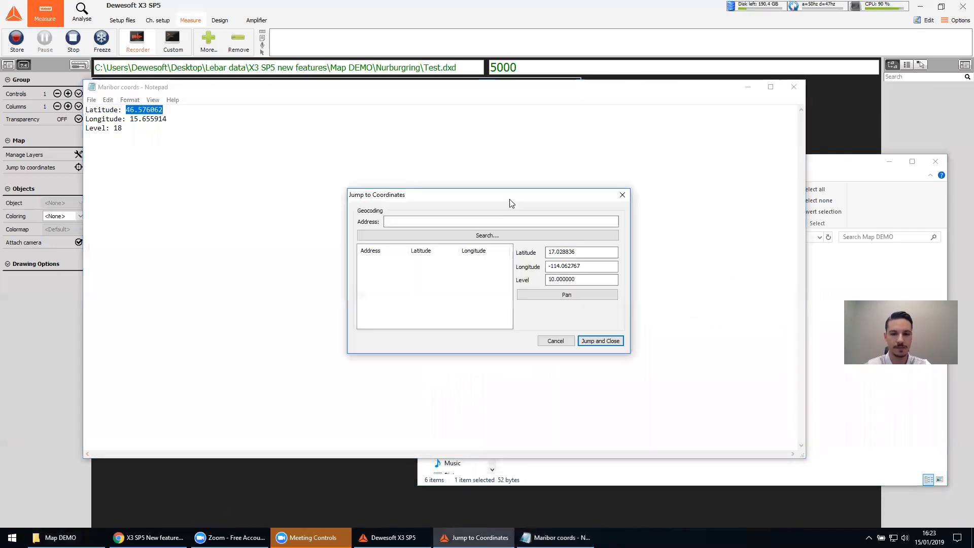
pyautogui.doubleClick(584, 252)
pyautogui.hotkey('ctrl', 'v')
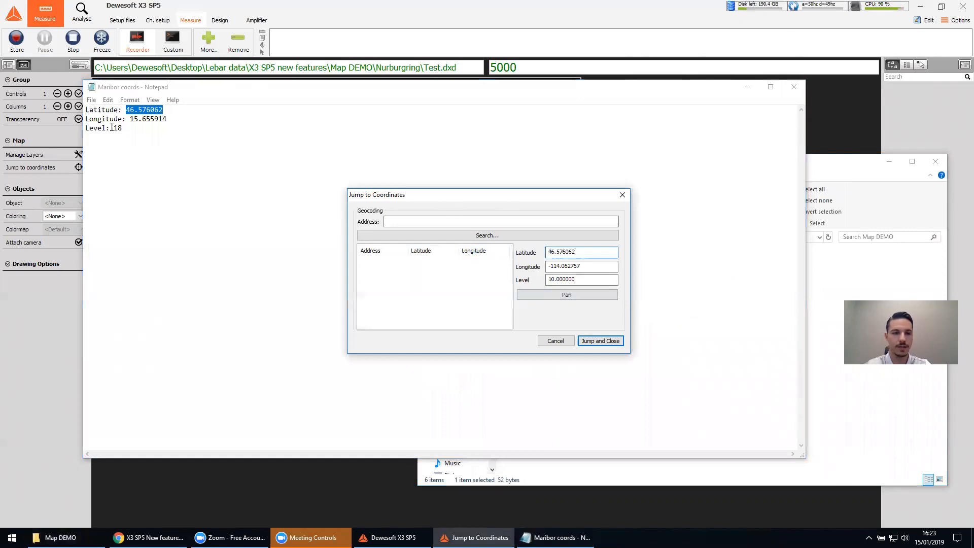
# Step: Copy the longitude 15.655914 from Maribor coords into the coordinate jump, set the level to 18, and jump there
pyautogui.moveTo(133, 118); pyautogui.dragTo(189, 119)
pyautogui.hotkey('ctrl', 'c')
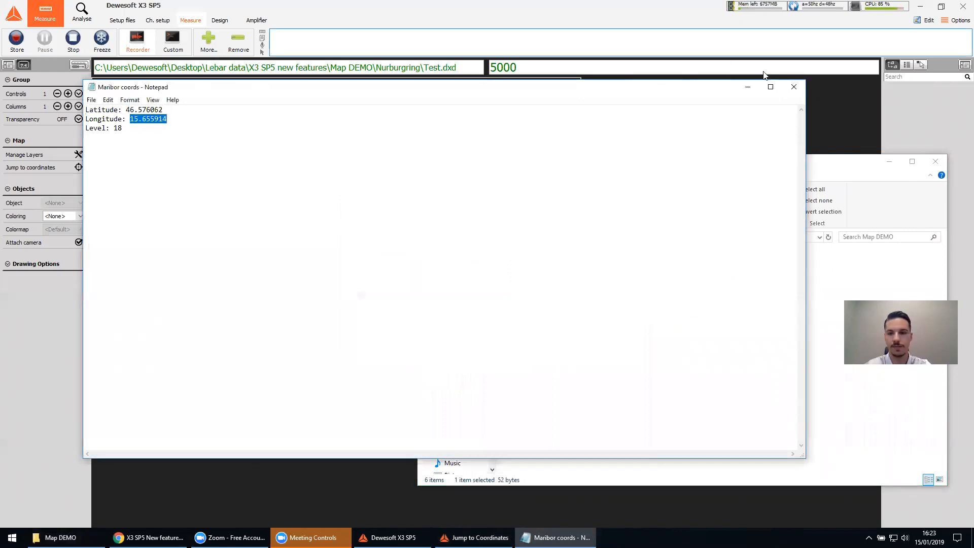
pyautogui.click(794, 87)
pyautogui.hotkey('ctrl', 'a')
pyautogui.hotkey('ctrl', 'v')
pyautogui.press('Tab')
pyautogui.write('15')
pyautogui.click(591, 337)
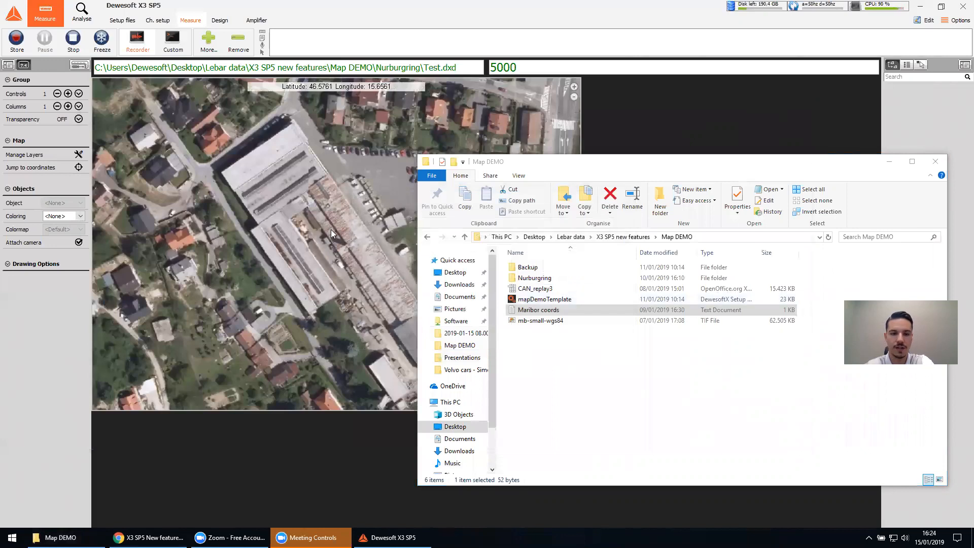
# Step: Examine the Maribor local layer on the map, from the whole image extent down to the parking lot's cars
pyautogui.click(331, 229)
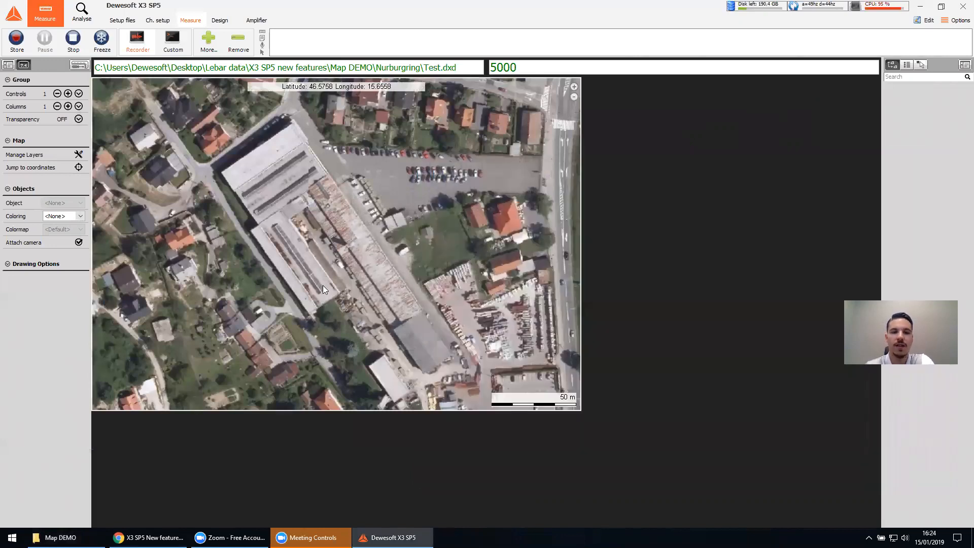
pyautogui.scroll(-2, 368, 212)
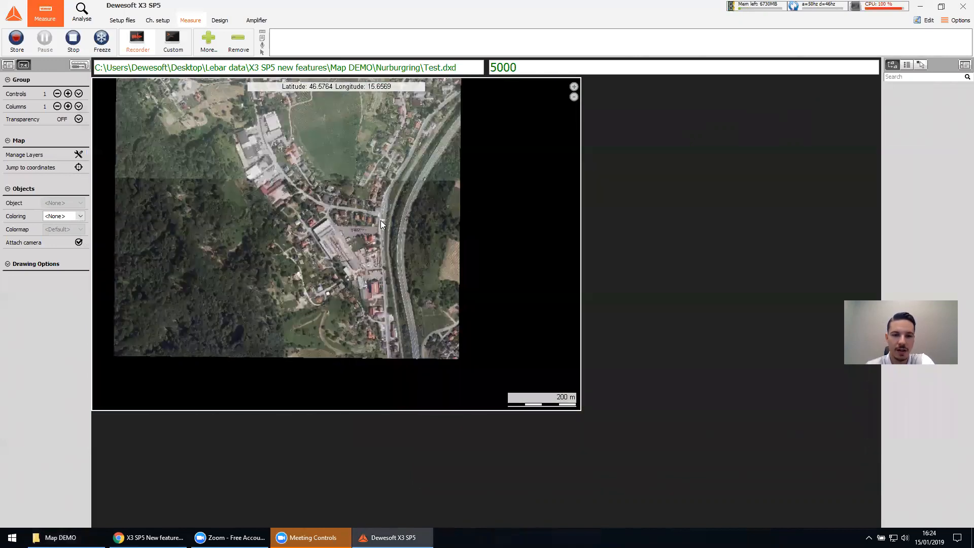
pyautogui.moveTo(335, 201); pyautogui.dragTo(356, 248)
pyautogui.scroll(3, 386, 292)
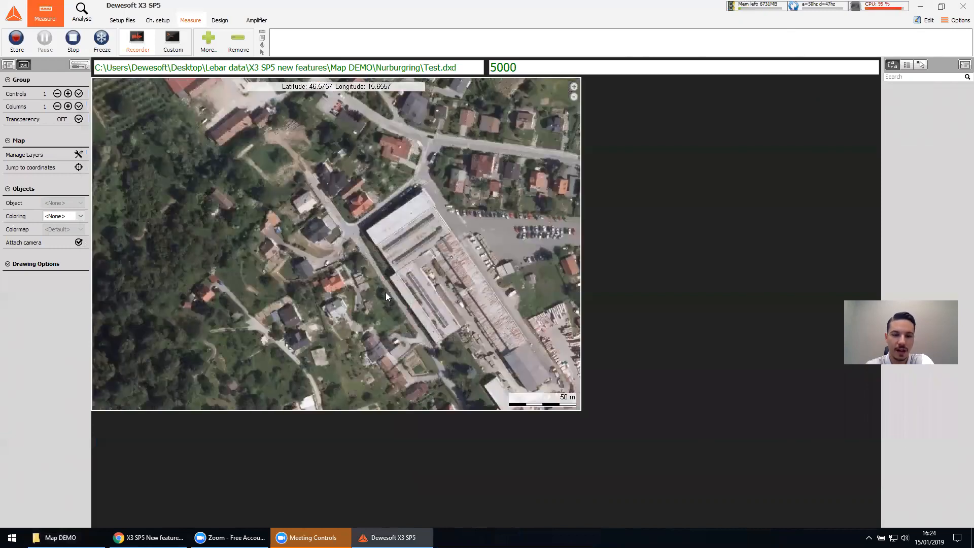
pyautogui.scroll(1, 385, 292)
pyautogui.moveTo(393, 274); pyautogui.dragTo(151, 310)
pyautogui.moveTo(449, 204); pyautogui.dragTo(76, 249)
pyautogui.scroll(-2, 425, 266)
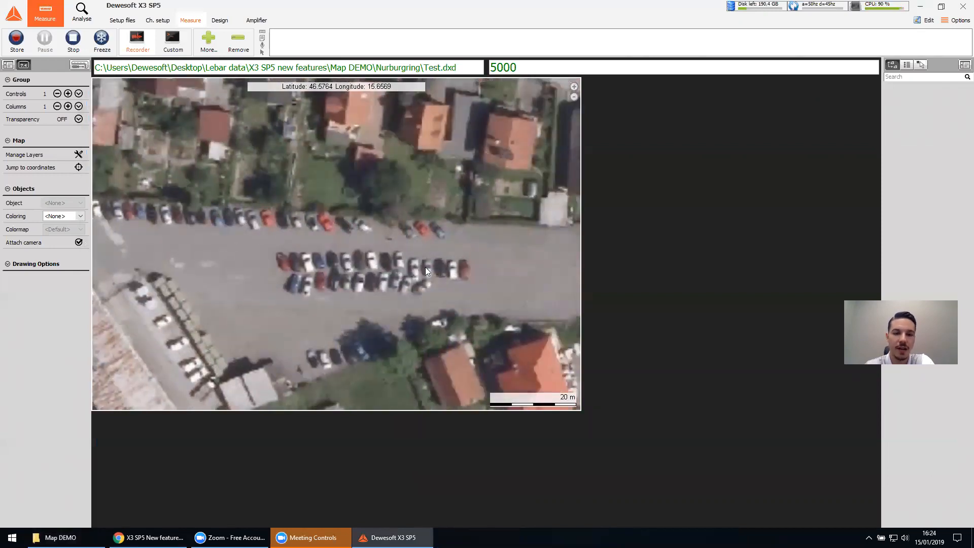
# Step: Examine the streets and highway around the parking lot on the Maribor layer, then the image's full extent
pyautogui.scroll(-1, 401, 225)
pyautogui.moveTo(361, 235); pyautogui.dragTo(276, 302)
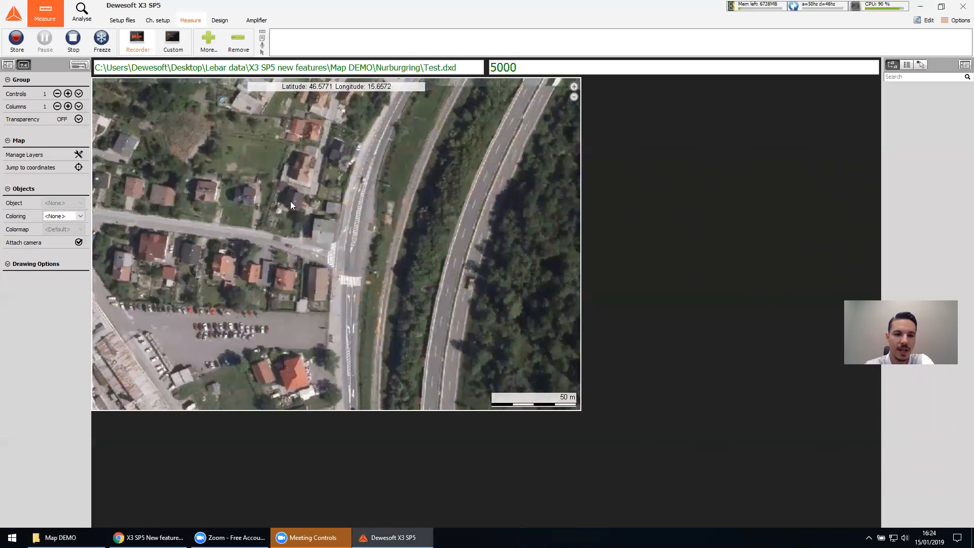
pyautogui.moveTo(291, 205); pyautogui.dragTo(506, 235)
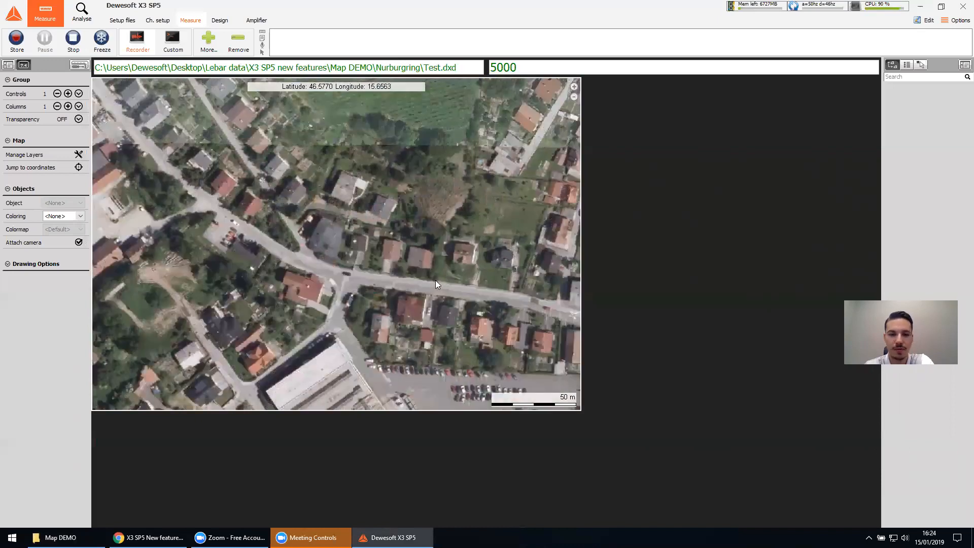
pyautogui.scroll(-1, 435, 280)
pyautogui.scroll(-1, 389, 223)
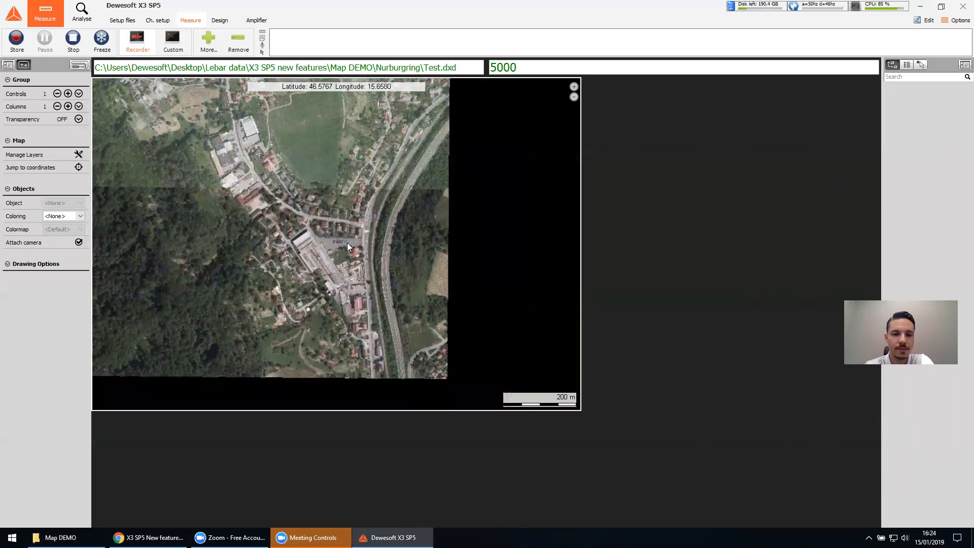
pyautogui.moveTo(377, 244); pyautogui.dragTo(366, 275)
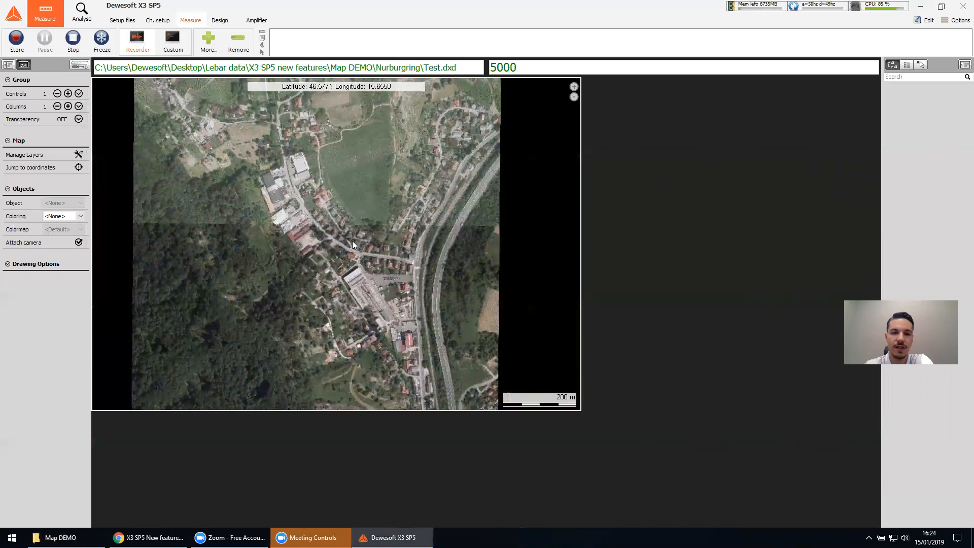
pyautogui.scroll(1, 399, 259)
pyautogui.moveTo(265, 213); pyautogui.dragTo(298, 213)
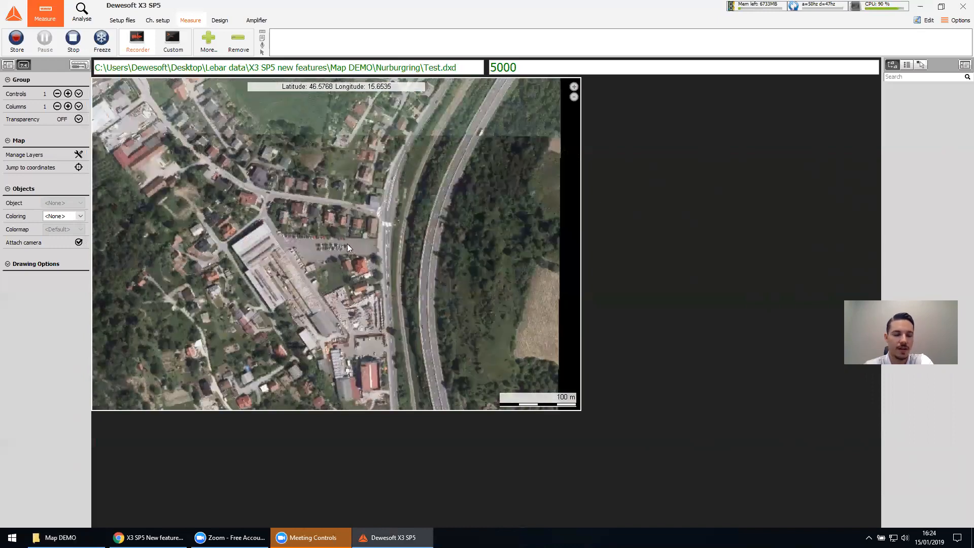
pyautogui.scroll(-2, 347, 246)
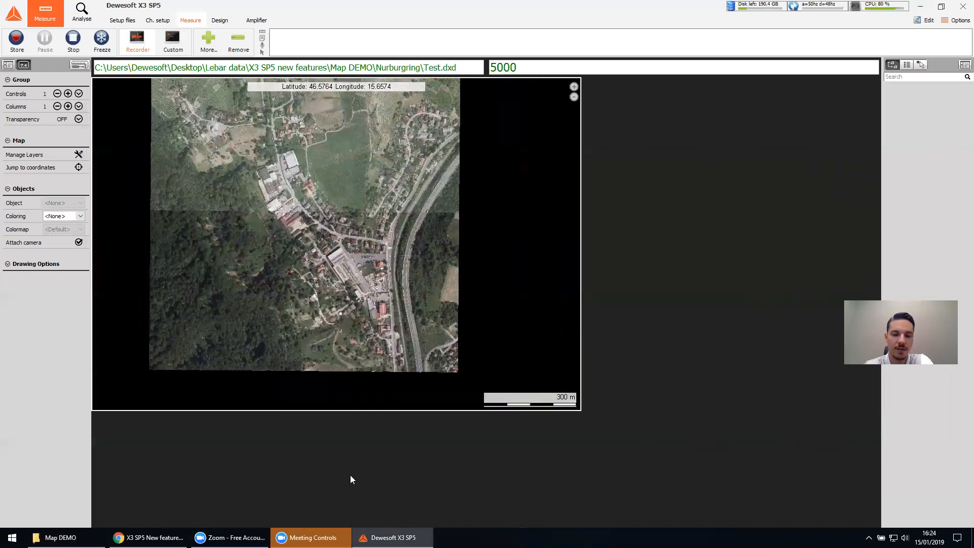
# Step: Make the tile server layer visible beneath the Maribor local layer and close the layer manager
pyautogui.click(75, 155)
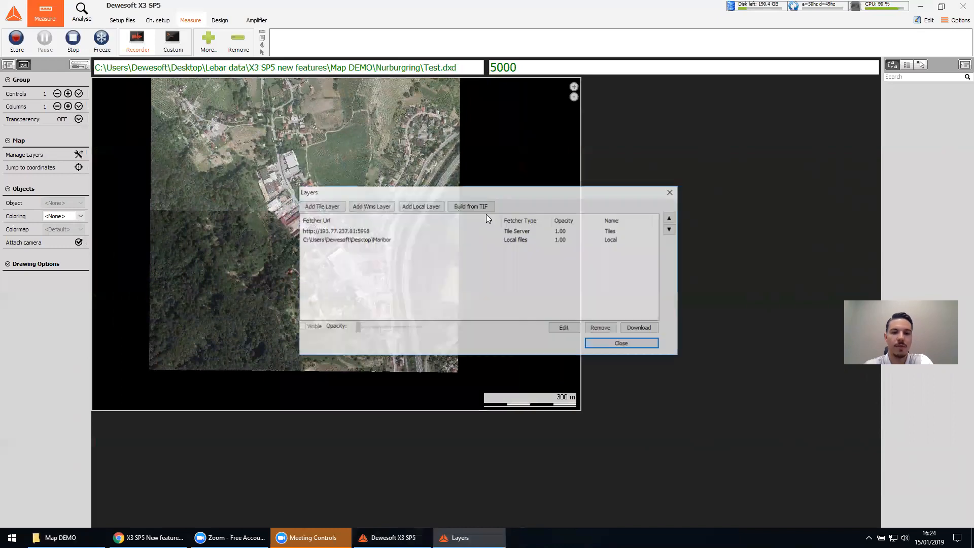
pyautogui.click(373, 240)
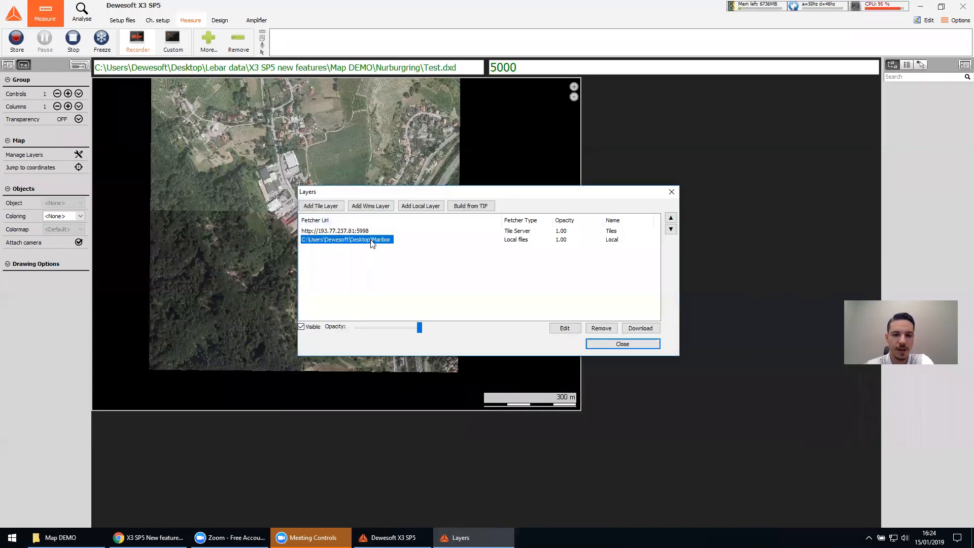
pyautogui.click(319, 269)
pyautogui.click(301, 326)
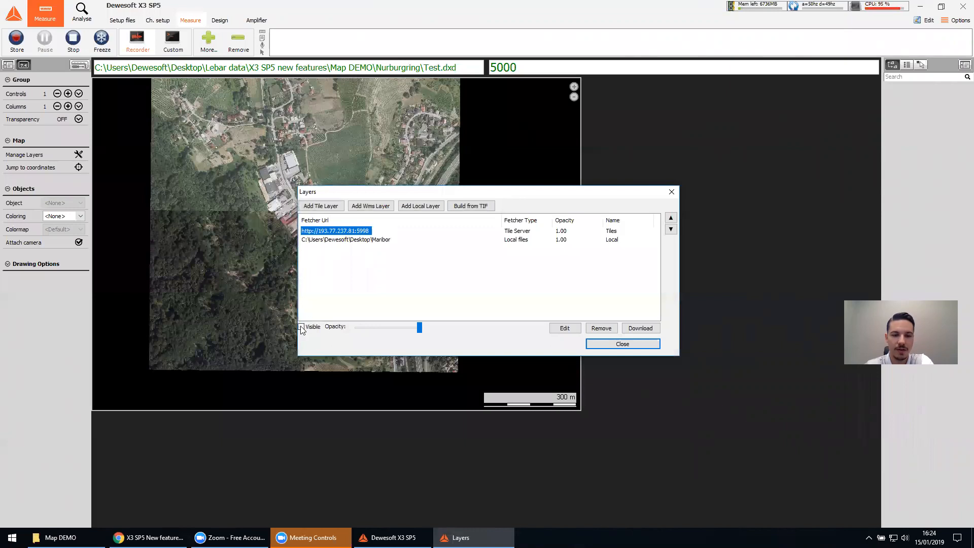
pyautogui.click(623, 344)
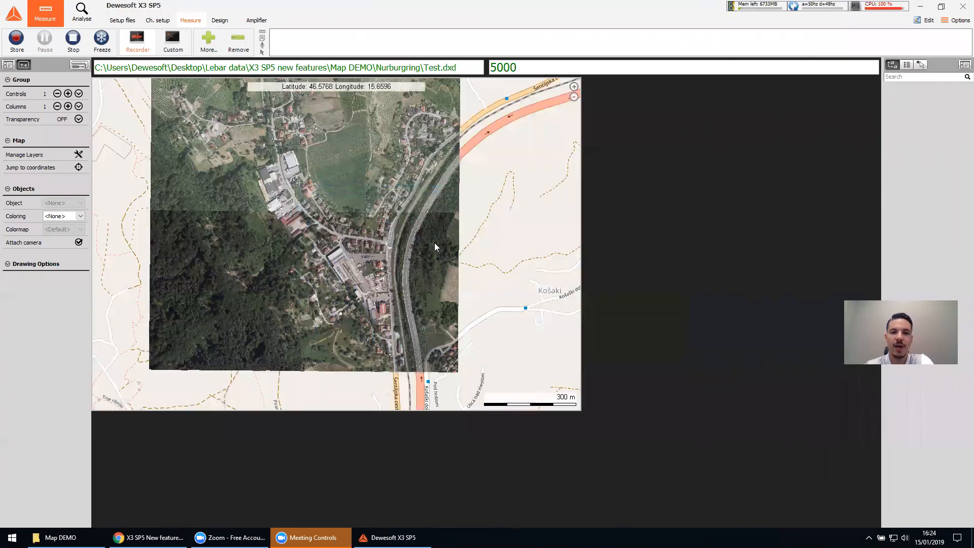
# Step: Check how the roads in the Maribor aerial image line up with the surrounding street map at the image's edges
pyautogui.scroll(-1, 395, 306)
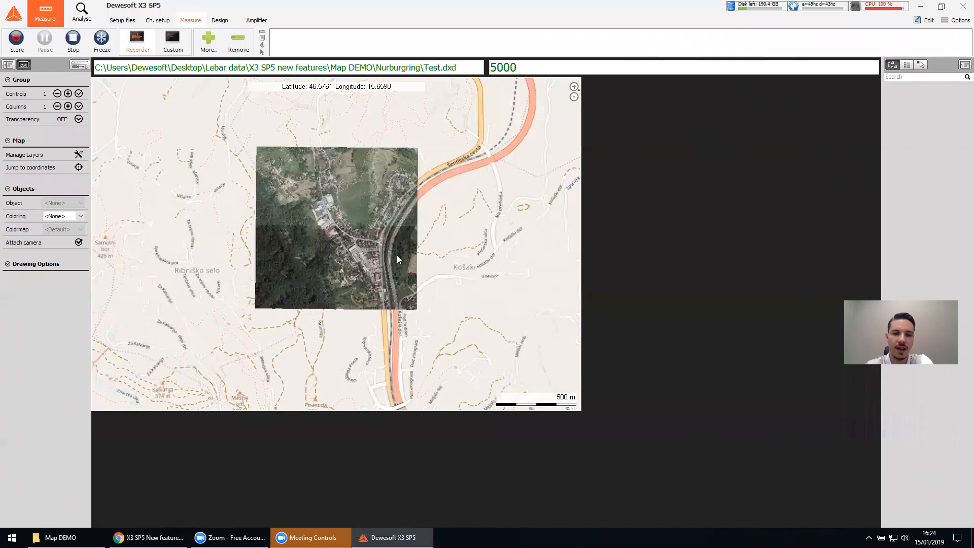
pyautogui.scroll(3, 397, 255)
pyautogui.moveTo(464, 94); pyautogui.dragTo(421, 218)
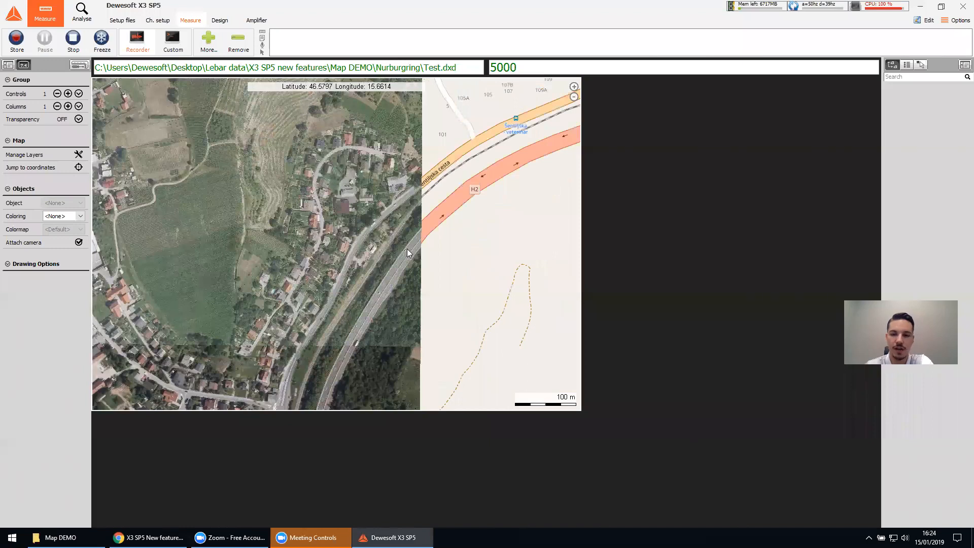
pyautogui.scroll(-1, 407, 248)
pyautogui.moveTo(223, 288); pyautogui.dragTo(442, 206)
pyautogui.scroll(-1, 396, 214)
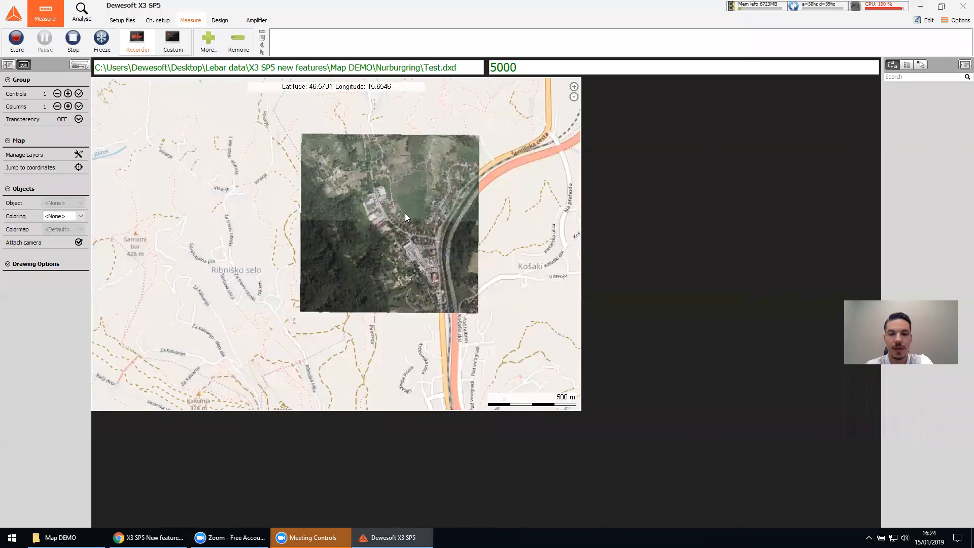
# Step: Remove the Maribor local layer from the map and close the layer manager
pyautogui.click(77, 155)
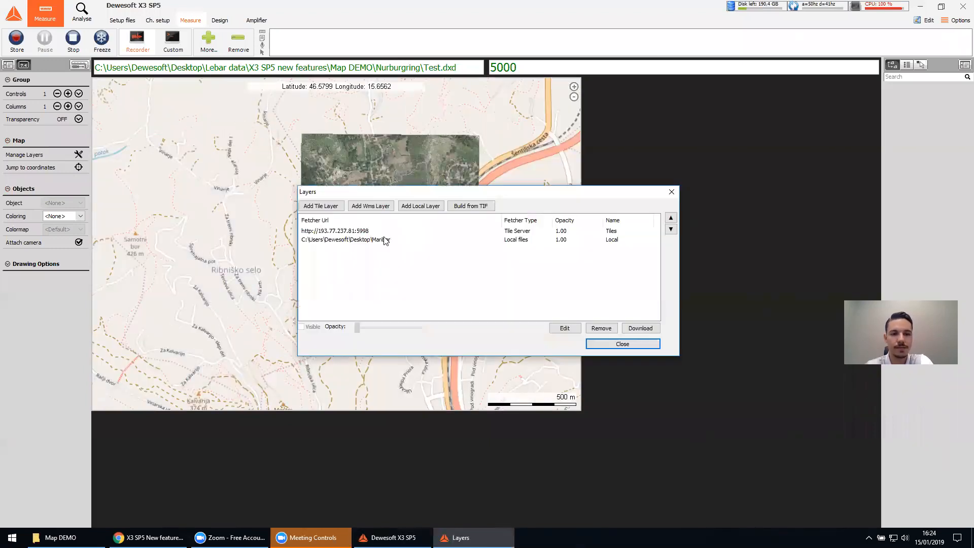
pyautogui.click(357, 241)
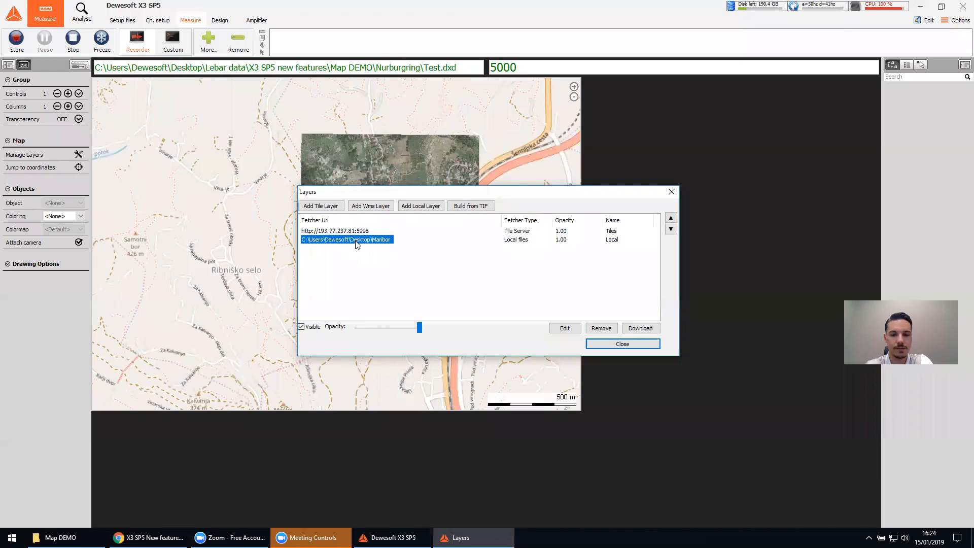
pyautogui.click(601, 328)
pyautogui.click(672, 192)
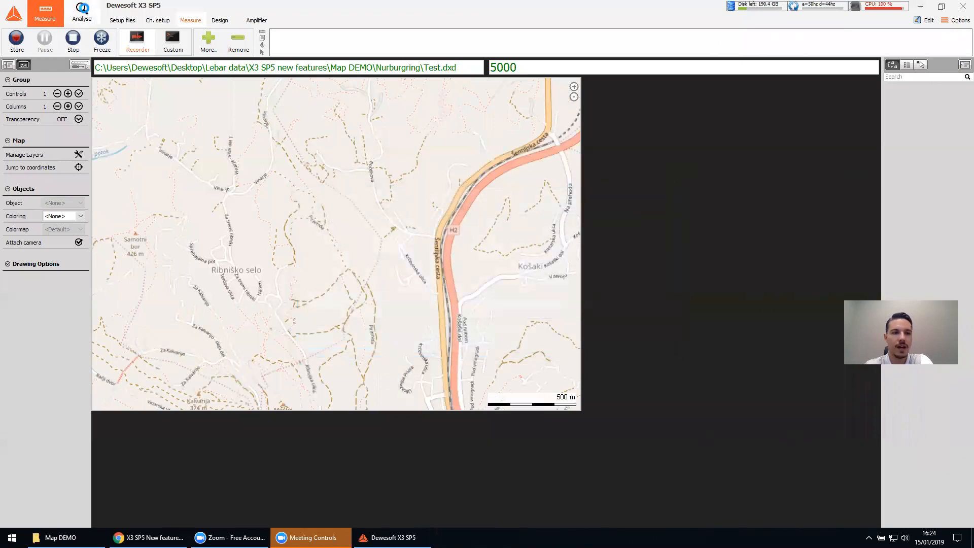
# Step: Leave the measurement for analysis and open the data file 09_Nurburgring_race.dxd
pyautogui.click(82, 9)
pyautogui.click(501, 304)
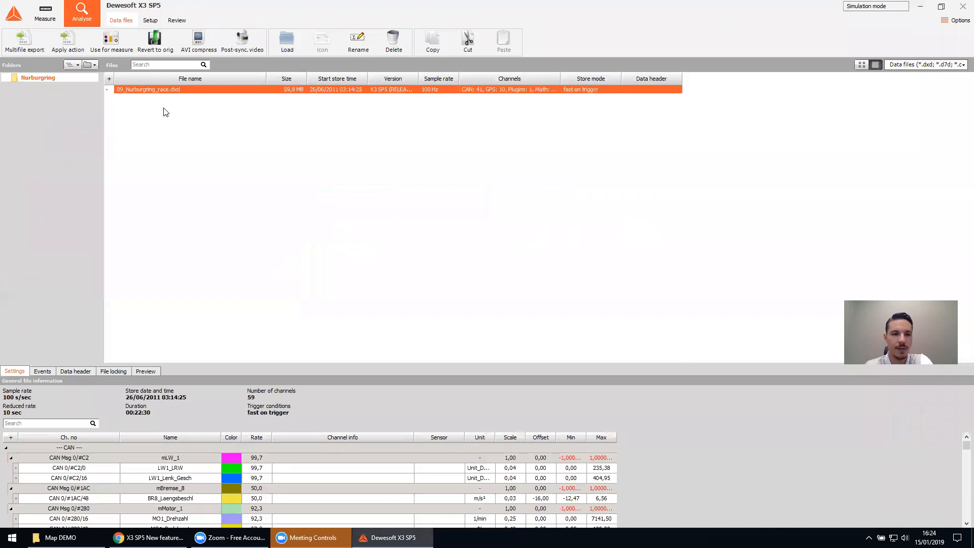
pyautogui.doubleClick(147, 89)
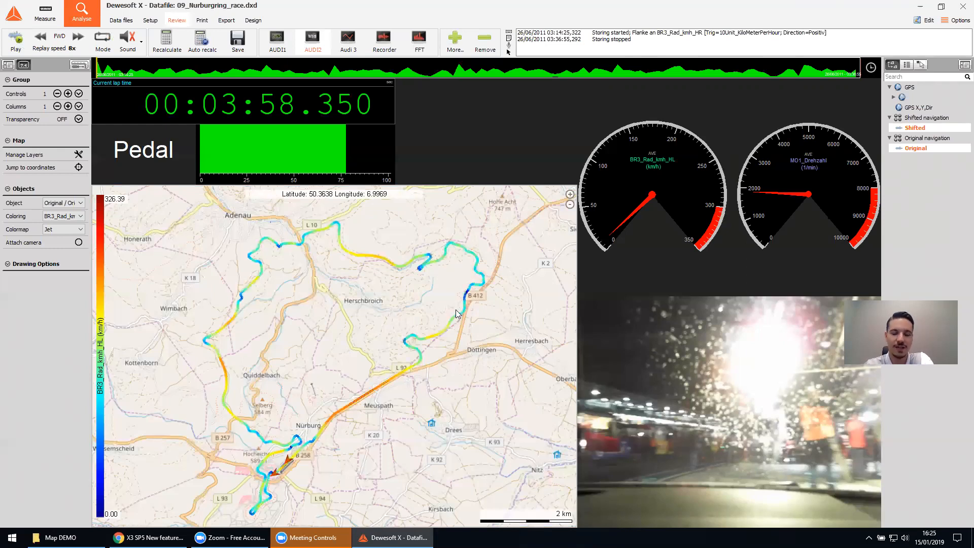
# Step: Inspect the Original and Shifted navigation setups of the race file, then return to its review display
pyautogui.click(152, 20)
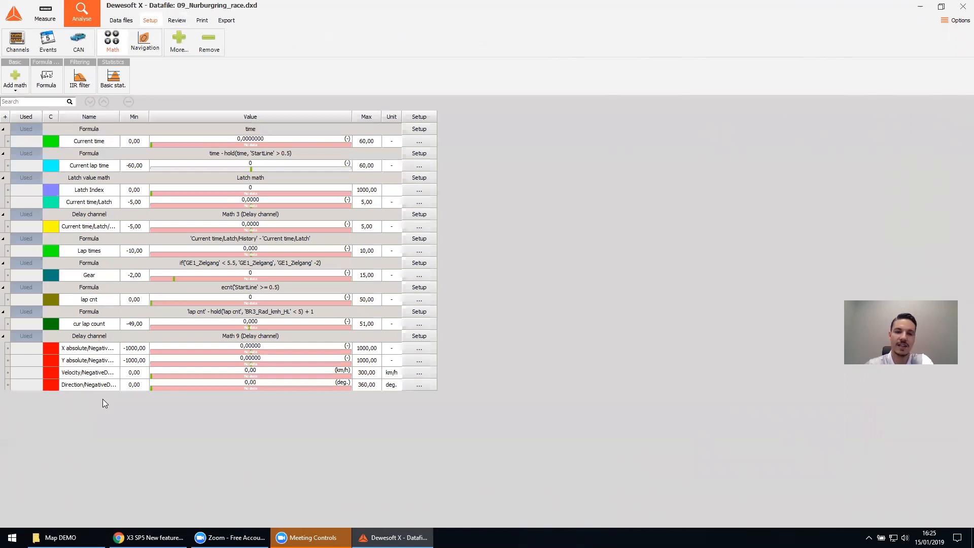
pyautogui.click(142, 40)
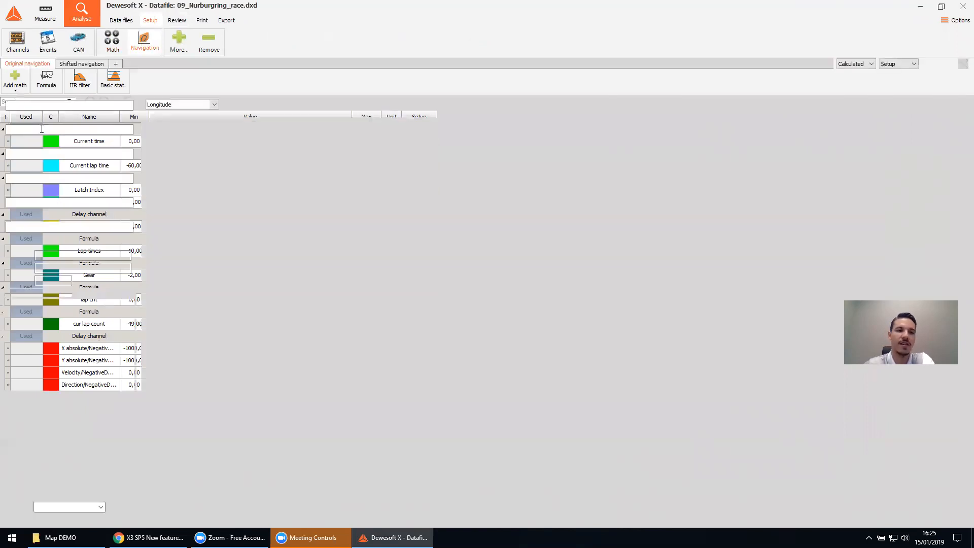
pyautogui.click(78, 64)
pyautogui.click(45, 65)
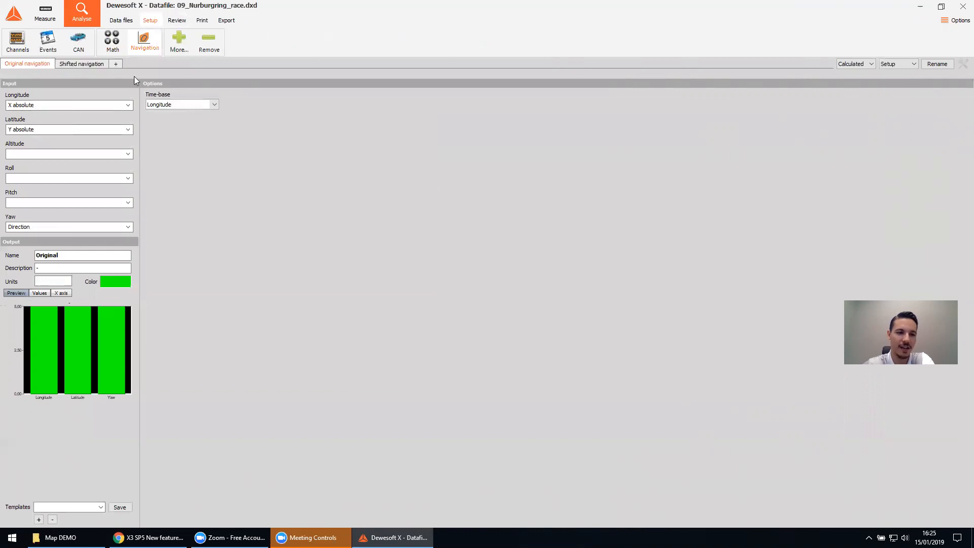
pyautogui.click(182, 20)
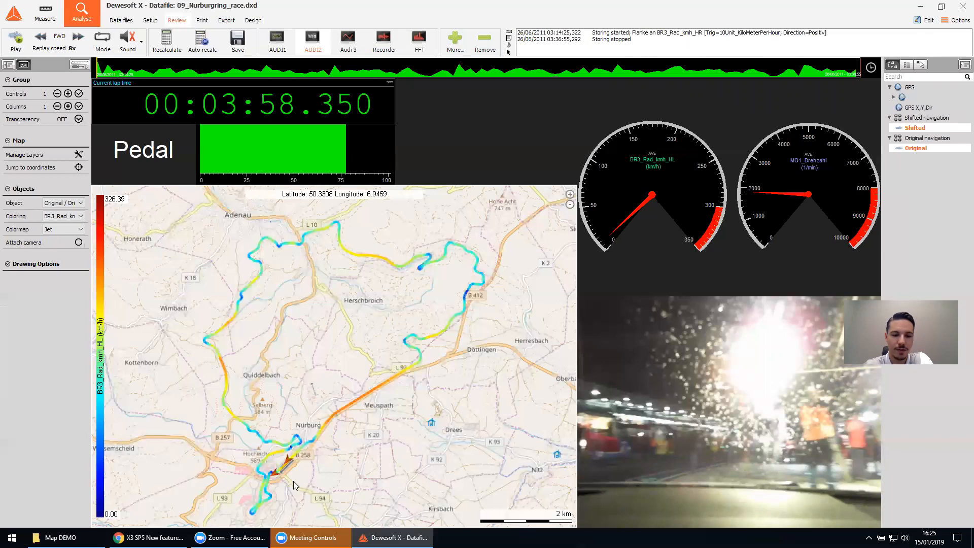
# Step: Replay the race recording, switch the map to satellite imagery, view the track sections up close, and stop the replay
pyautogui.press('space')
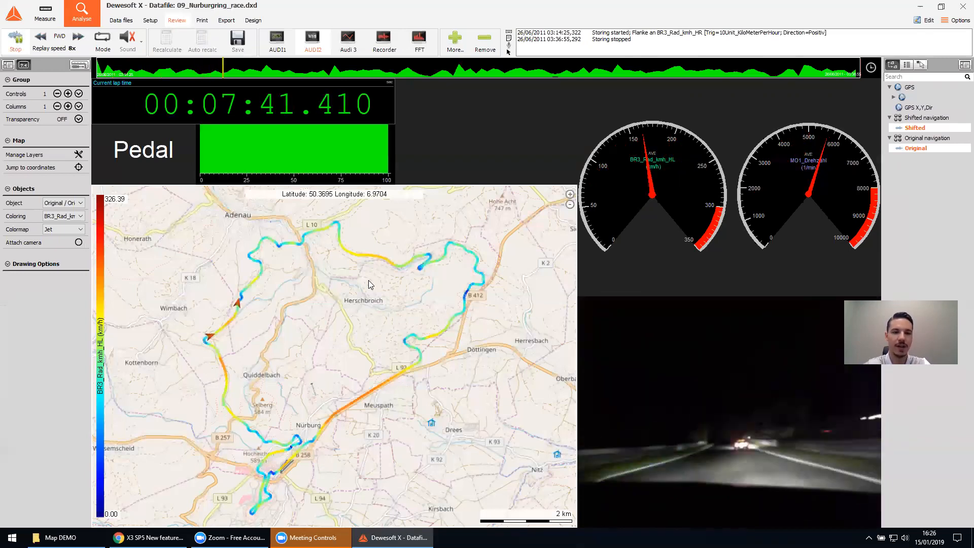
pyautogui.press('2')
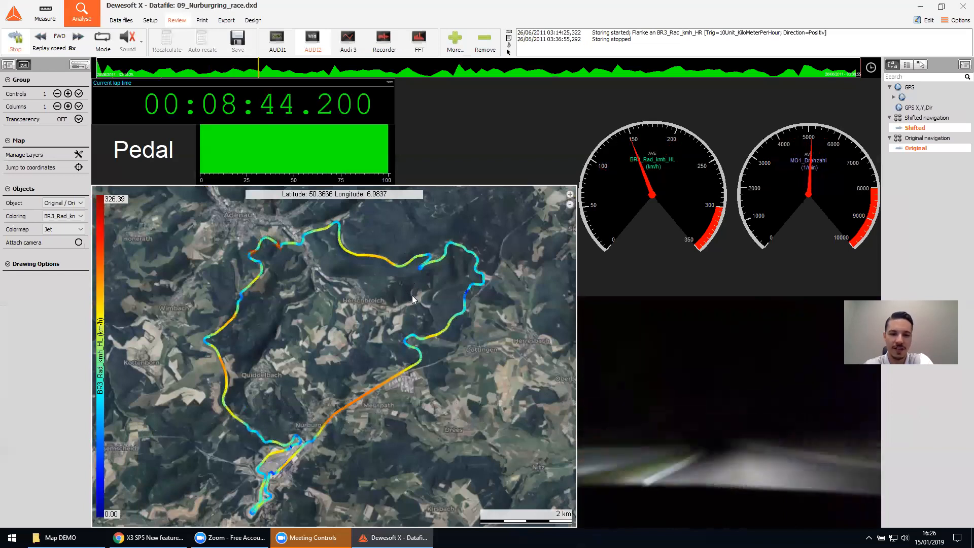
pyautogui.scroll(1, 320, 258)
pyautogui.moveTo(343, 273); pyautogui.dragTo(355, 393)
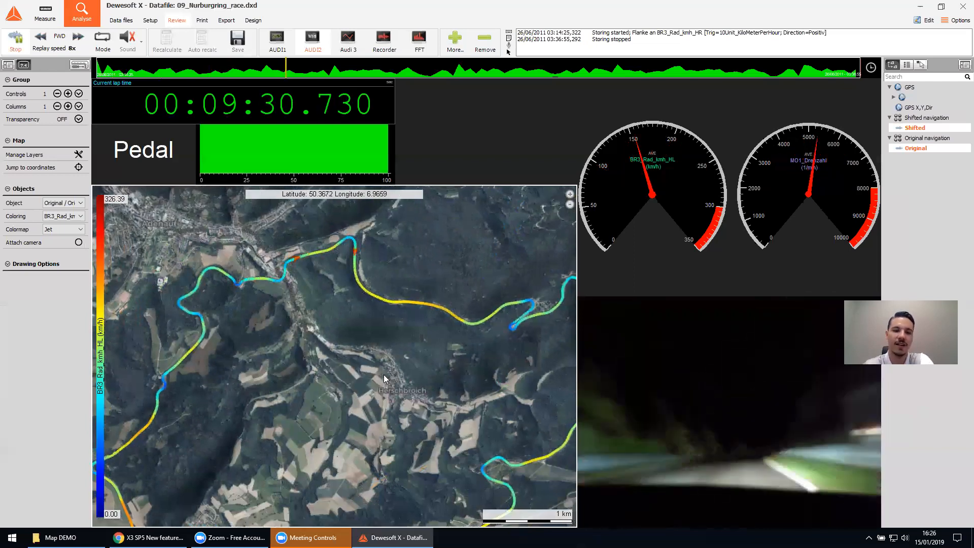
pyautogui.moveTo(407, 394); pyautogui.dragTo(343, 345)
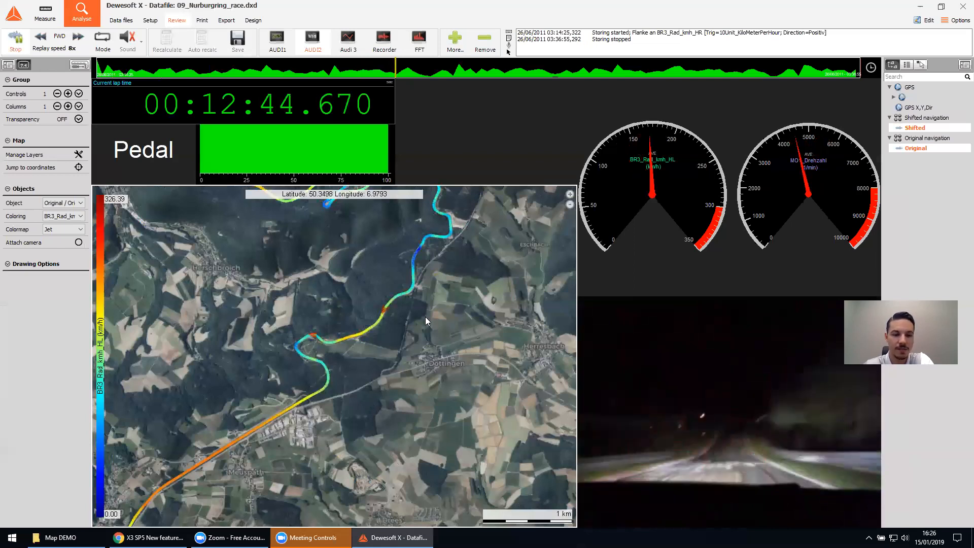
pyautogui.click(15, 40)
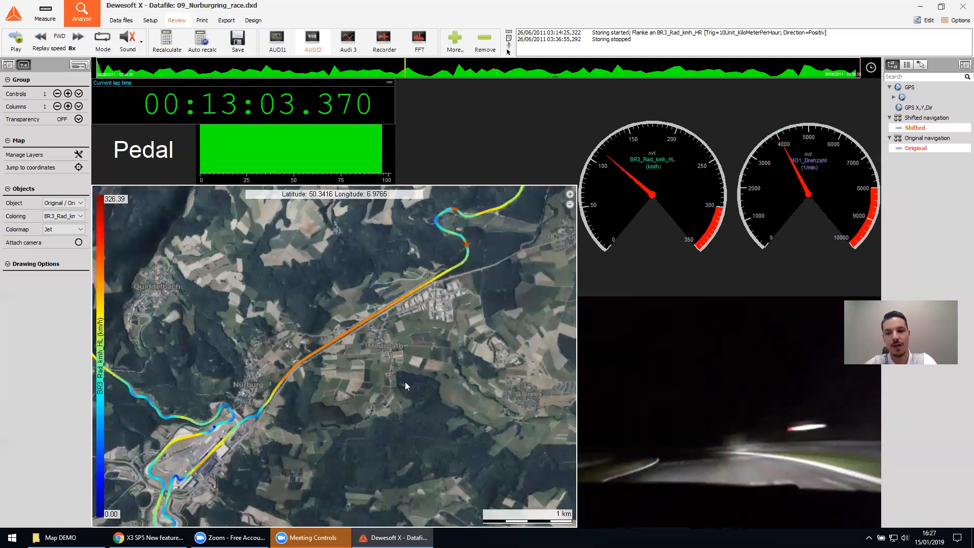
pyautogui.scroll(-2, 341, 252)
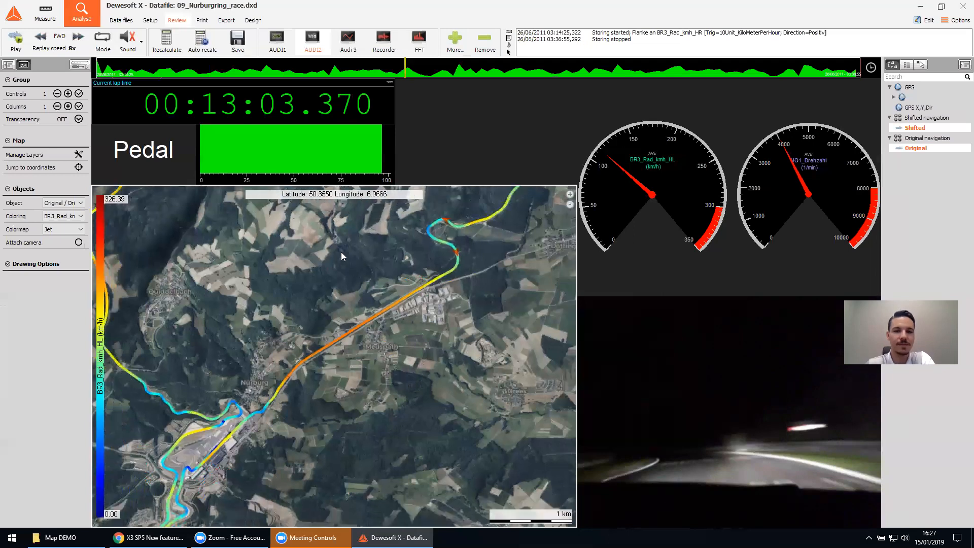
# Step: Switch to the Cursor DEMO project and open its data file cursorDemo - original.dxd for analysis
pyautogui.click(60, 22)
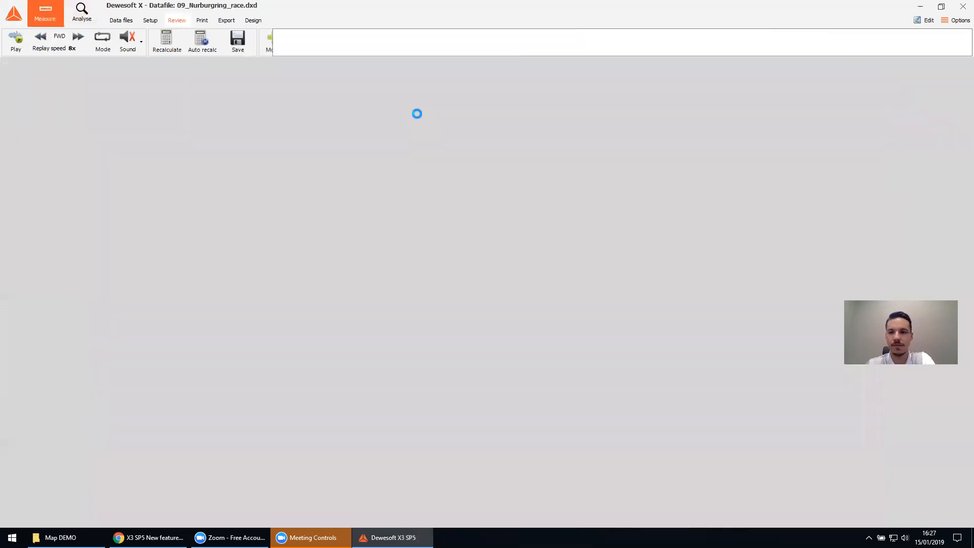
pyautogui.click(957, 20)
pyautogui.moveTo(946, 49)
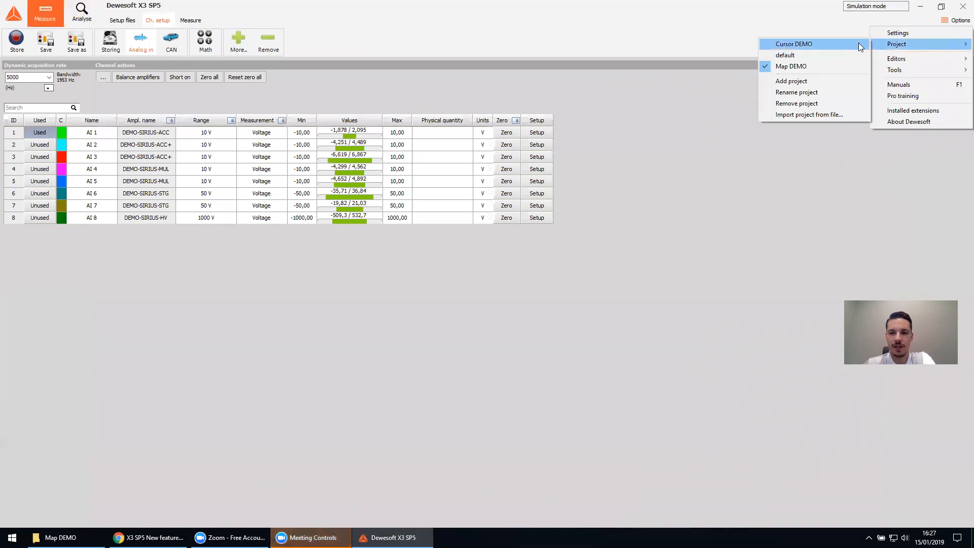
pyautogui.click(807, 44)
pyautogui.click(497, 302)
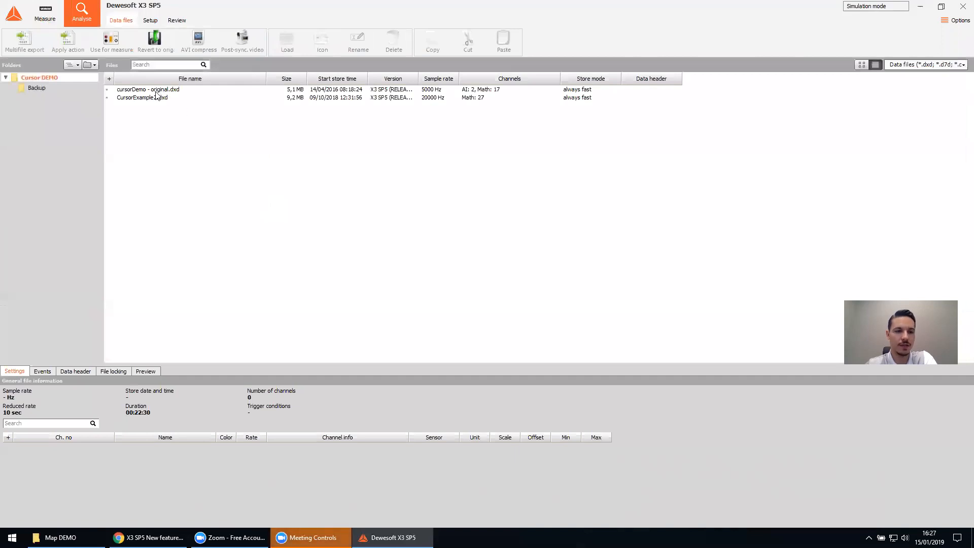
pyautogui.doubleClick(142, 89)
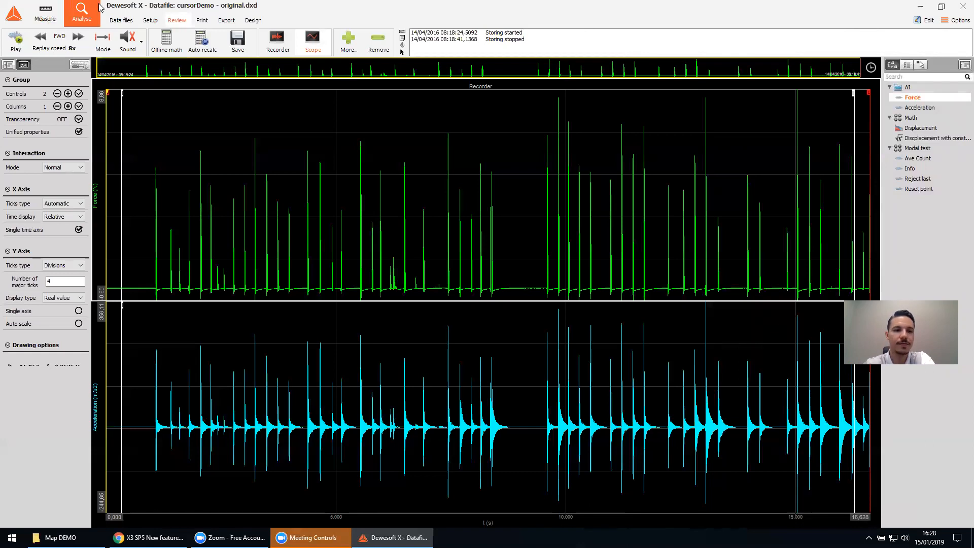
# Step: Add a Cursor module to the setup of the cursorDemo - original data file
pyautogui.click(151, 22)
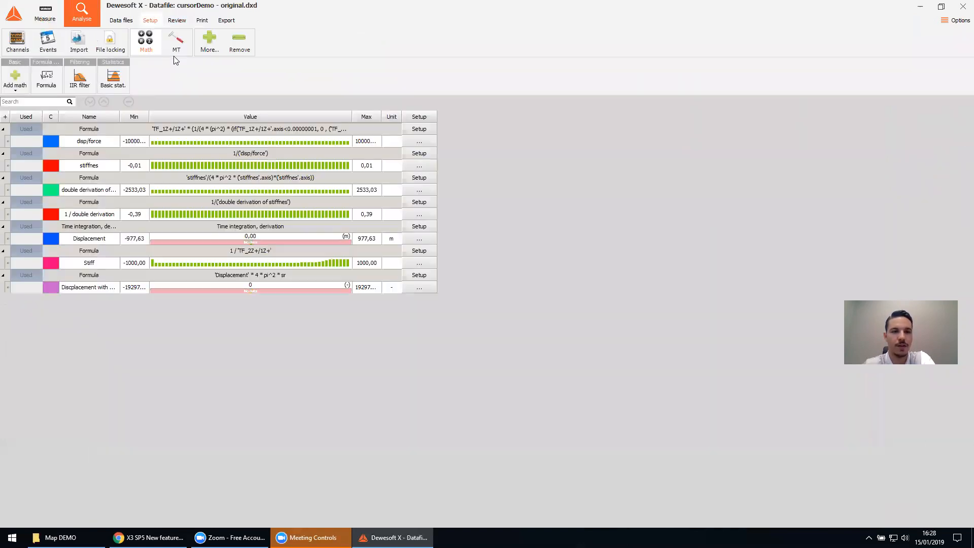
pyautogui.click(207, 43)
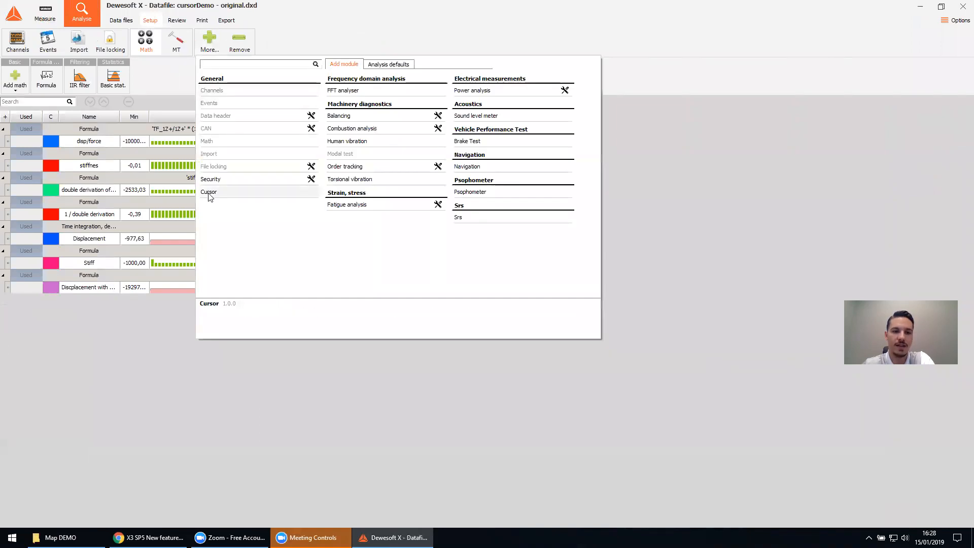
pyautogui.click(232, 193)
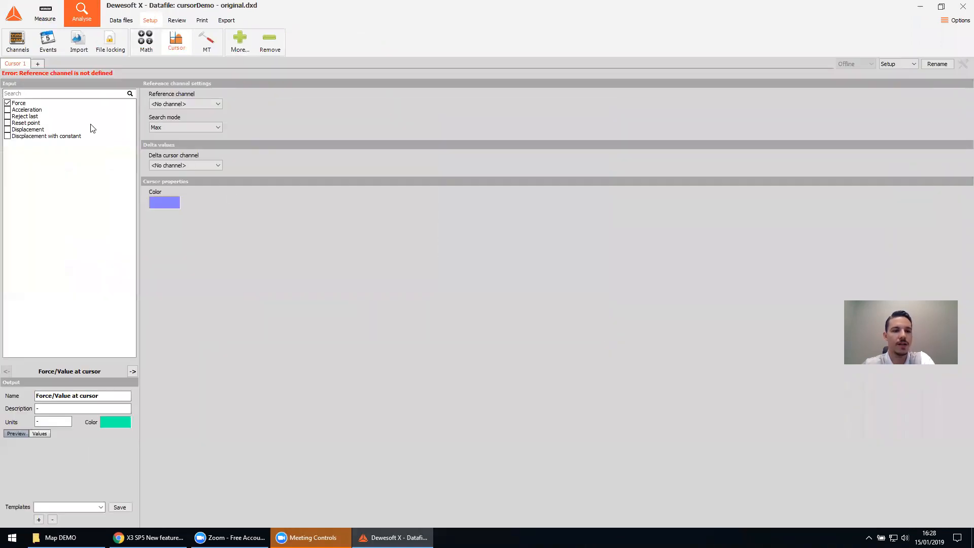
# Step: Deselect Force as an input of the Cursor module and set its reference channel to Force
pyautogui.click(7, 104)
pyautogui.click(7, 104)
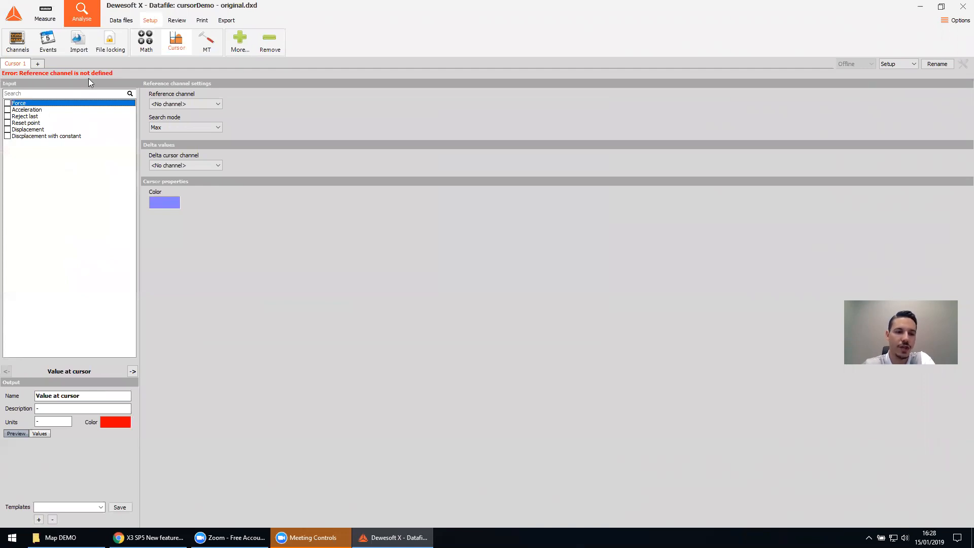
pyautogui.click(215, 106)
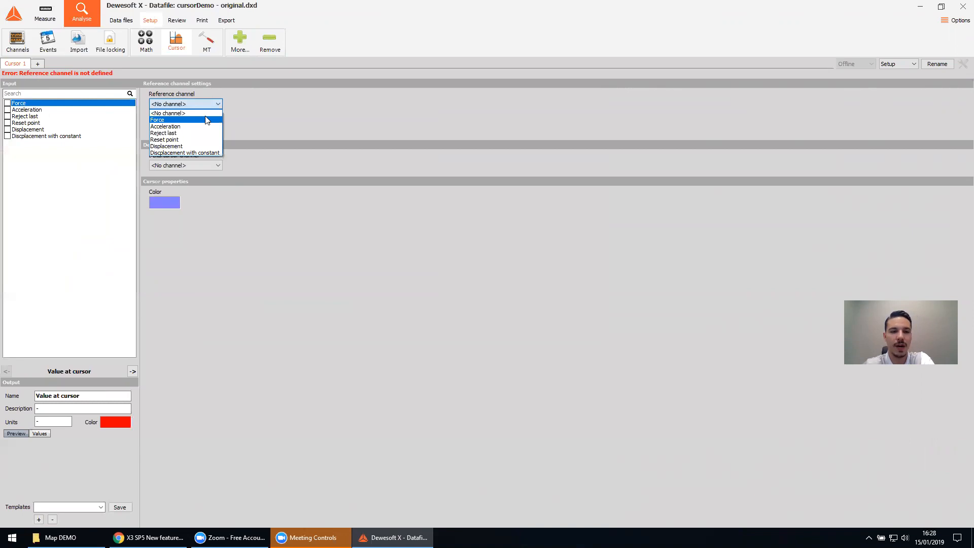
pyautogui.click(206, 119)
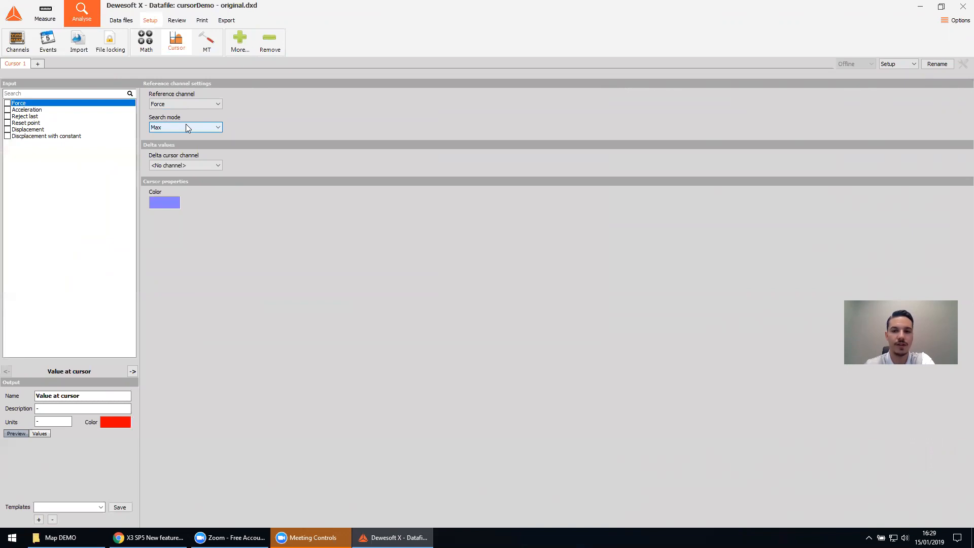
# Step: Rename the Cursor module to Max force
pyautogui.click(936, 65)
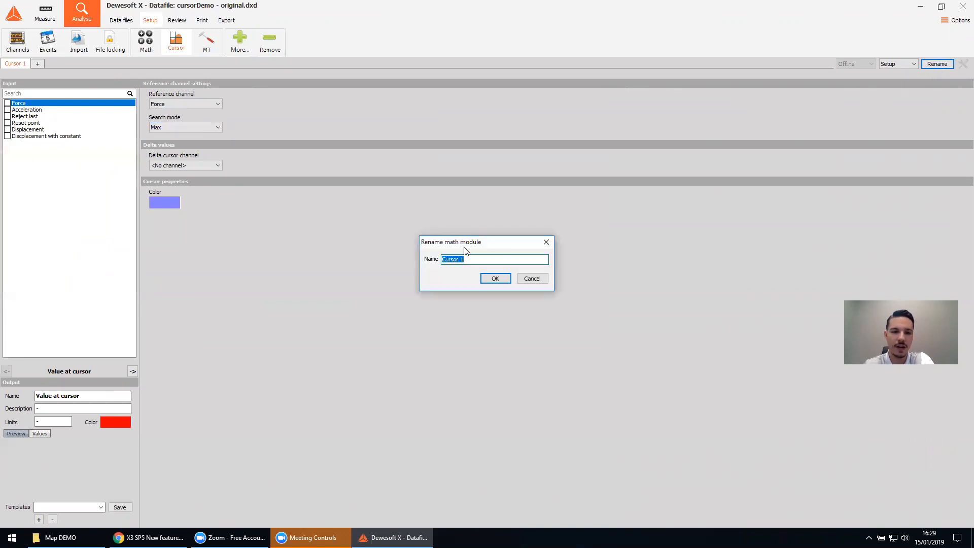
pyautogui.write('Max force')
pyautogui.hotkey('ctrl', 'a')
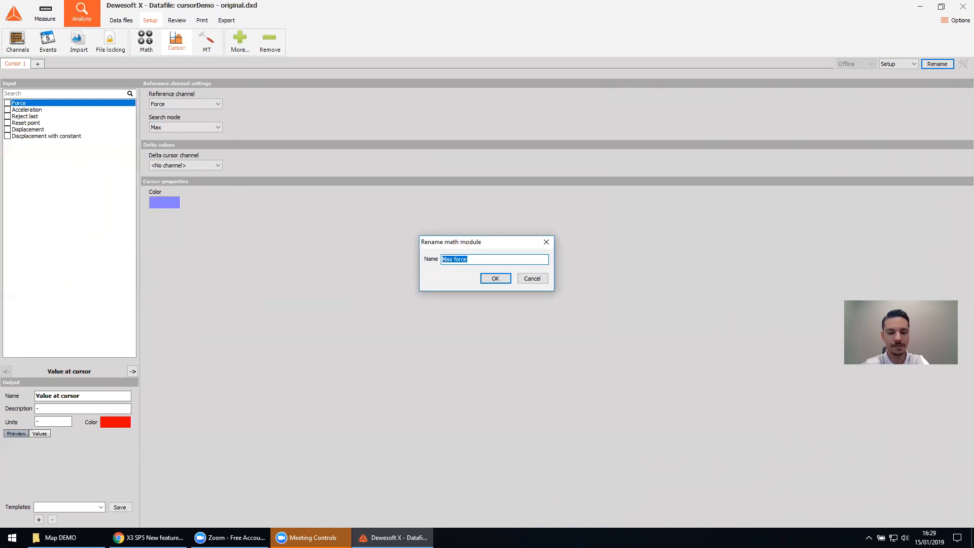
pyautogui.click(495, 279)
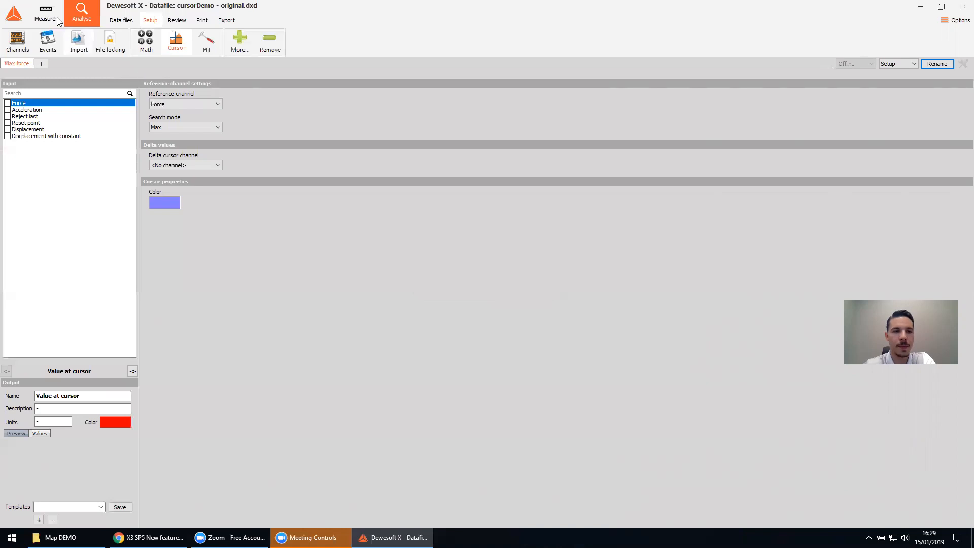
# Step: In the review display, narrow the recorder to the section around the Max force cursor and turn on automatic recalculation
pyautogui.click(183, 20)
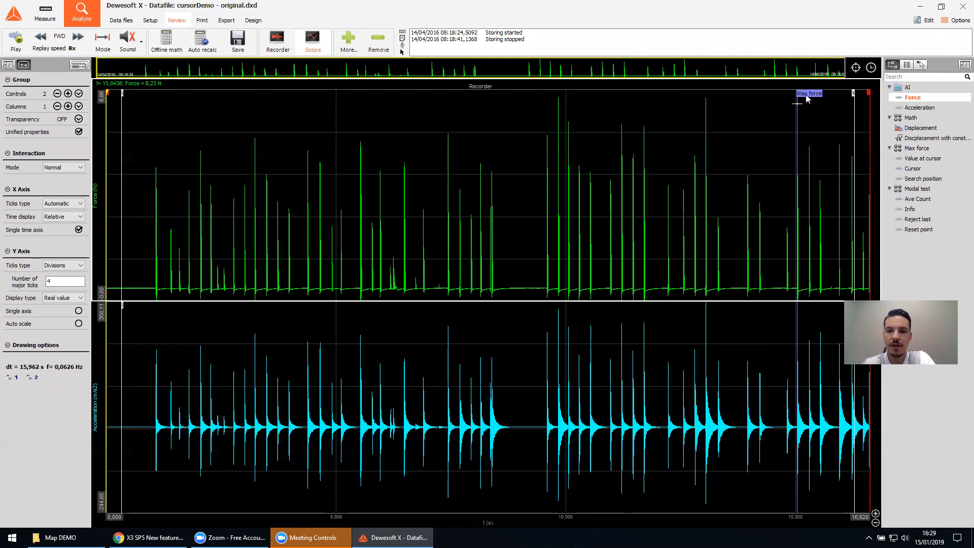
pyautogui.moveTo(782, 205); pyautogui.dragTo(814, 212)
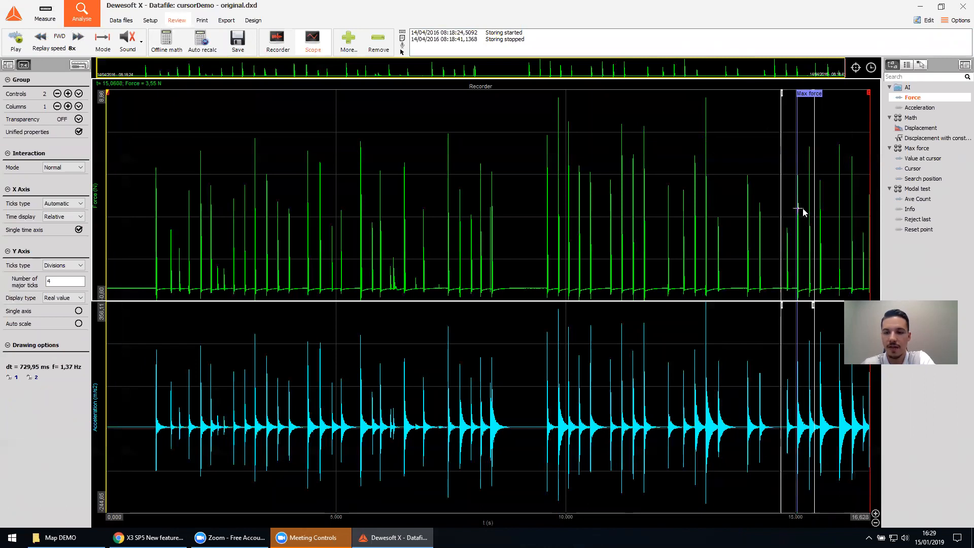
pyautogui.click(802, 208)
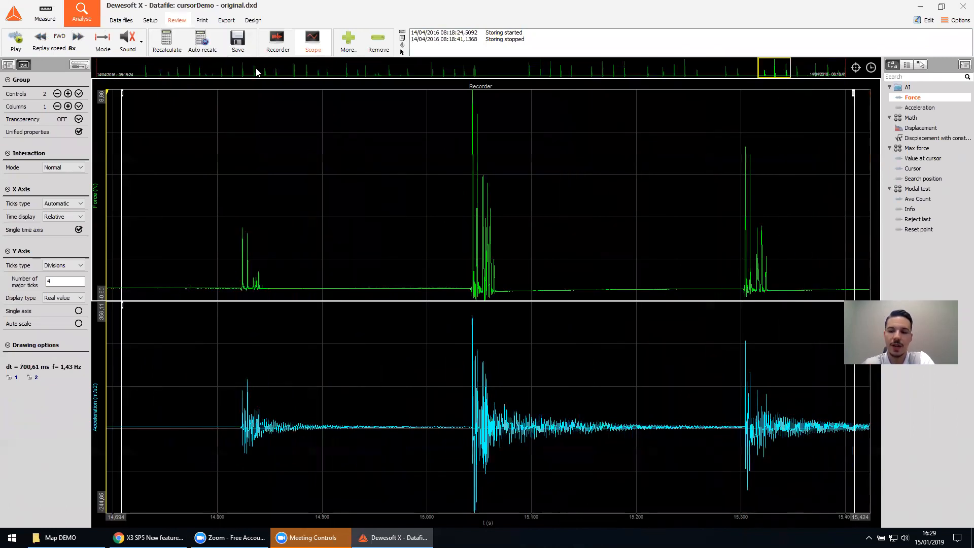
pyautogui.click(202, 42)
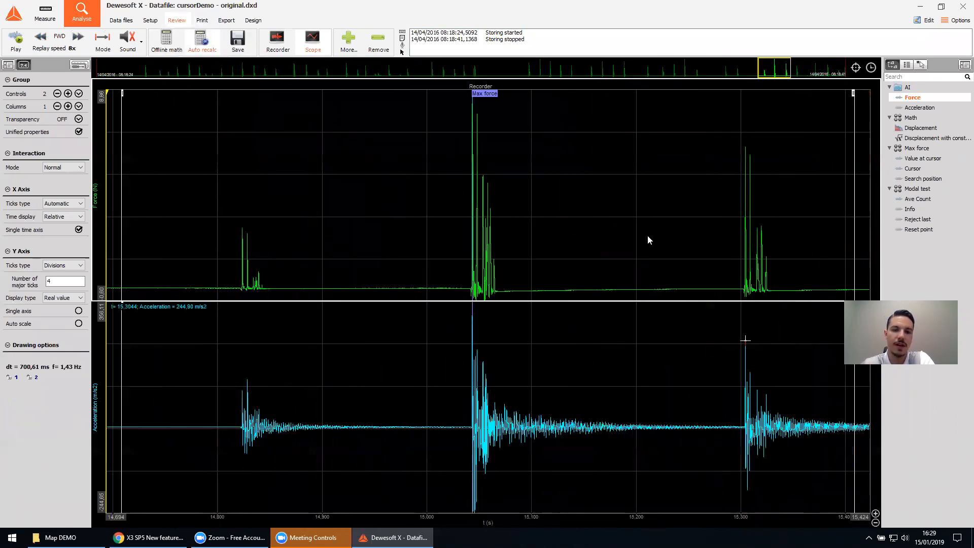
# Step: Examine the force peak marked by the Max force cursor up close, down to the individual samples
pyautogui.moveTo(447, 158); pyautogui.dragTo(525, 170)
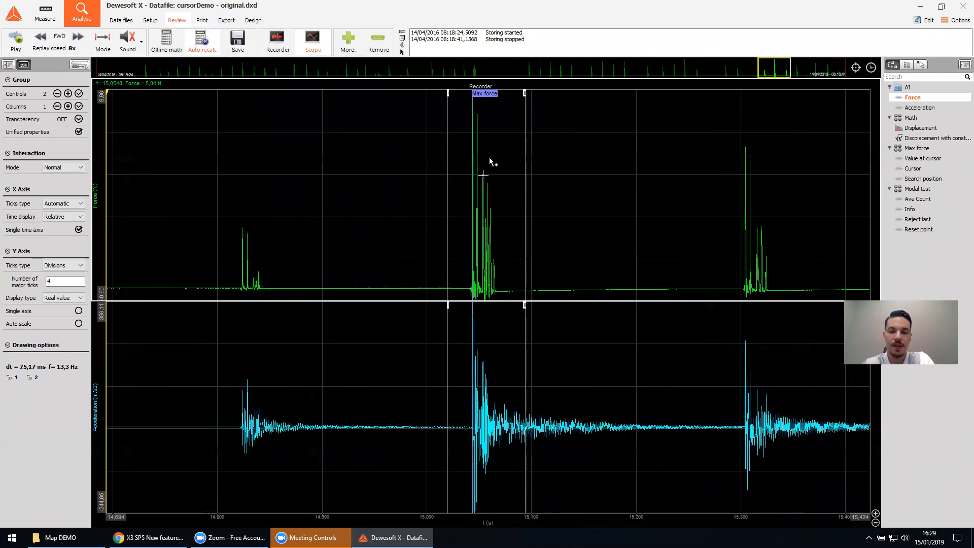
pyautogui.doubleClick(489, 162)
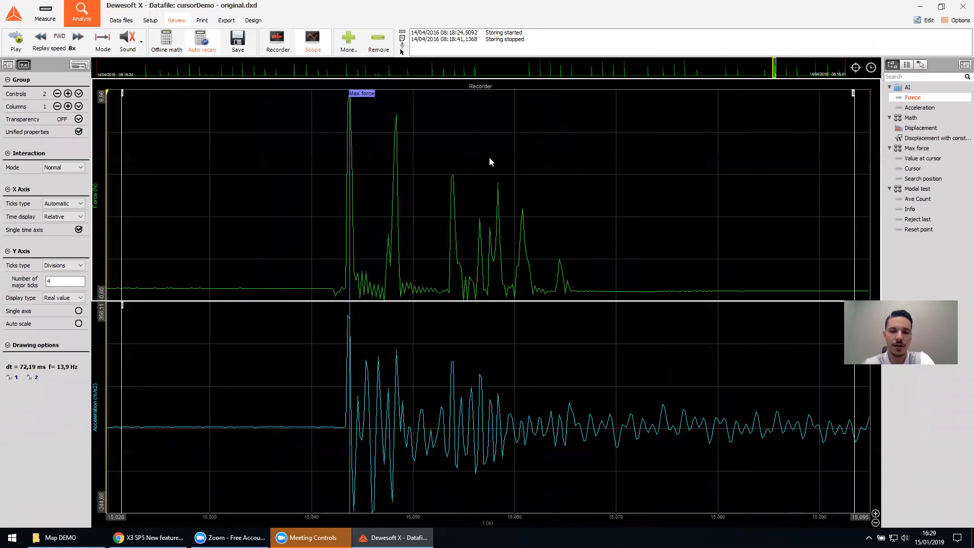
pyautogui.doubleClick(357, 172)
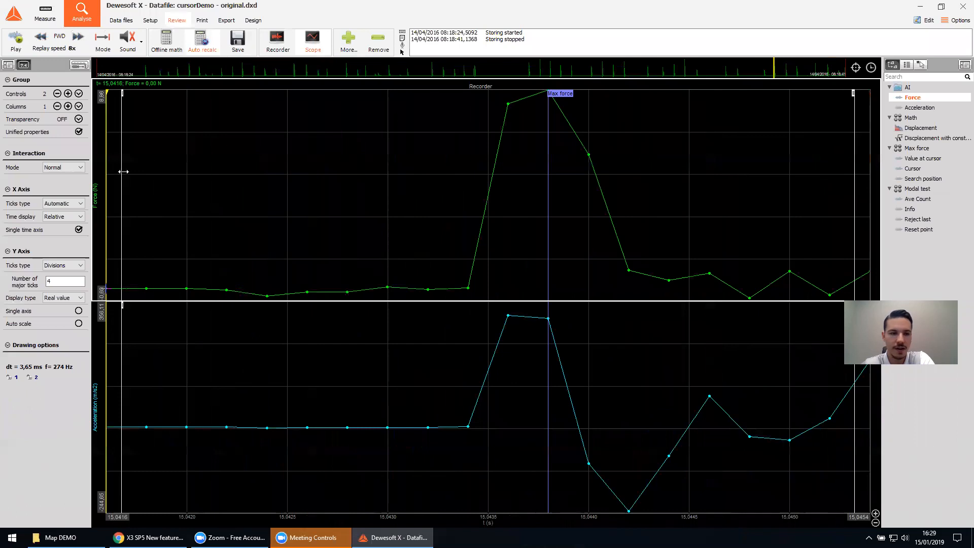
pyautogui.scroll(-2, 100, 201)
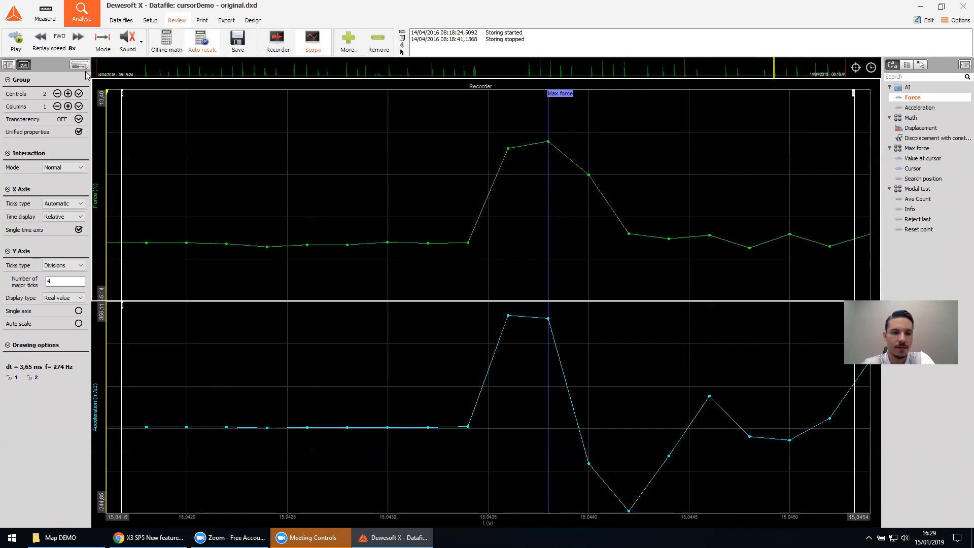
# Step: In design mode, shrink the recorder to the lower half of the display to free space above it
pyautogui.click(253, 21)
pyautogui.moveTo(486, 80); pyautogui.dragTo(495, 301)
pyautogui.click(282, 222)
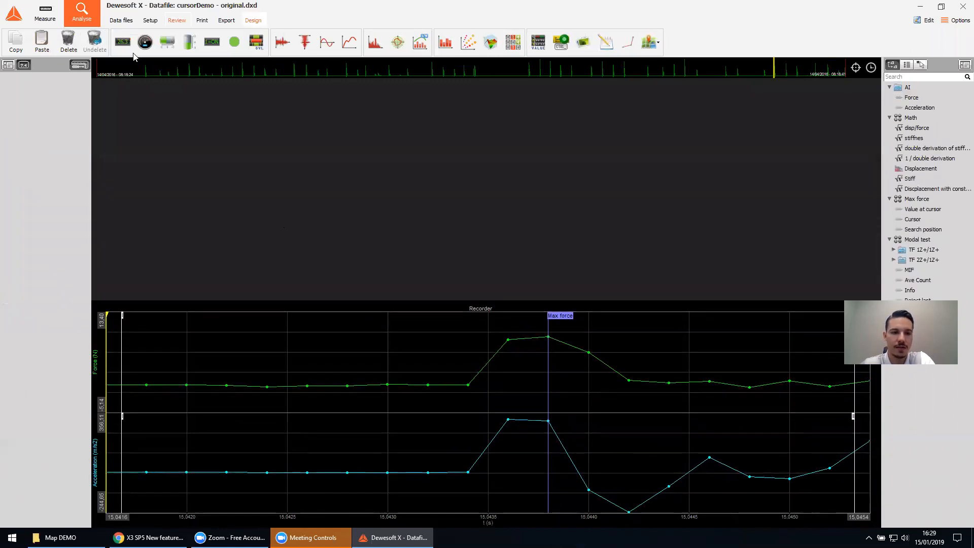
# Step: Add a digital meter above the recorder, enlarge it, assign it the Cursor channel and leave design mode
pyautogui.click(122, 43)
pyautogui.click(132, 110)
pyautogui.moveTo(152, 101); pyautogui.dragTo(191, 141)
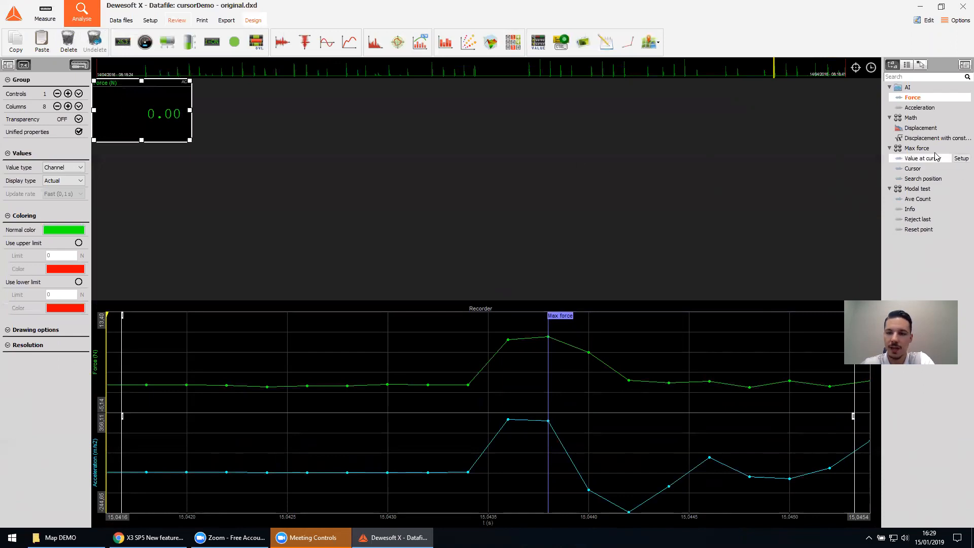
pyautogui.click(913, 169)
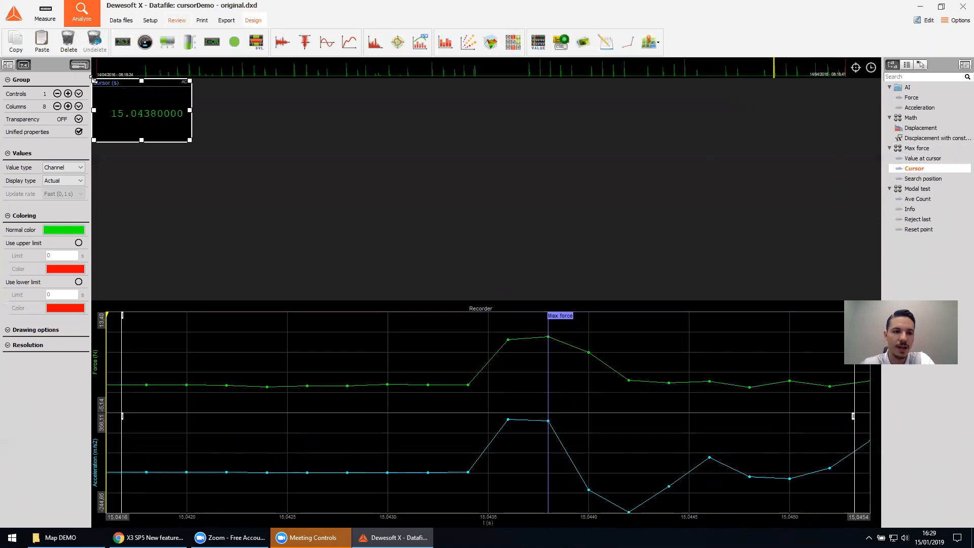
pyautogui.click(81, 65)
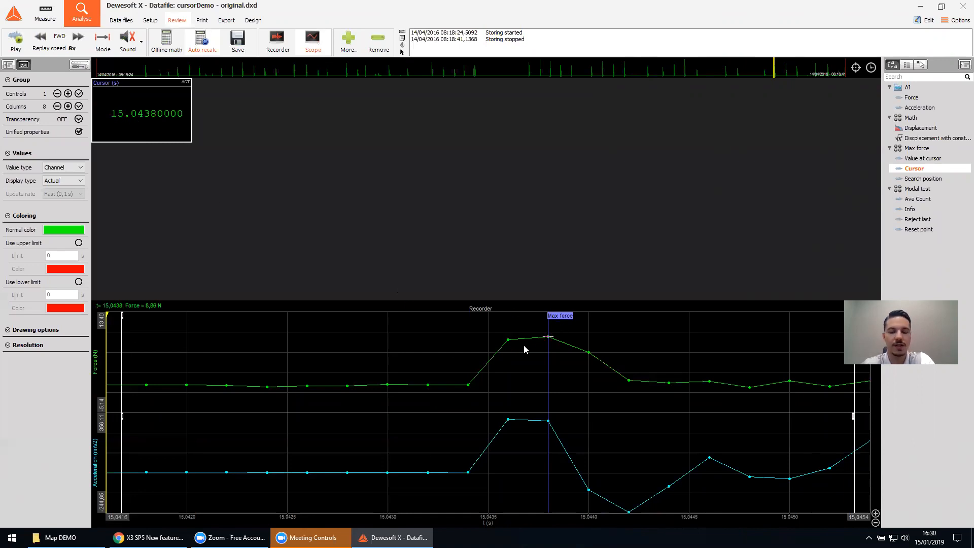
# Step: Check the Cursor meter against other sections of the recording, return to the full range and turn off automatic recalculation
pyautogui.doubleClick(445, 350)
pyautogui.moveTo(354, 354); pyautogui.dragTo(459, 363)
pyautogui.click(403, 355)
pyautogui.moveTo(307, 370); pyautogui.dragTo(488, 381)
pyautogui.click(446, 384)
pyautogui.click(138, 114)
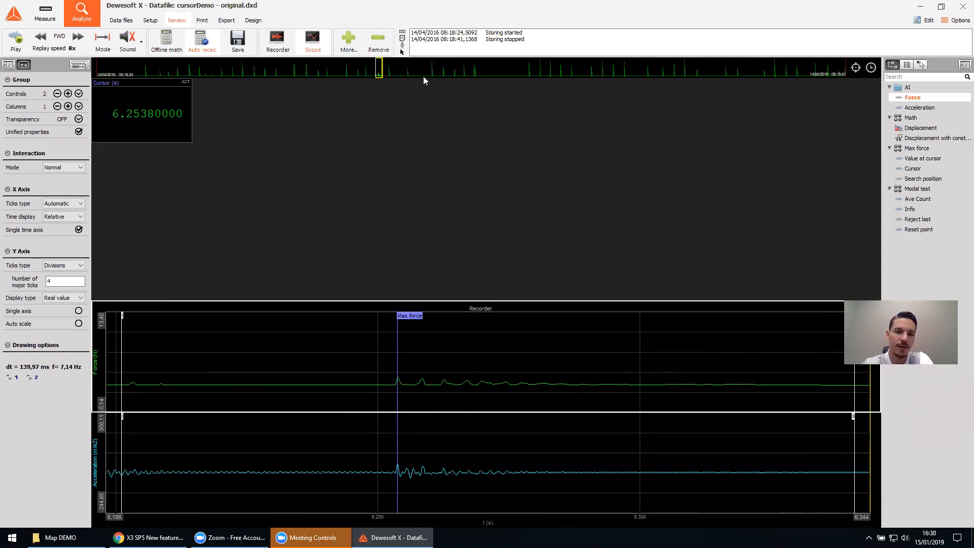
pyautogui.doubleClick(439, 390)
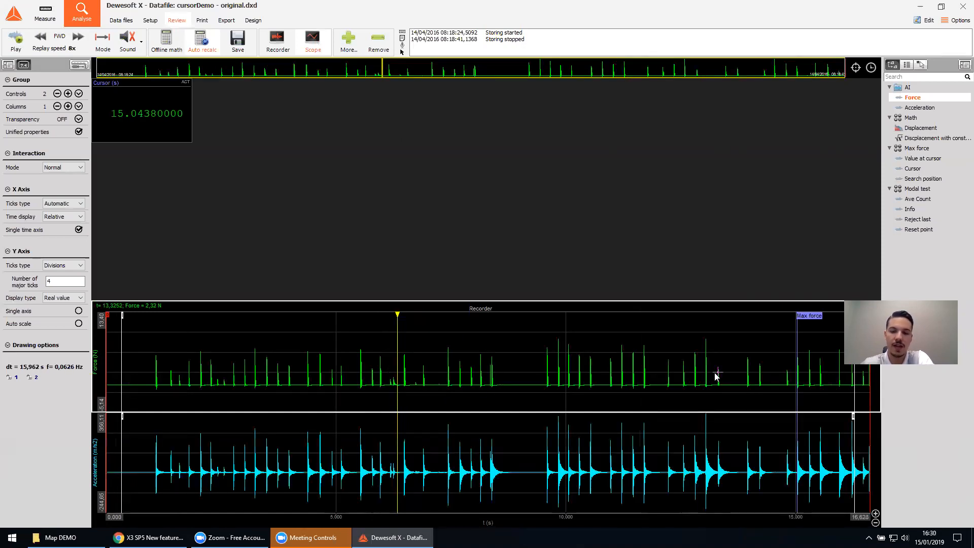
pyautogui.click(203, 42)
# Step: Select Force and Acceleration as input channels in the Max force cursor's setup
pyautogui.click(152, 20)
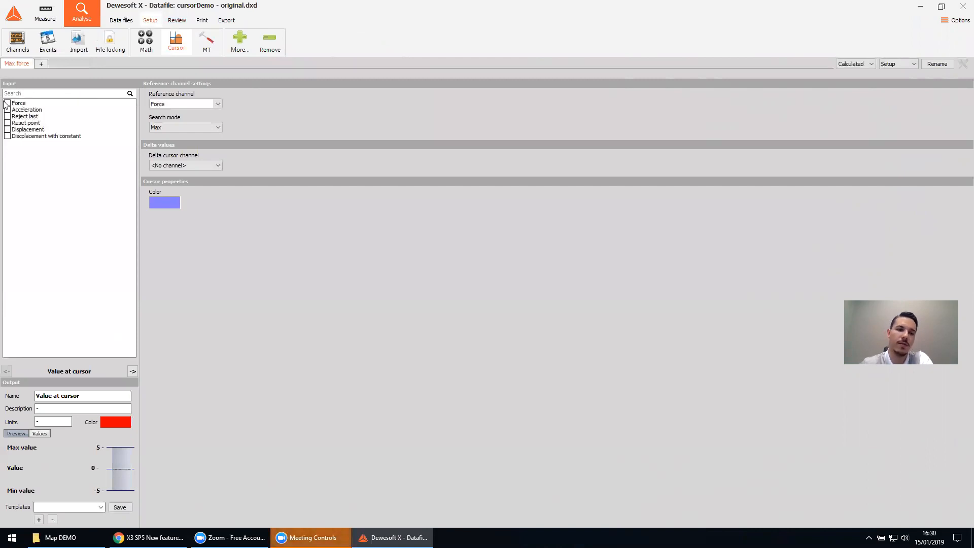
pyautogui.click(7, 104)
pyautogui.click(7, 110)
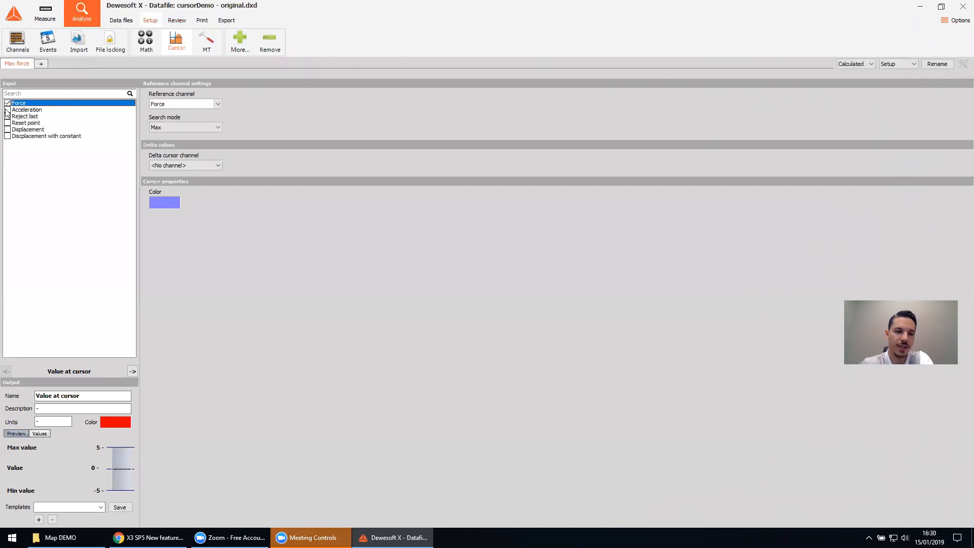
pyautogui.click(18, 113)
pyautogui.click(18, 103)
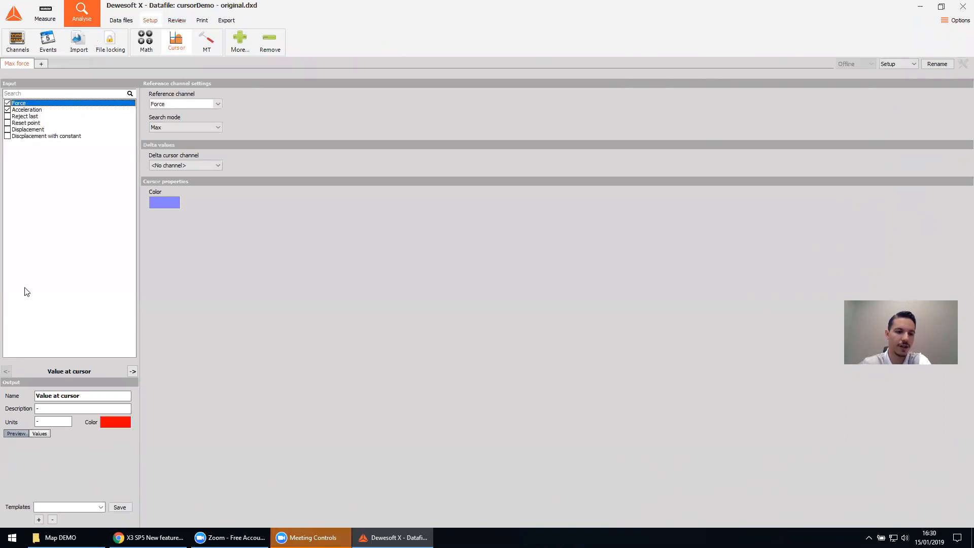
pyautogui.hotkey('ctrl', 'a')
pyautogui.write('Max force')
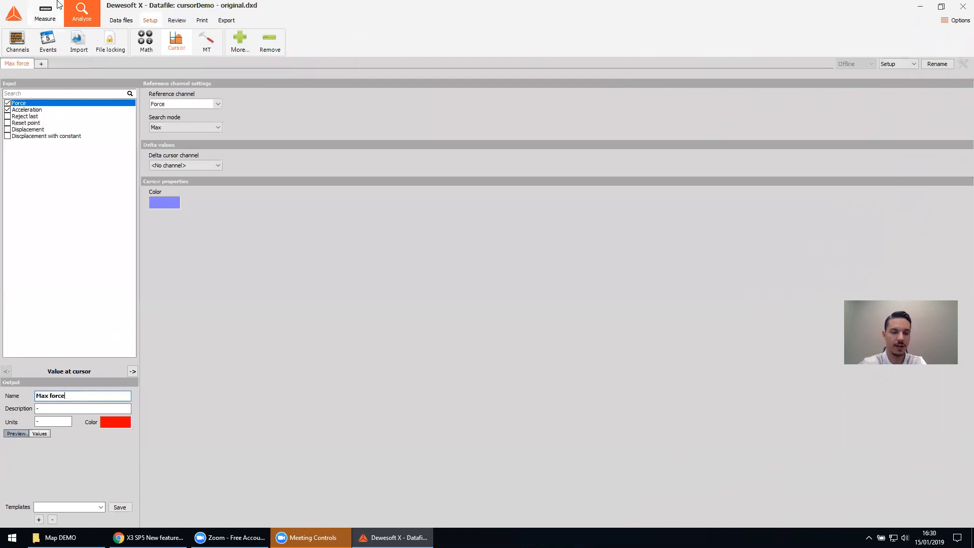
pyautogui.click(30, 110)
pyautogui.moveTo(74, 396); pyautogui.dragTo(215, 398)
pyautogui.press('BackSpace')
pyautogui.press('BackSpace')
pyautogui.write('@Max force')
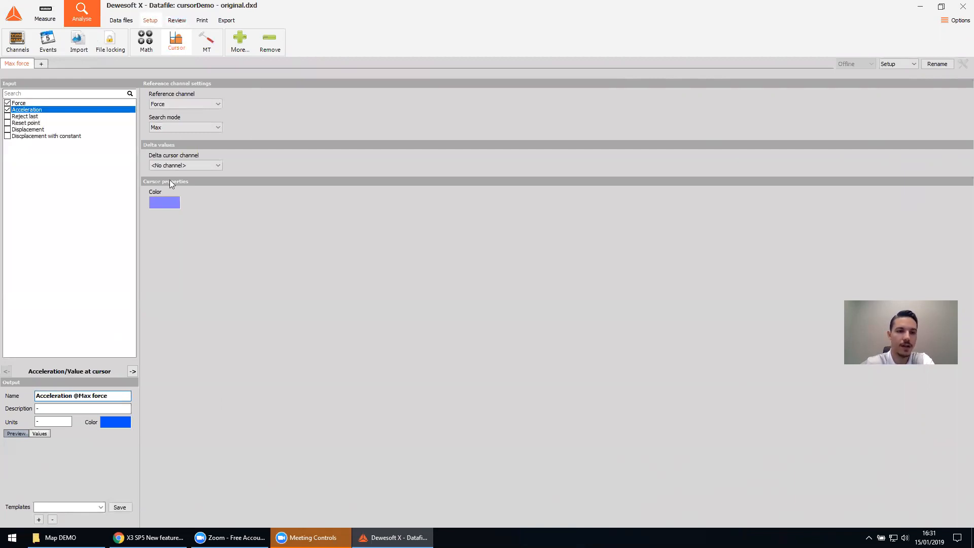
# Step: Set the cursor colour to red and recalculate the data in the review display
pyautogui.click(170, 203)
pyautogui.click(440, 168)
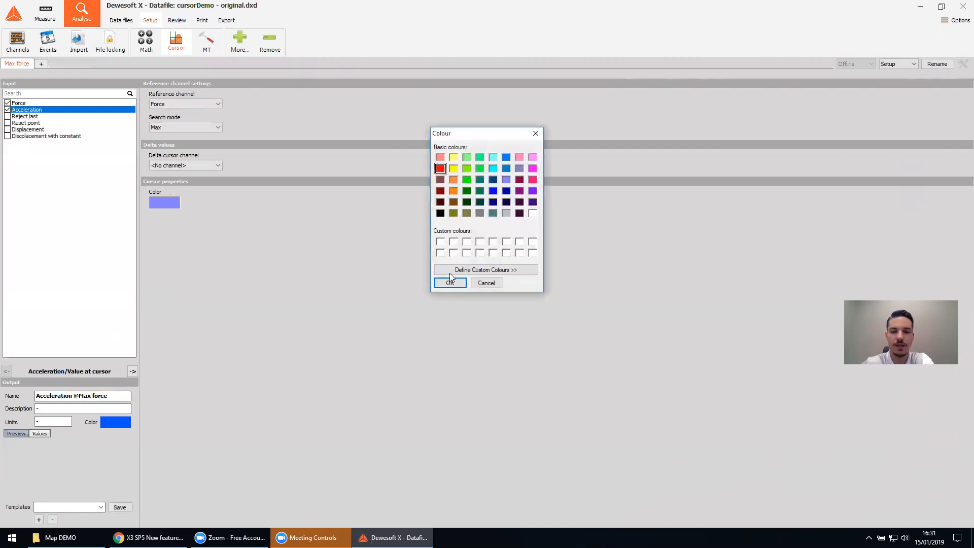
pyautogui.click(454, 283)
pyautogui.click(181, 18)
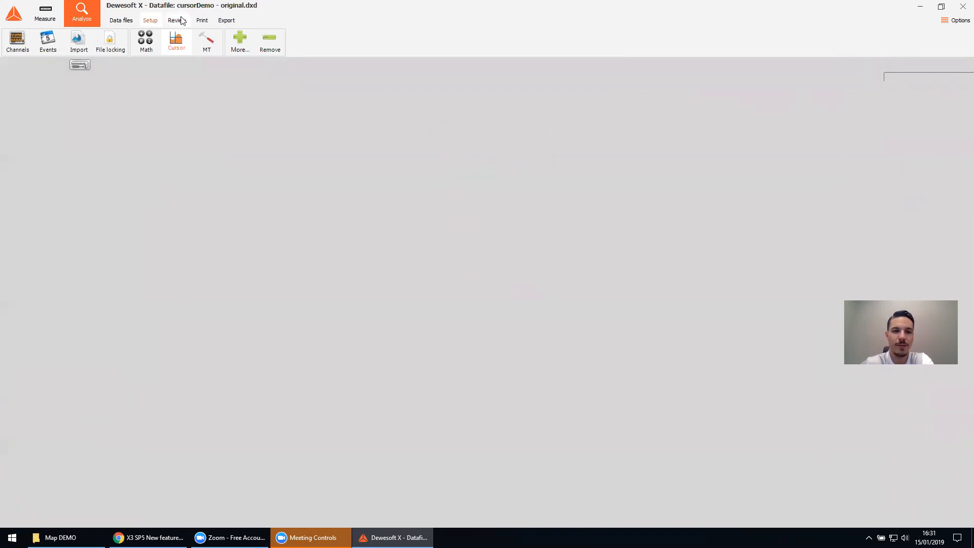
pyautogui.click(172, 45)
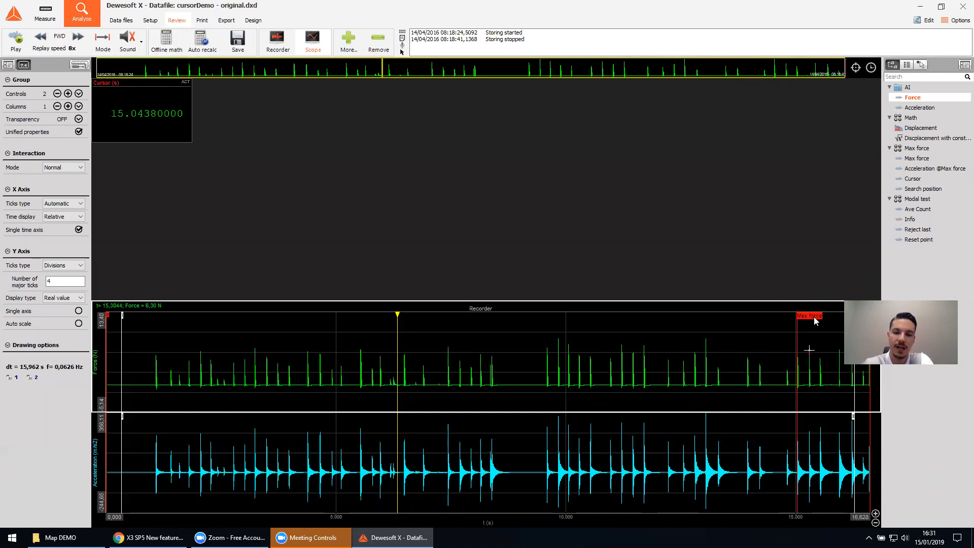
pyautogui.click(159, 136)
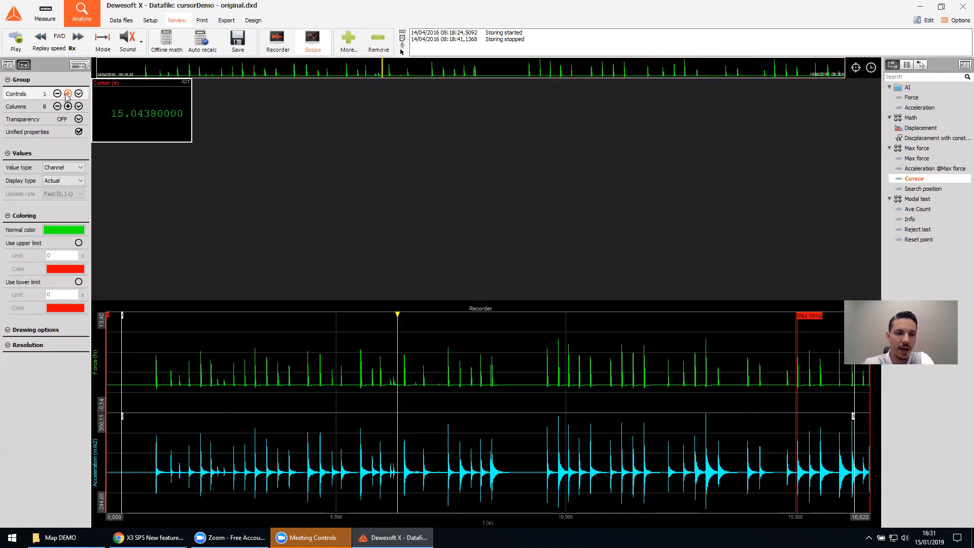
pyautogui.click(68, 93)
pyautogui.click(68, 94)
pyautogui.click(273, 108)
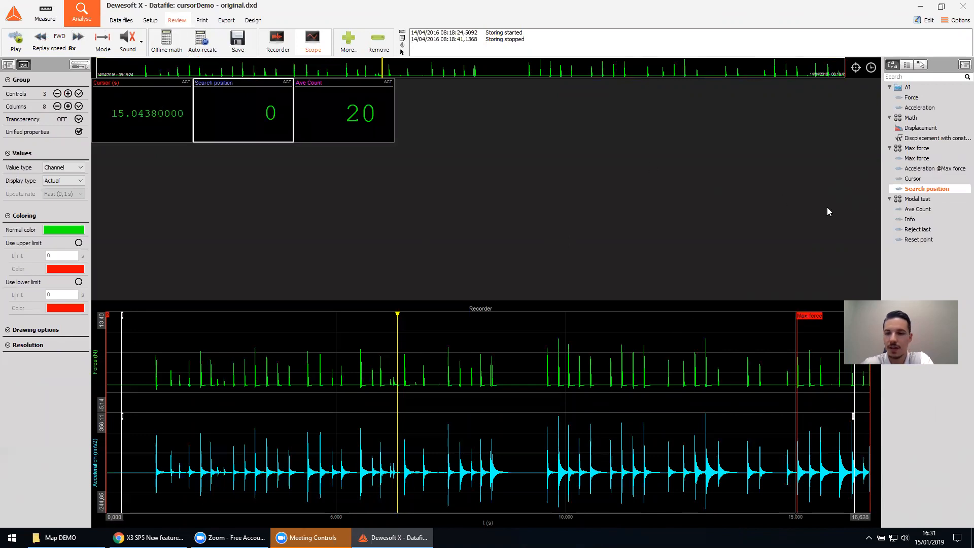
pyautogui.click(918, 158)
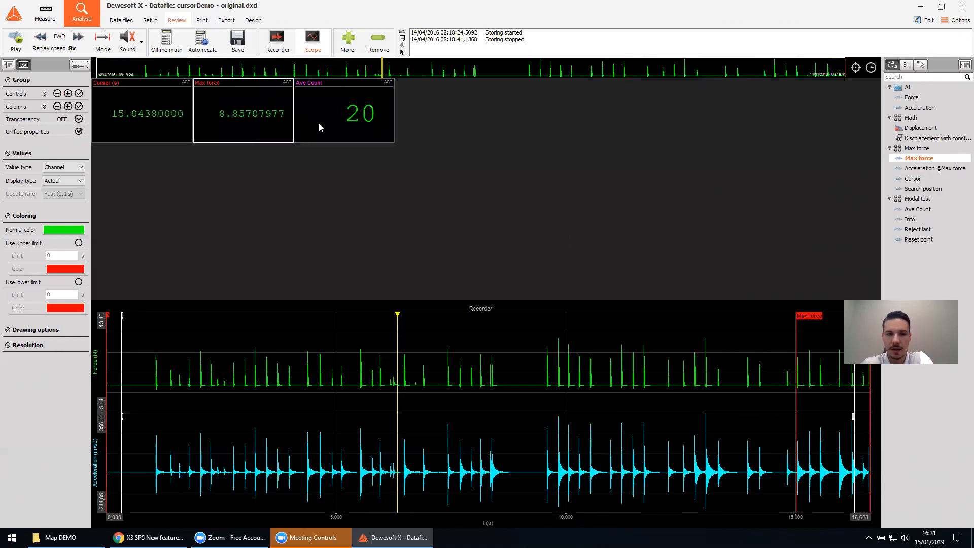
pyautogui.click(354, 123)
pyautogui.click(929, 168)
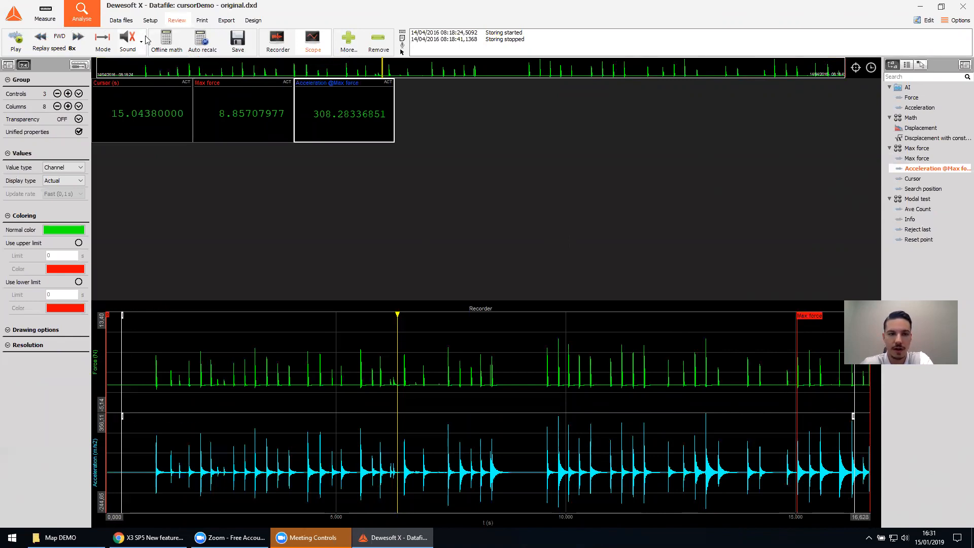
# Step: Compare the meter values with the force and acceleration samples at the Max force cursor, then return to the full recording
pyautogui.moveTo(789, 402); pyautogui.dragTo(813, 409)
pyautogui.moveTo(357, 388); pyautogui.dragTo(388, 389)
pyautogui.click(367, 388)
pyautogui.moveTo(310, 384); pyautogui.dragTo(354, 389)
pyautogui.click(348, 388)
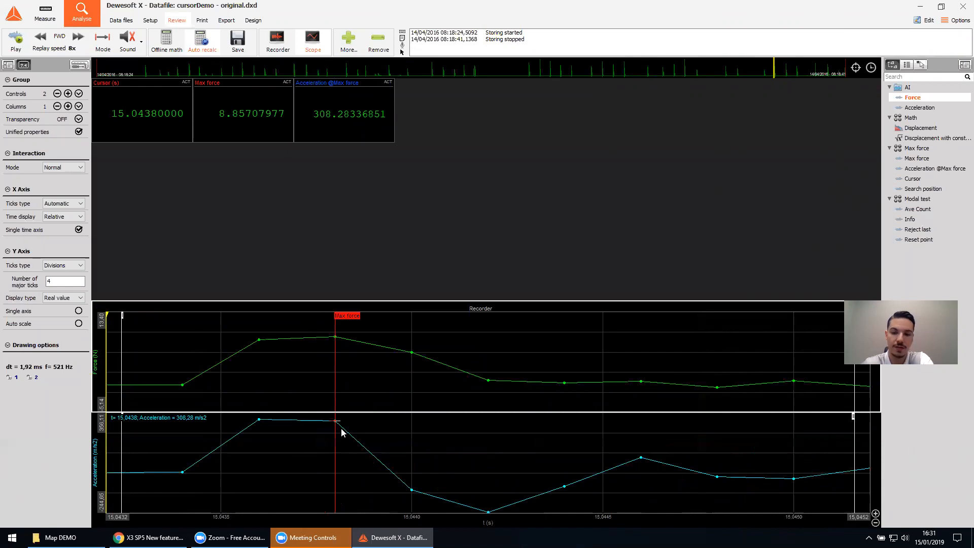
pyautogui.rightClick(567, 388)
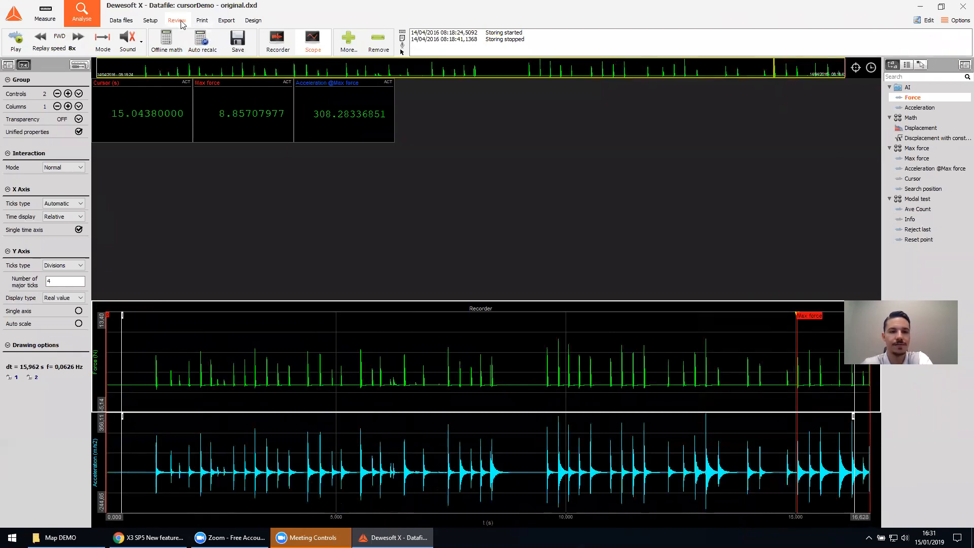
# Step: Return to the Cursor setup and review the search modes available for the Max force cursor
pyautogui.click(161, 21)
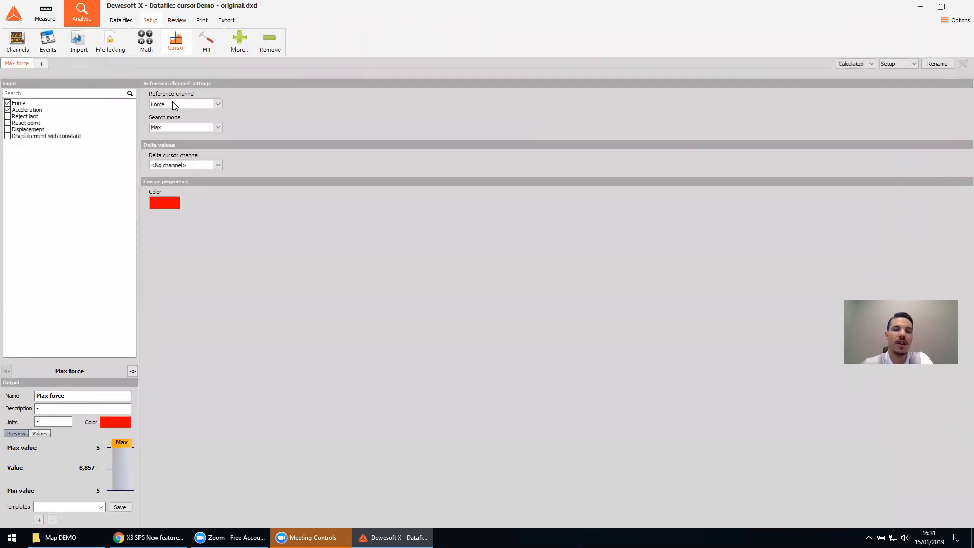
pyautogui.click(203, 131)
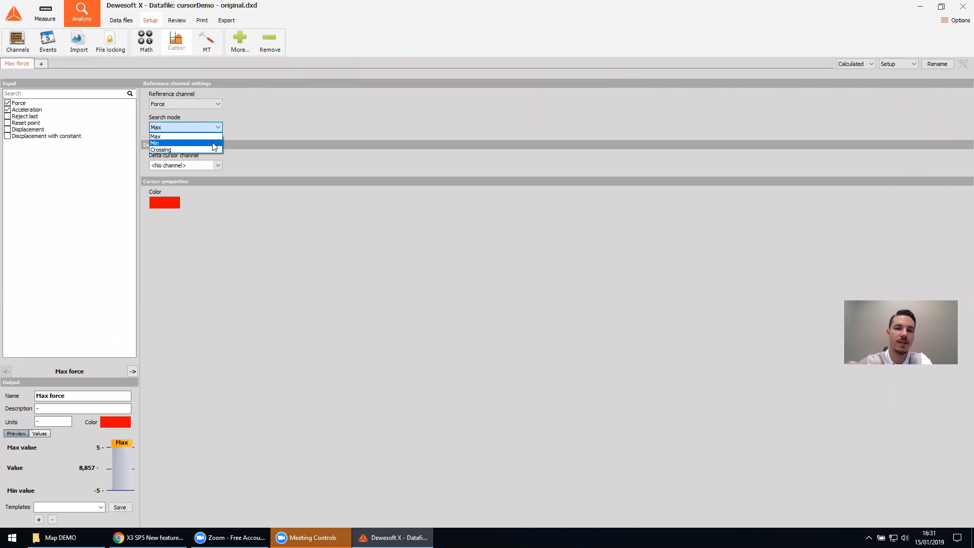
pyautogui.click(211, 127)
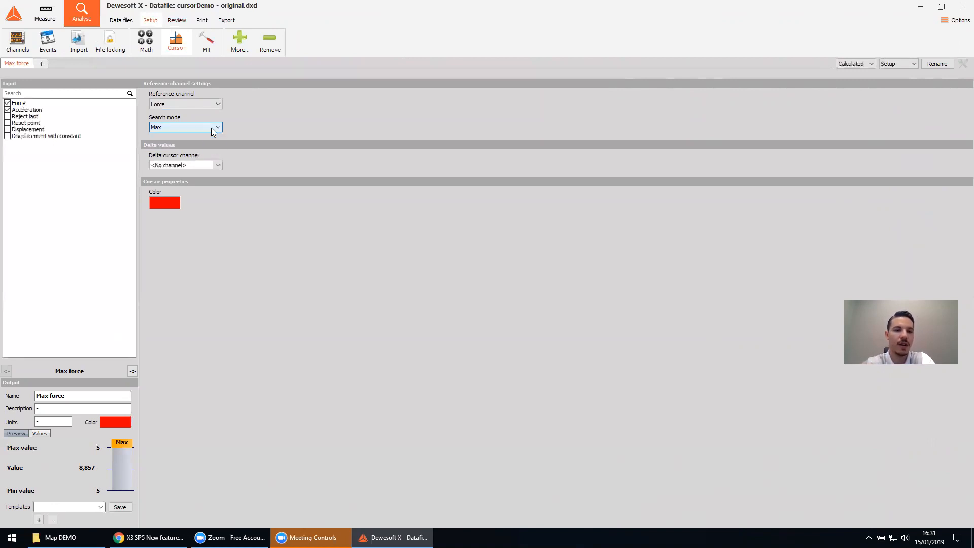
# Step: Add a second cursor module, rename it Force cross and copy that name for reuse
pyautogui.click(42, 63)
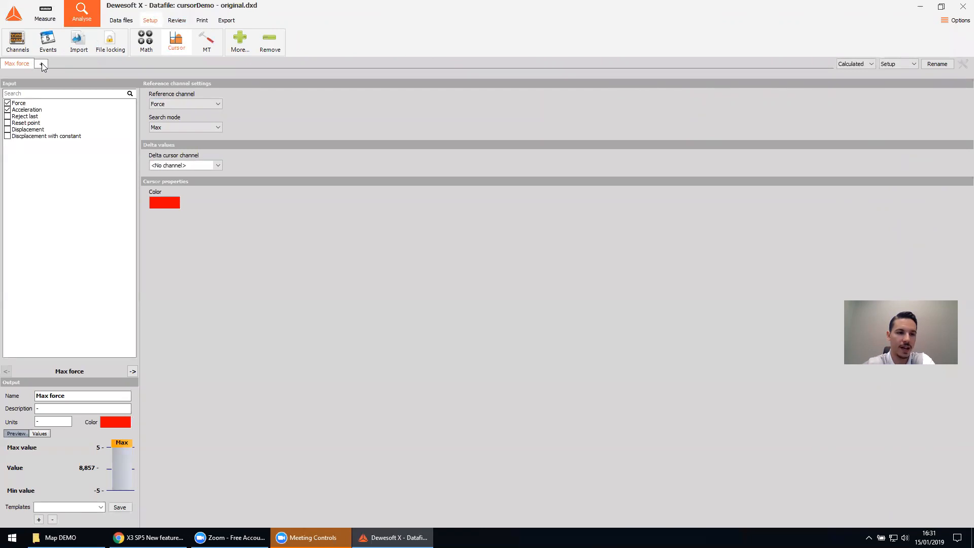
pyautogui.click(7, 103)
pyautogui.click(936, 64)
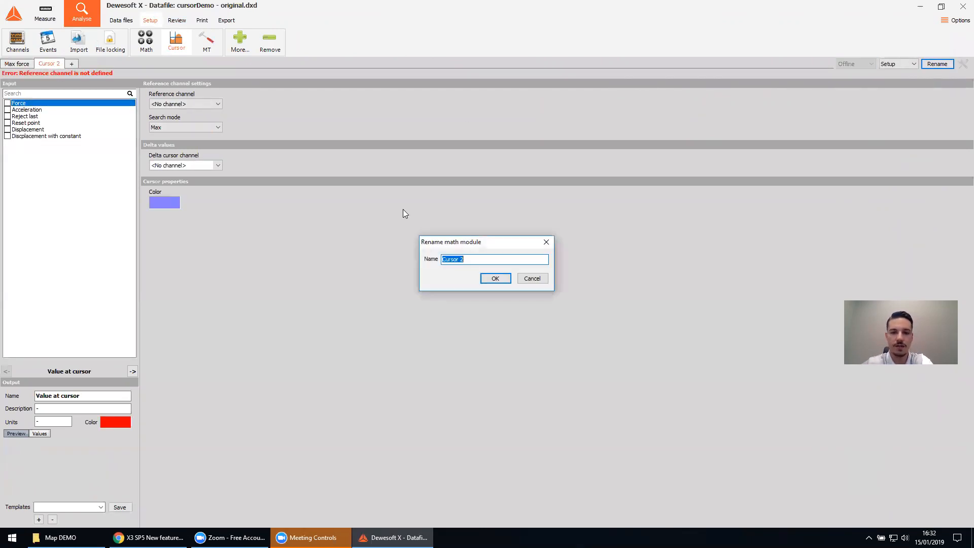
pyautogui.write('Force cross')
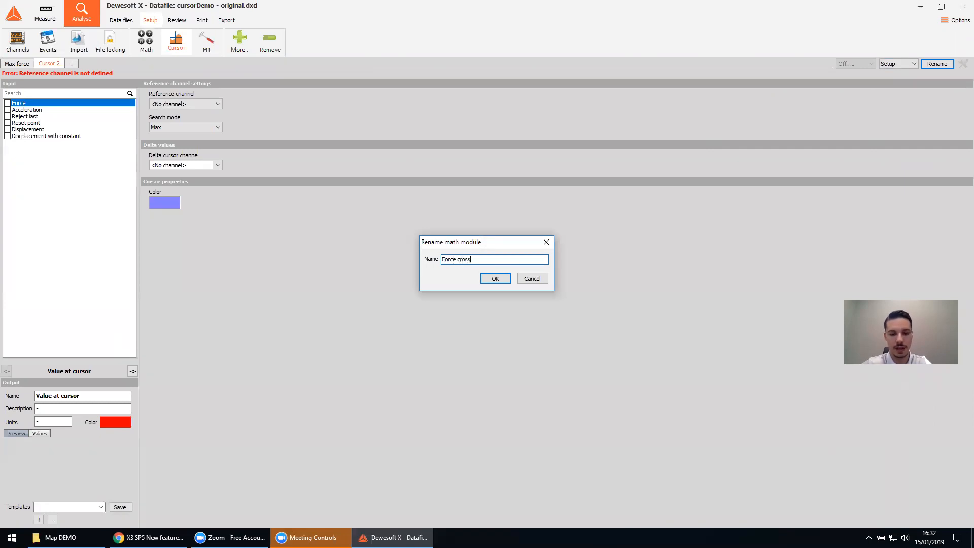
pyautogui.hotkey('ctrl', 'a')
pyautogui.hotkey('ctrl', 'c')
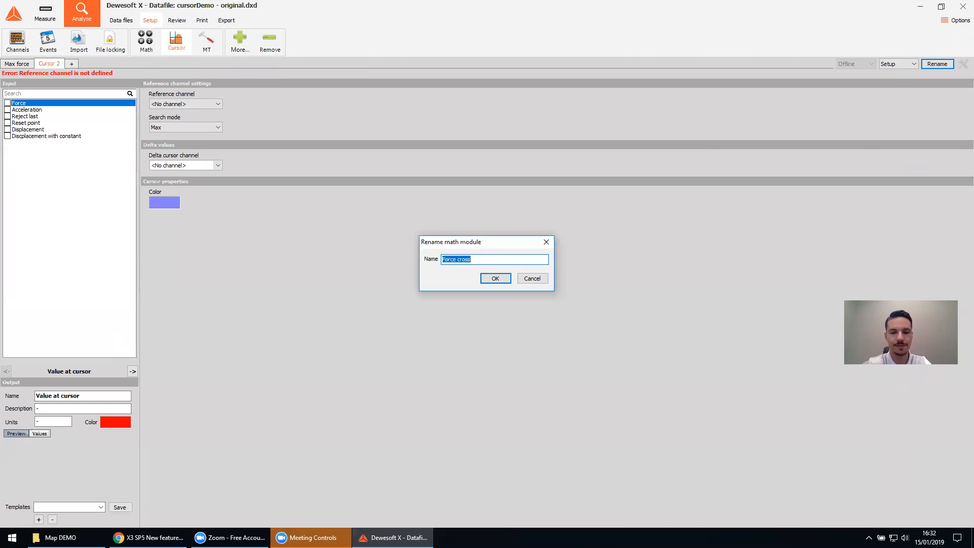
pyautogui.click(491, 277)
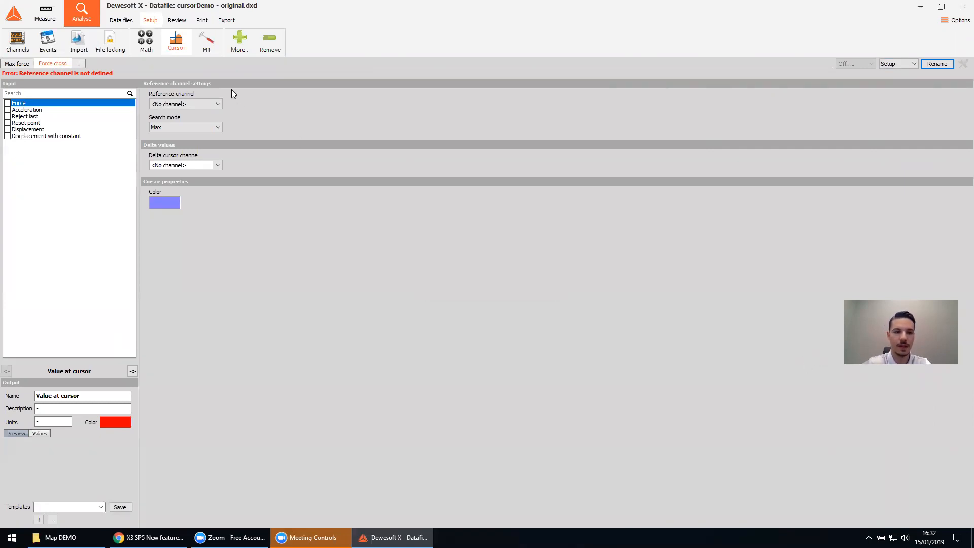
# Step: Set the Force cross cursor's reference channel to Force and its search mode to Crossing with a level of 6
pyautogui.click(193, 103)
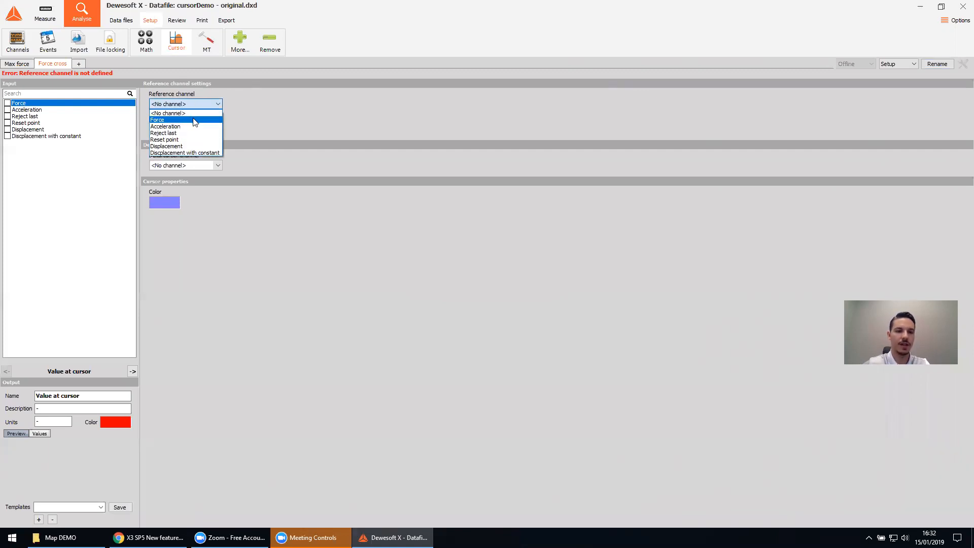
pyautogui.click(194, 119)
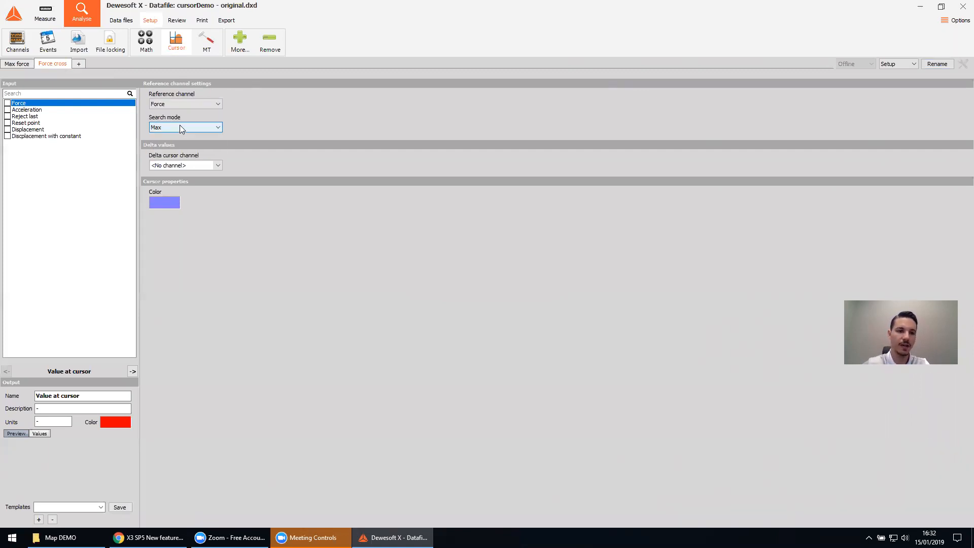
pyautogui.click(190, 127)
pyautogui.click(185, 150)
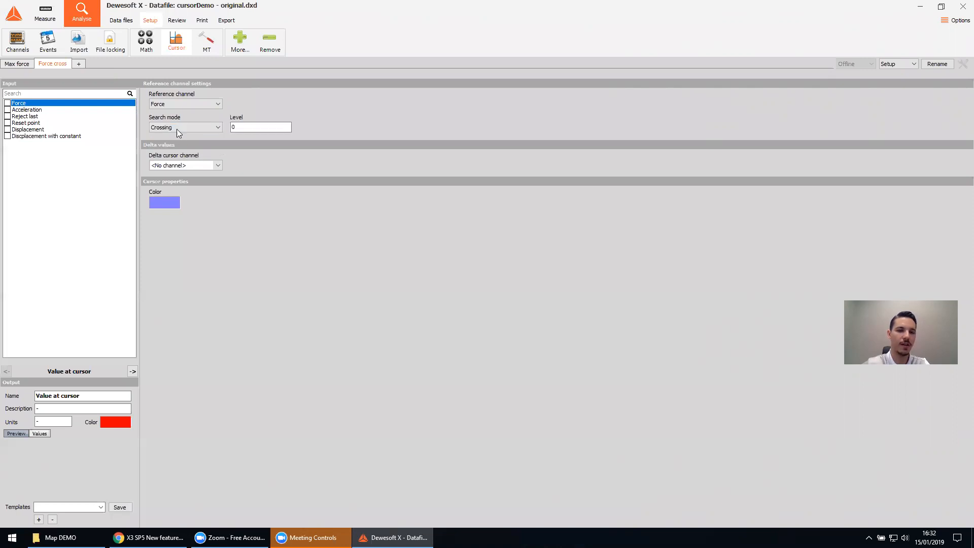
pyautogui.press('Tab')
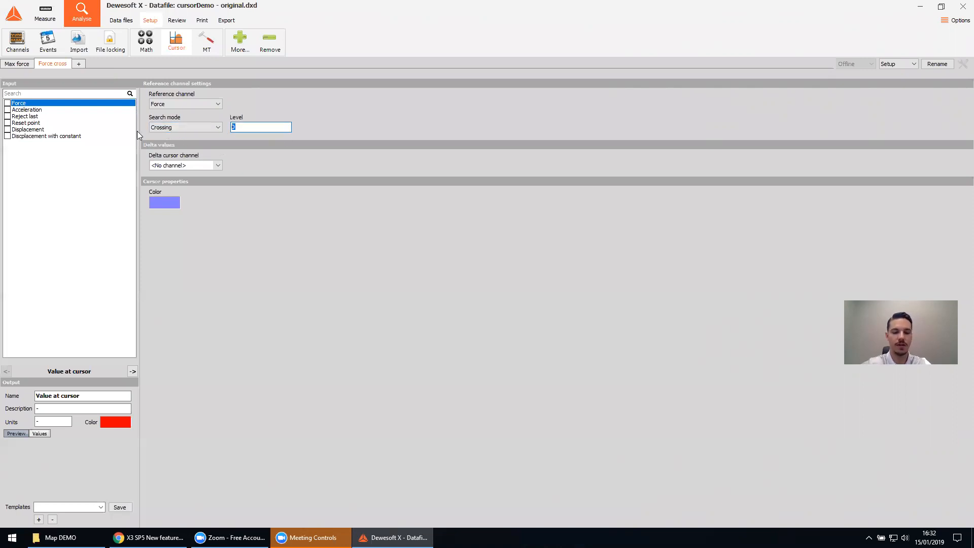
pyautogui.write('6')
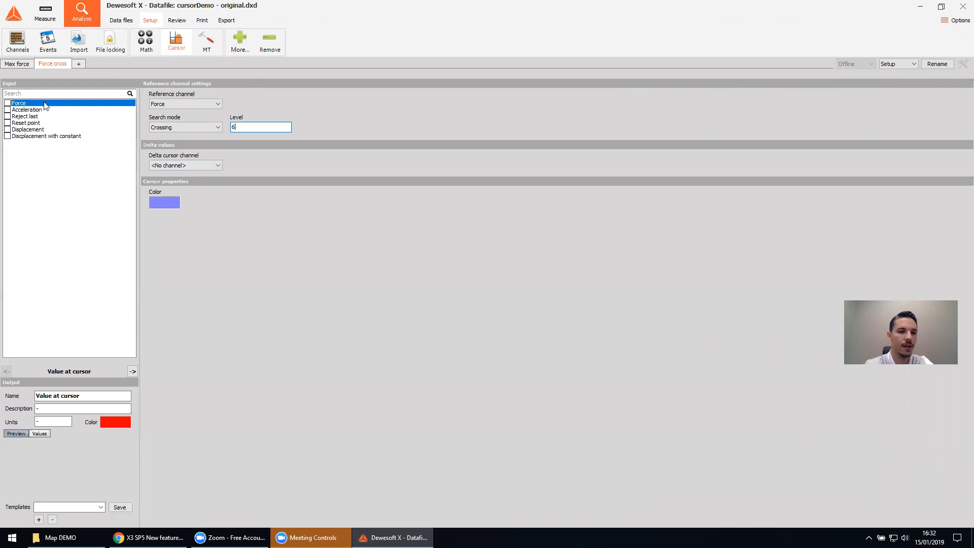
pyautogui.click(8, 104)
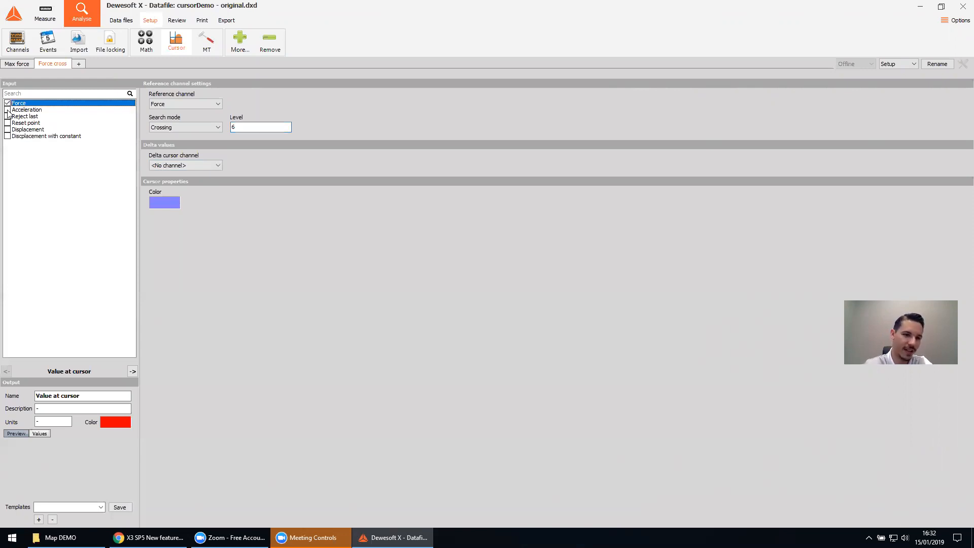
pyautogui.click(7, 110)
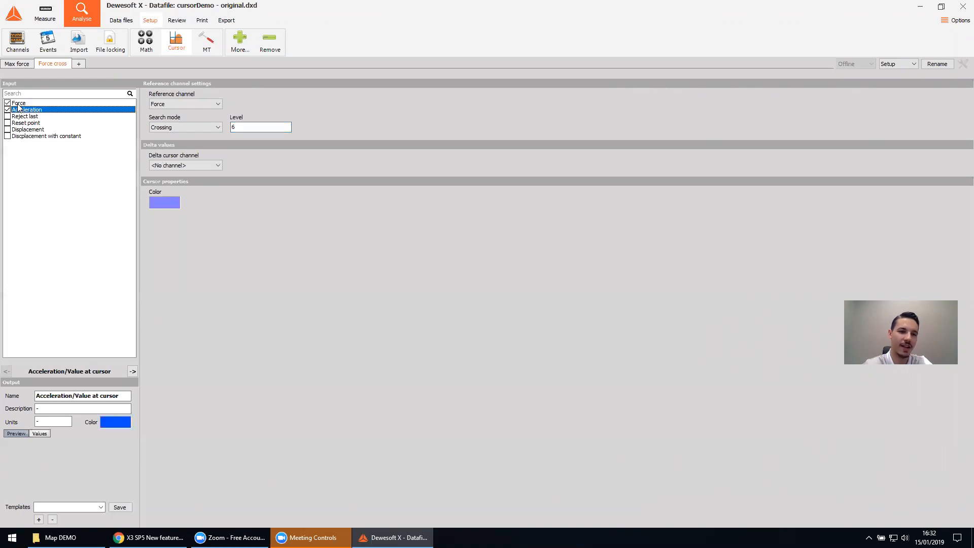
pyautogui.click(20, 104)
pyautogui.moveTo(98, 397); pyautogui.dragTo(2, 397)
pyautogui.hotkey('ctrl', 'v')
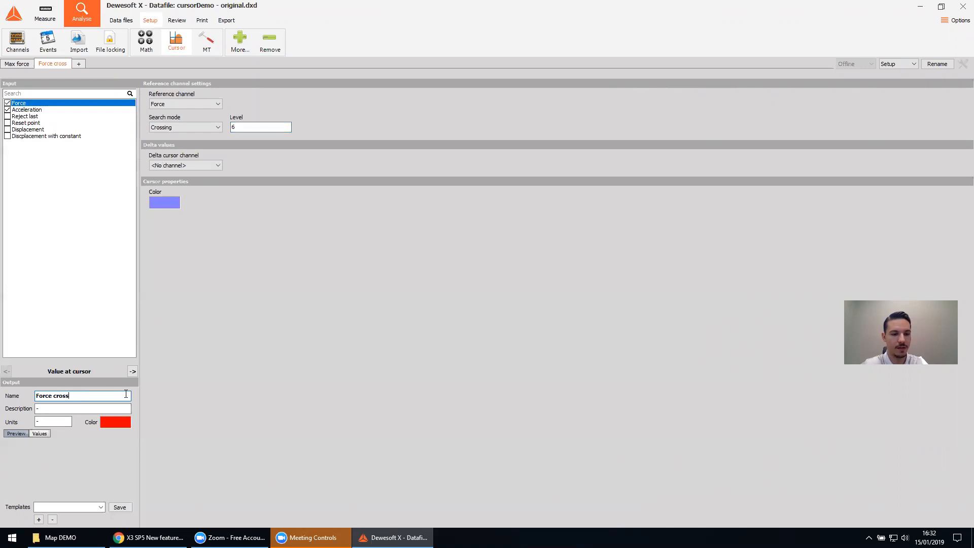
pyautogui.click(28, 111)
pyautogui.moveTo(74, 396); pyautogui.dragTo(120, 395)
pyautogui.press('BackSpace')
pyautogui.hotkey('ctrl', 'v')
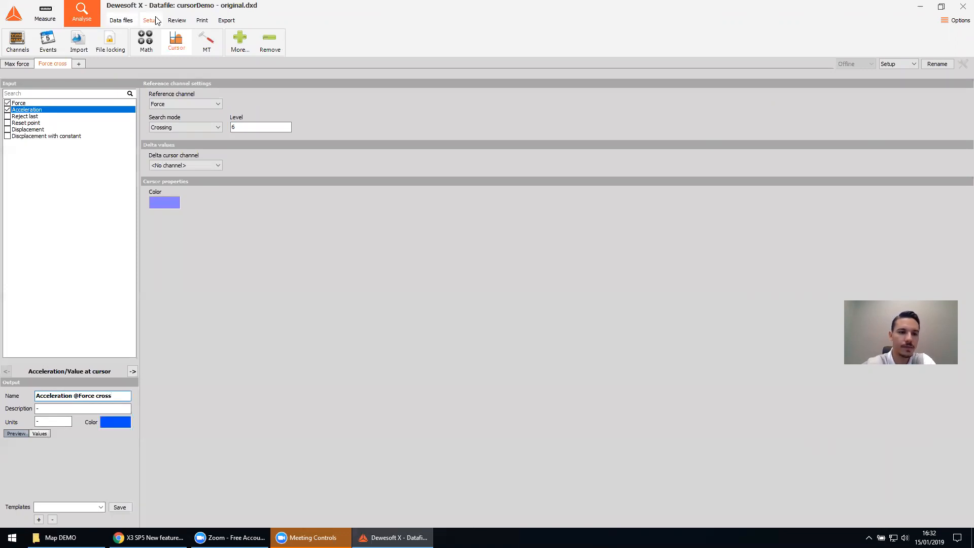
# Step: Add a group of three digital meters below the existing Max force meters in the review display
pyautogui.click(177, 21)
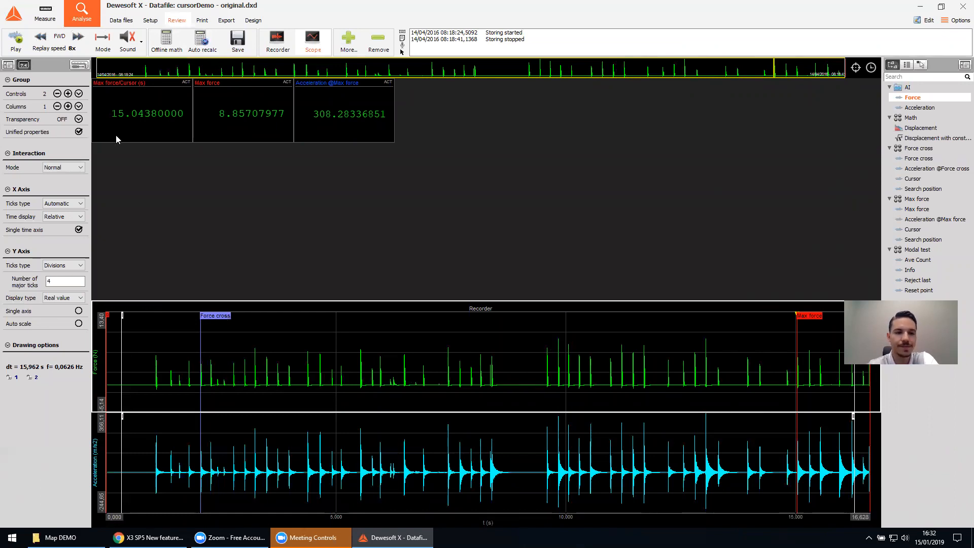
pyautogui.click(253, 20)
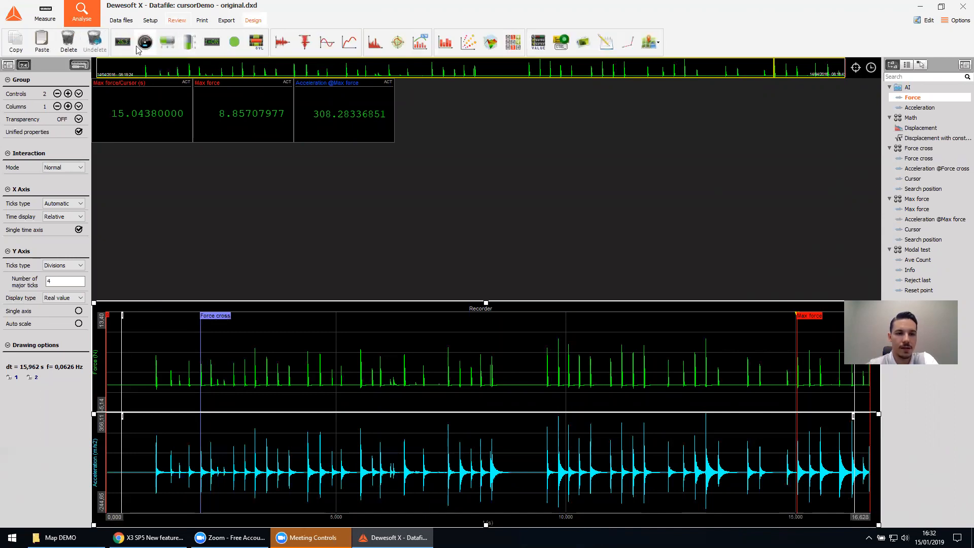
pyautogui.moveTo(123, 41); pyautogui.dragTo(191, 199)
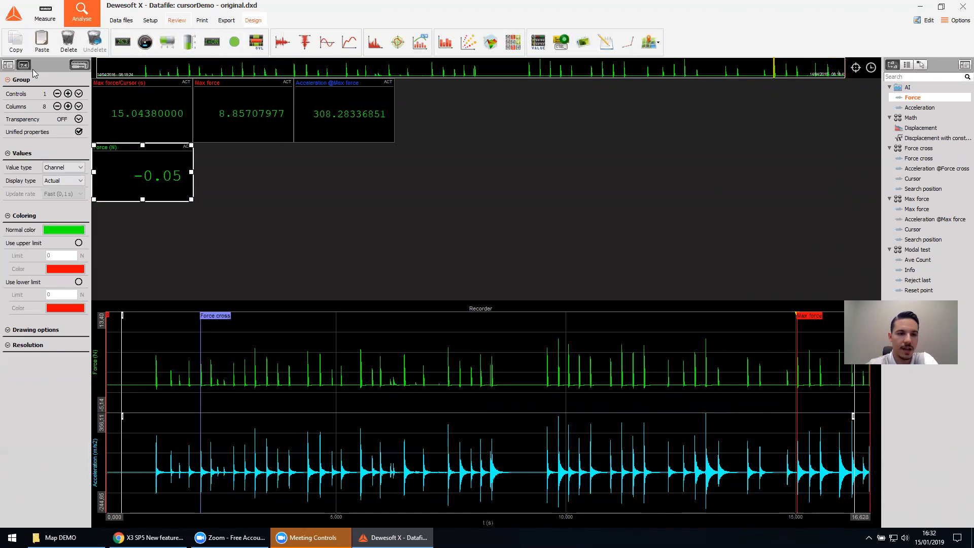
pyautogui.click(68, 94)
pyautogui.click(68, 93)
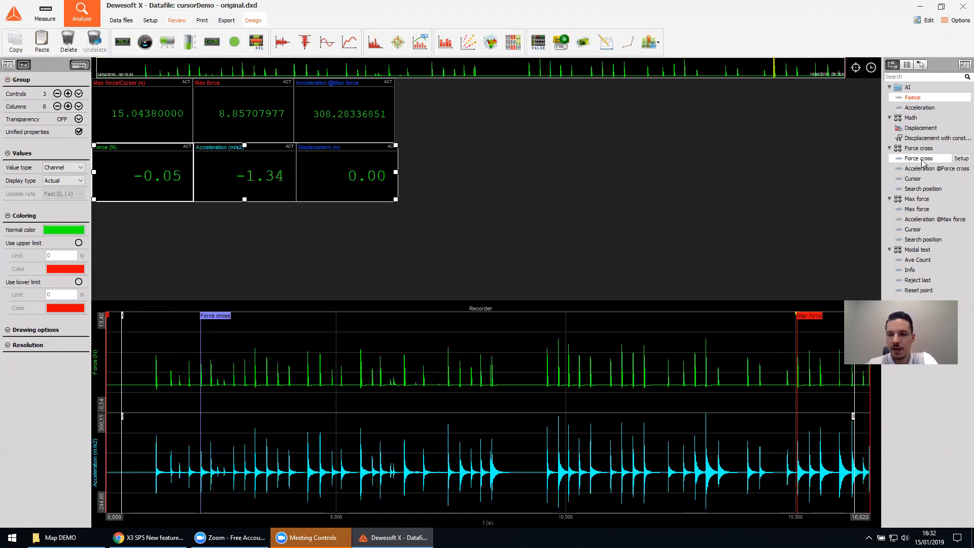
pyautogui.moveTo(912, 178); pyautogui.dragTo(169, 174)
pyautogui.click(259, 173)
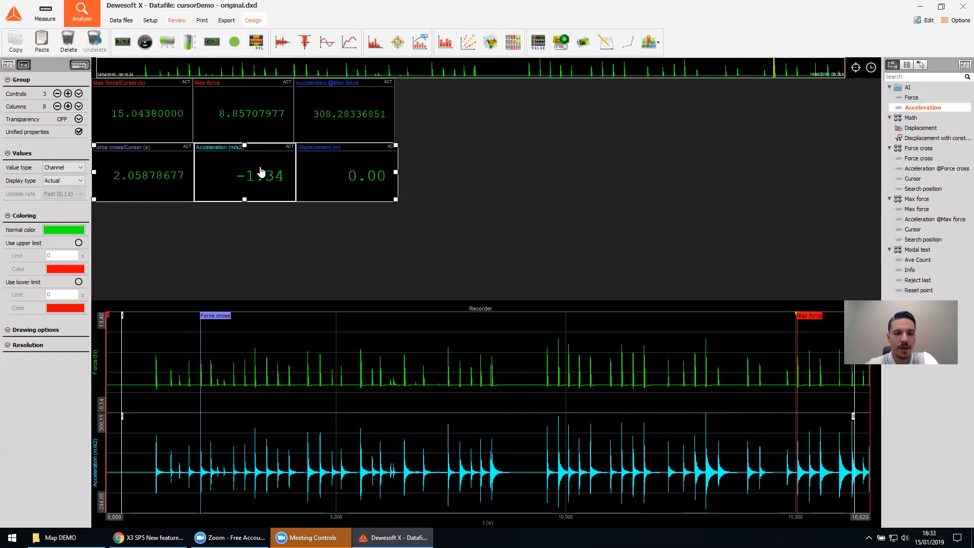
pyautogui.click(920, 159)
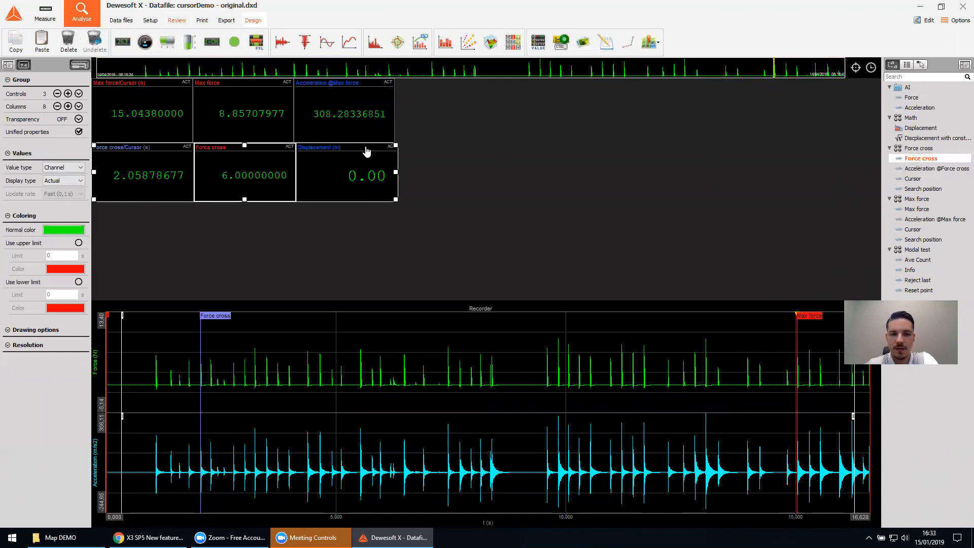
pyautogui.click(350, 168)
pyautogui.click(933, 168)
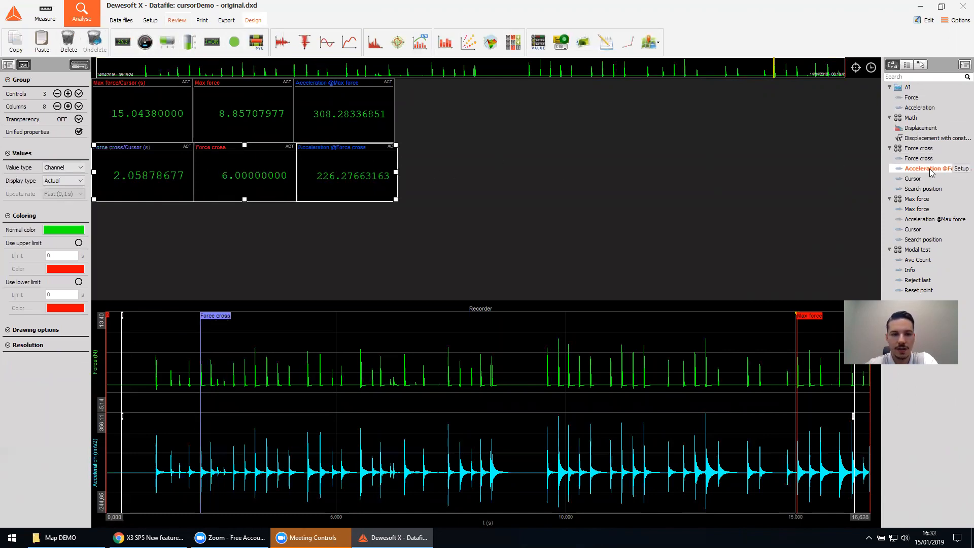
# Step: Narrow the recorder to the force peak at the Force cross cursor, about 2.0582 to 2.0604 s, and recalculate the data
pyautogui.click(80, 66)
pyautogui.moveTo(193, 361); pyautogui.dragTo(218, 360)
pyautogui.click(212, 358)
pyautogui.moveTo(338, 378); pyautogui.dragTo(399, 382)
pyautogui.click(389, 384)
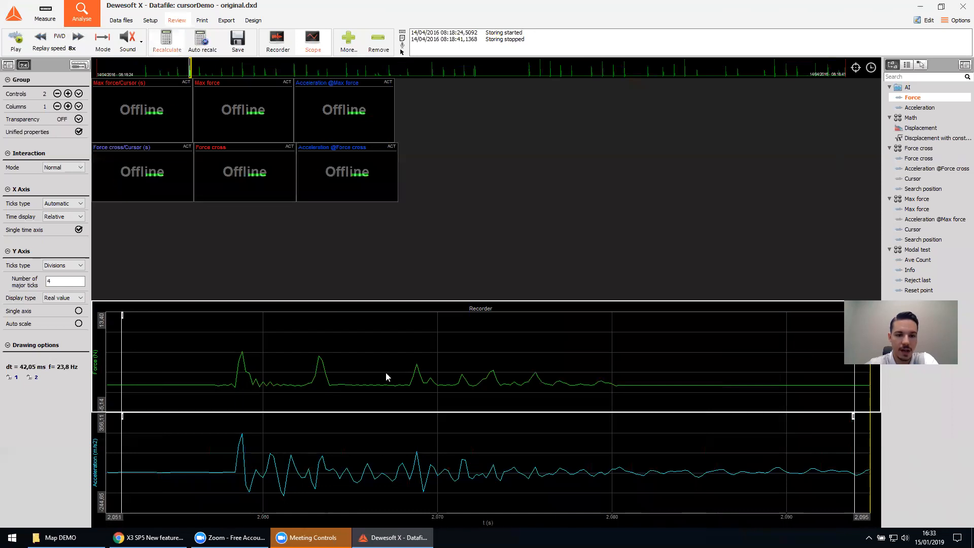
pyautogui.moveTo(238, 368); pyautogui.dragTo(272, 370)
pyautogui.click(264, 367)
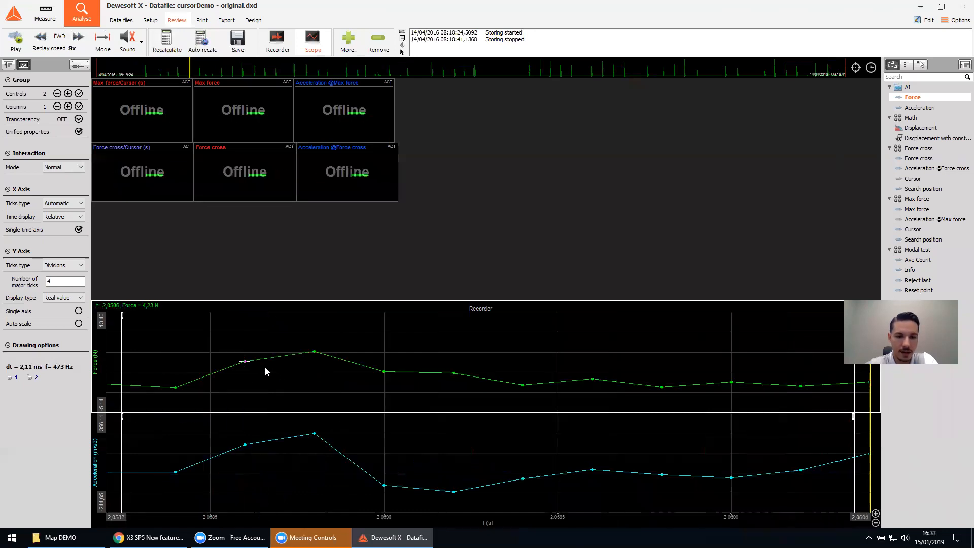
pyautogui.click(167, 41)
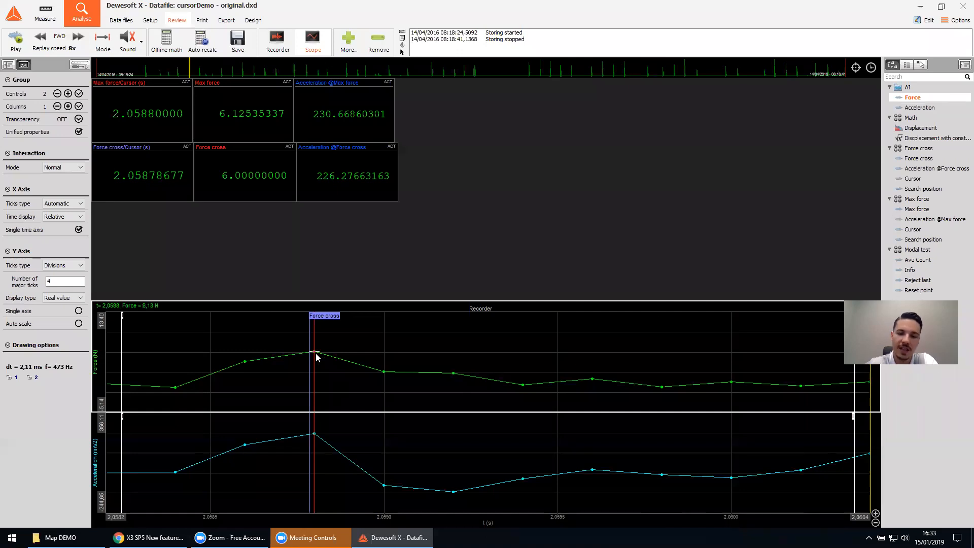
# Step: Set the Force cross cursor's crossing level to 4,5 and check its force and acceleration meters against the recorder curves
pyautogui.click(855, 68)
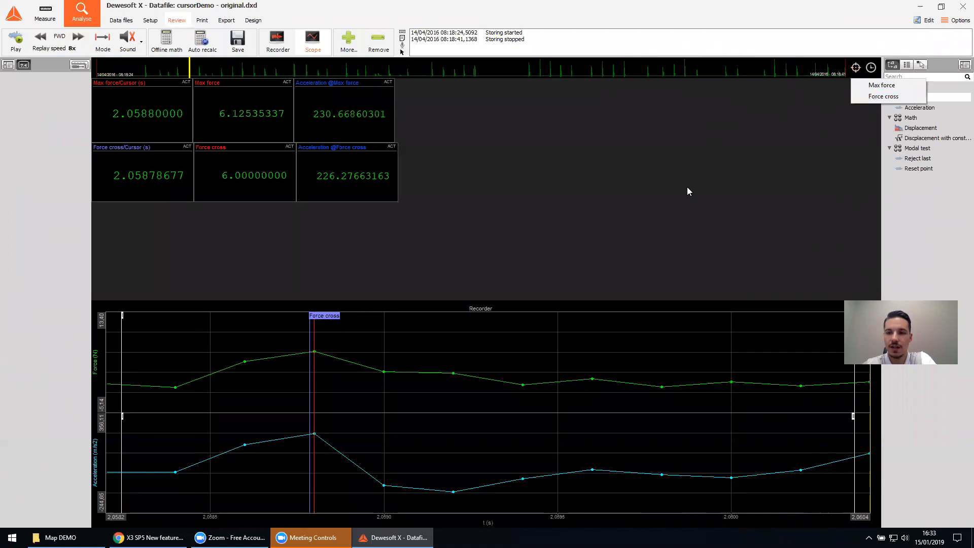
pyautogui.click(883, 97)
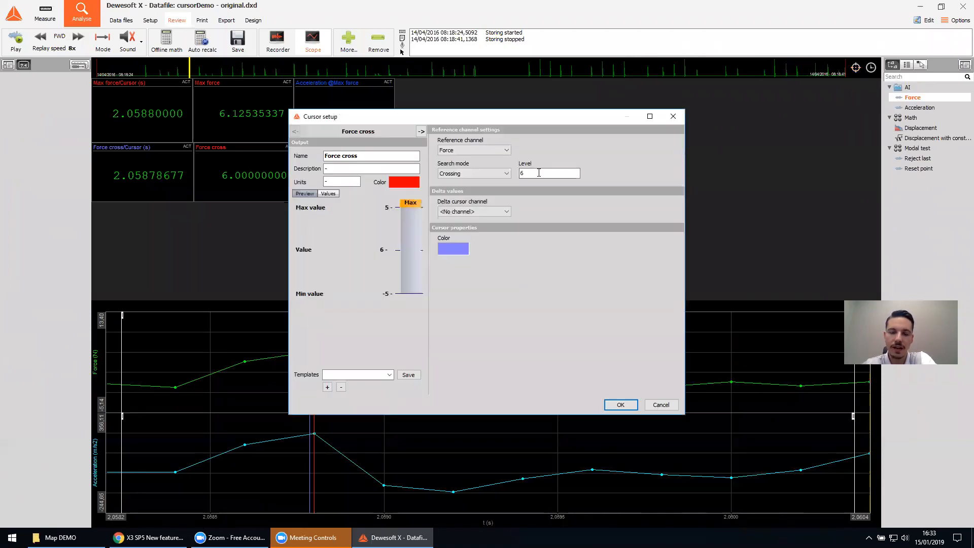
pyautogui.moveTo(561, 172); pyautogui.dragTo(432, 172)
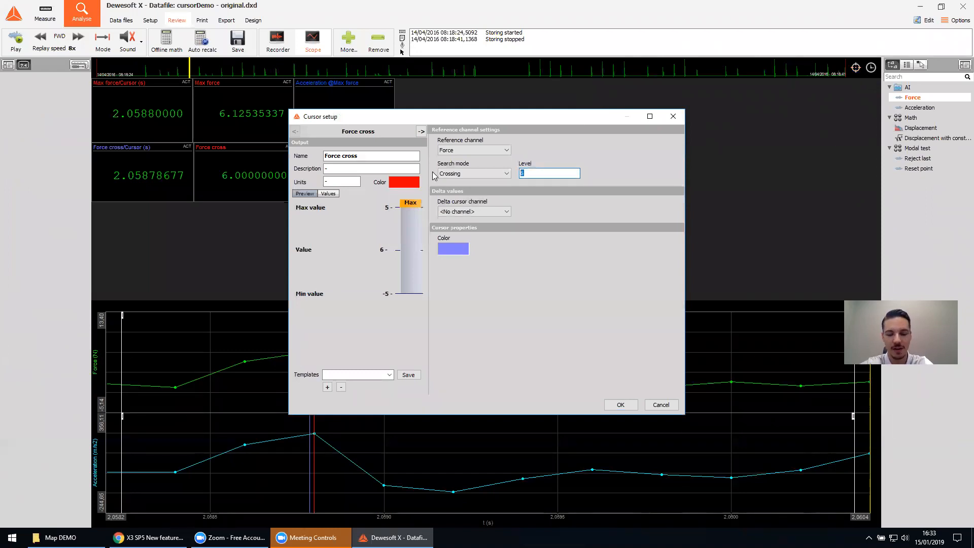
pyautogui.write('4.')
pyautogui.press('BackSpace')
pyautogui.write(',5')
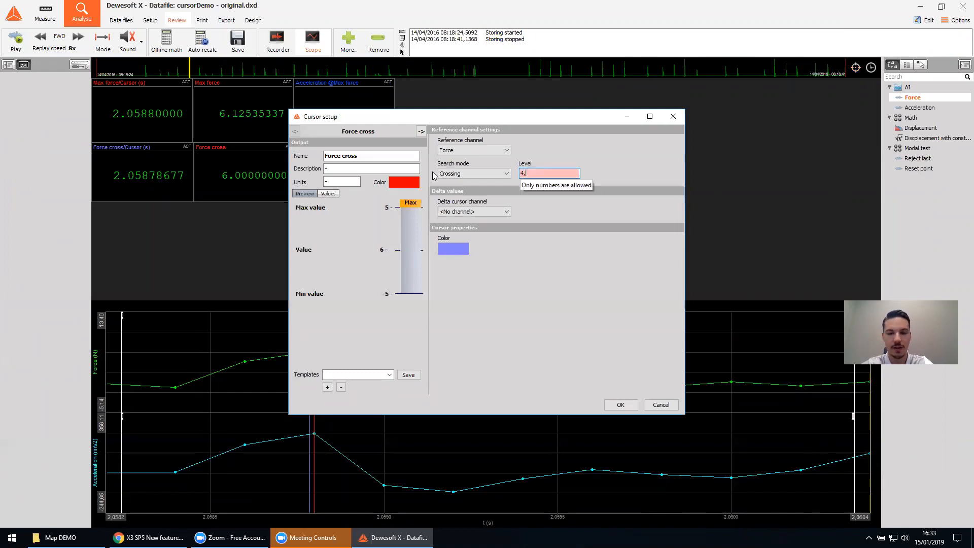
pyautogui.click(615, 406)
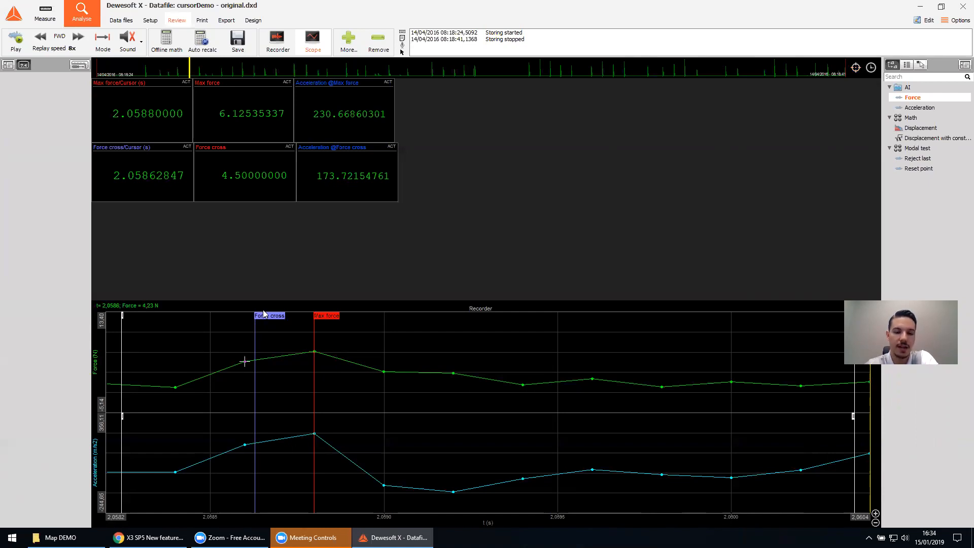
pyautogui.click(258, 175)
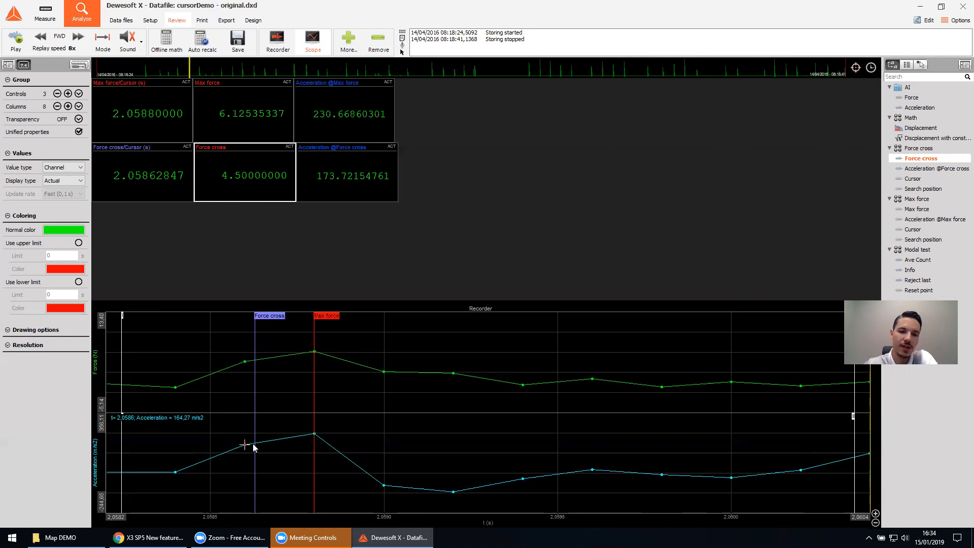
pyautogui.click(321, 191)
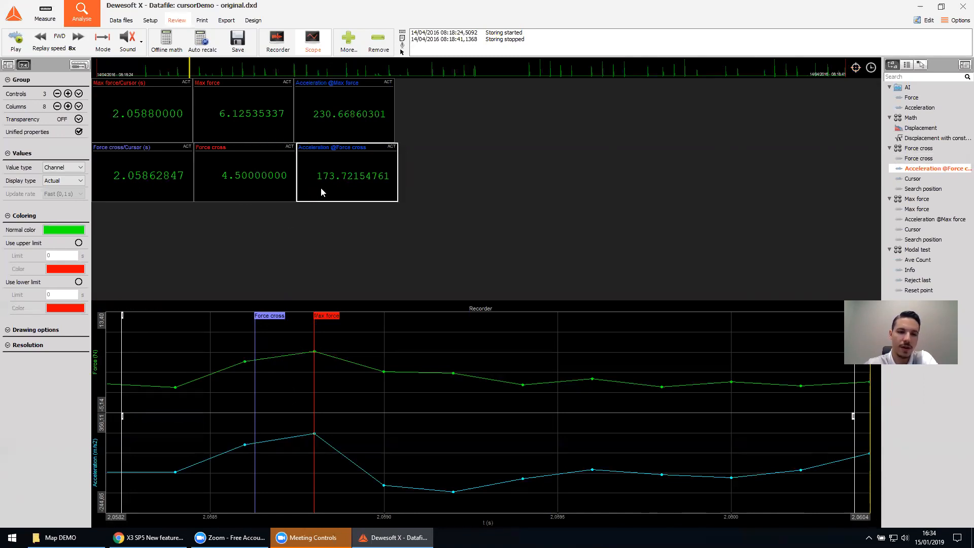
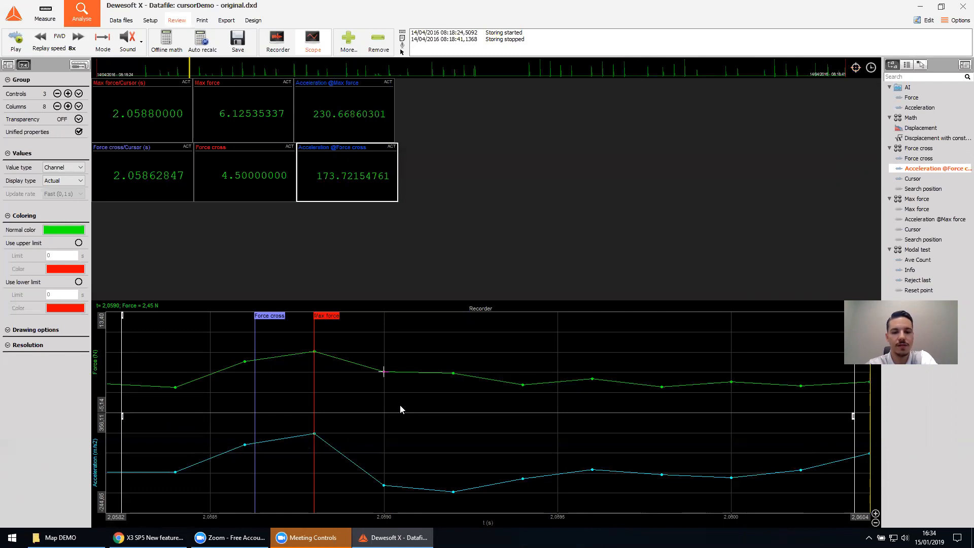
# Step: Return the recorder to its full time range and add an input control for Force cross Search position beside the Force cross meters
pyautogui.rightClick(400, 405)
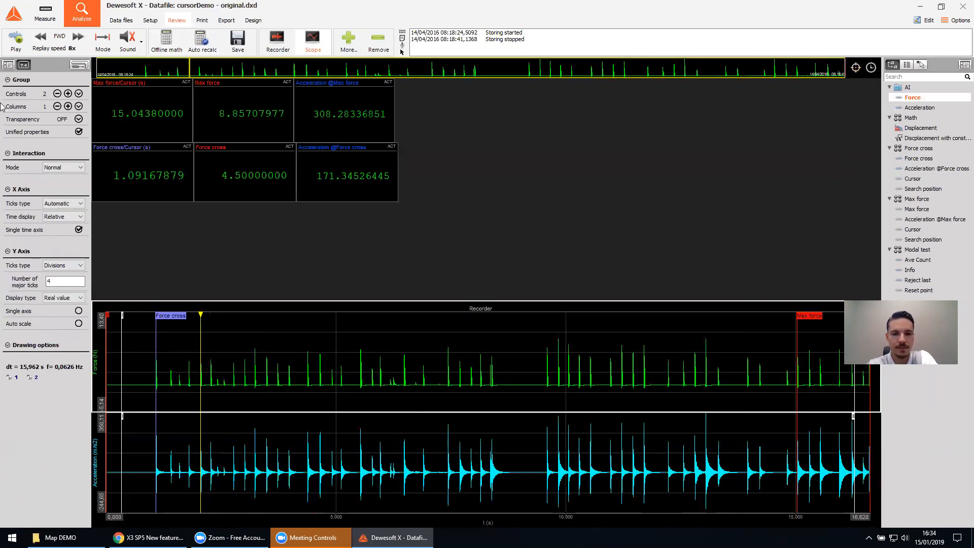
pyautogui.click(82, 64)
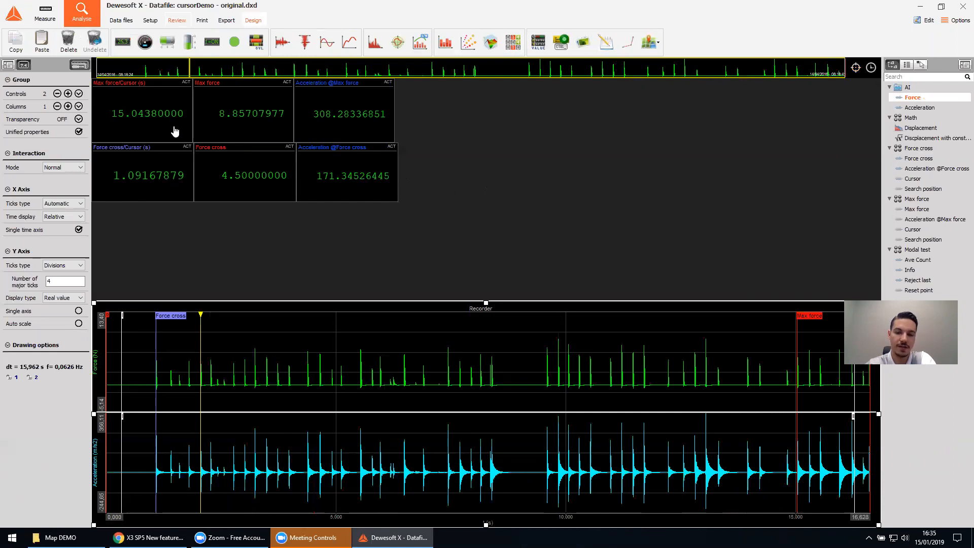
pyautogui.click(561, 45)
pyautogui.moveTo(127, 90); pyautogui.dragTo(390, 172)
pyautogui.click(384, 162)
pyautogui.click(449, 164)
pyautogui.moveTo(482, 167); pyautogui.dragTo(531, 197)
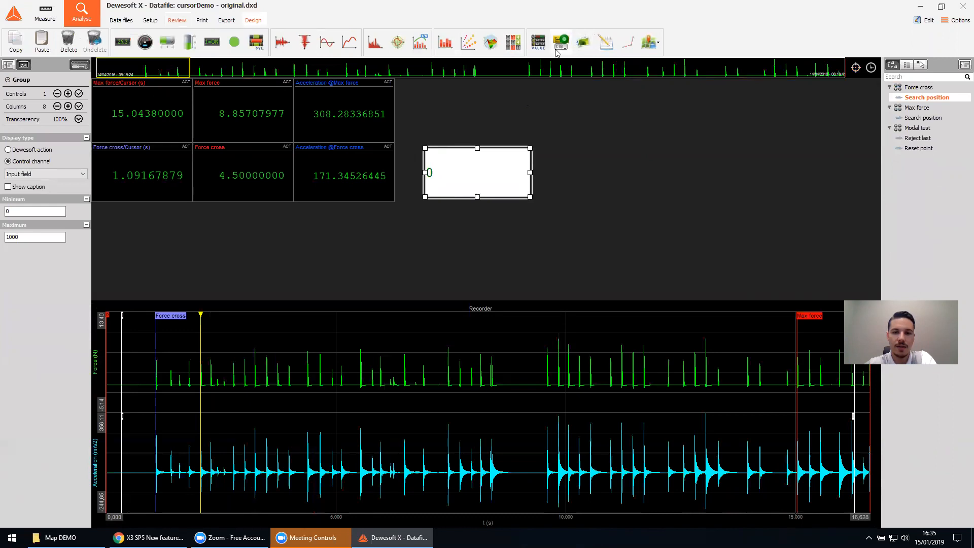
pyautogui.click(56, 174)
pyautogui.scroll(-1, 55, 201)
pyautogui.click(41, 226)
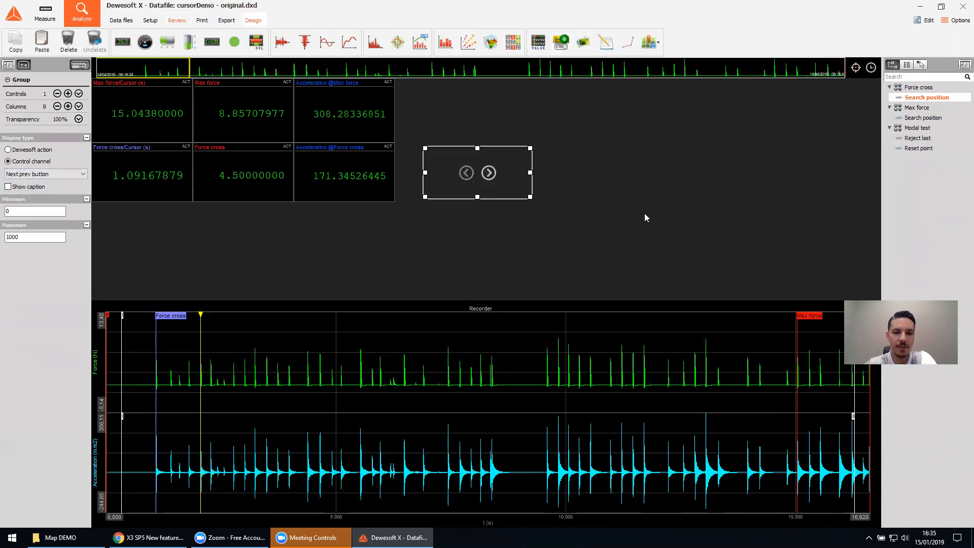
pyautogui.moveTo(492, 184); pyautogui.dragTo(472, 185)
pyautogui.moveTo(505, 148); pyautogui.dragTo(511, 149)
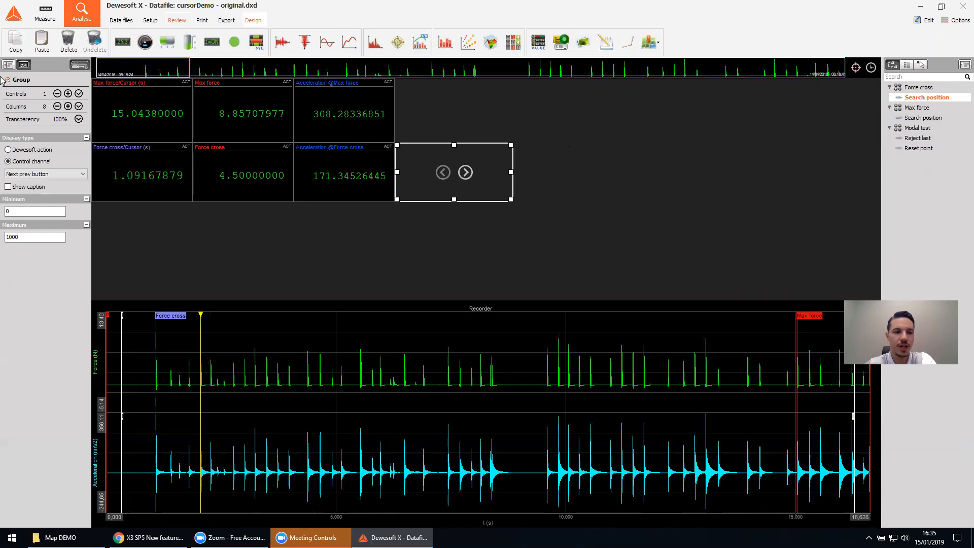
# Step: Leave design mode and step the Force cross cursor forward through the crossings to search position 8
pyautogui.click(87, 67)
pyautogui.click(465, 172)
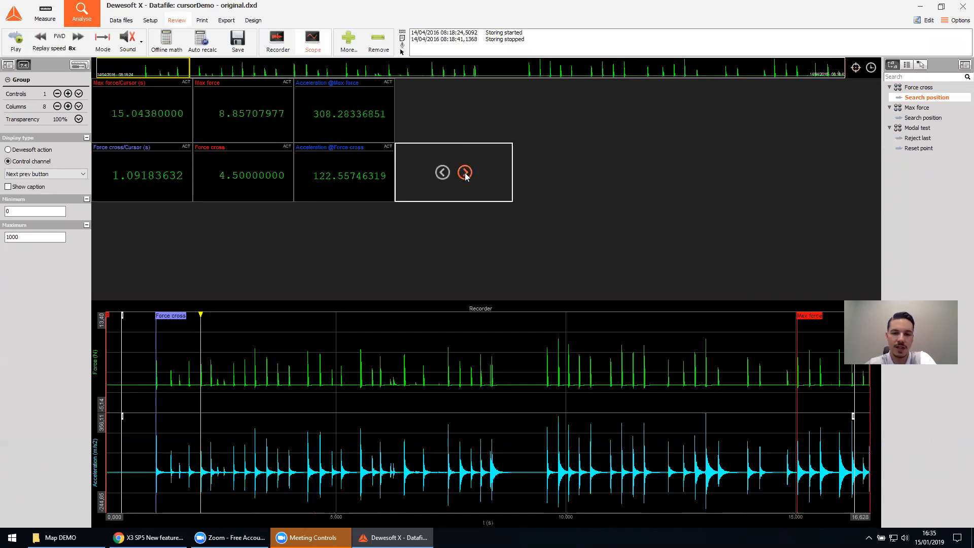
pyautogui.click(465, 176)
pyautogui.click(466, 175)
pyautogui.click(465, 176)
pyautogui.click(466, 176)
pyautogui.click(465, 176)
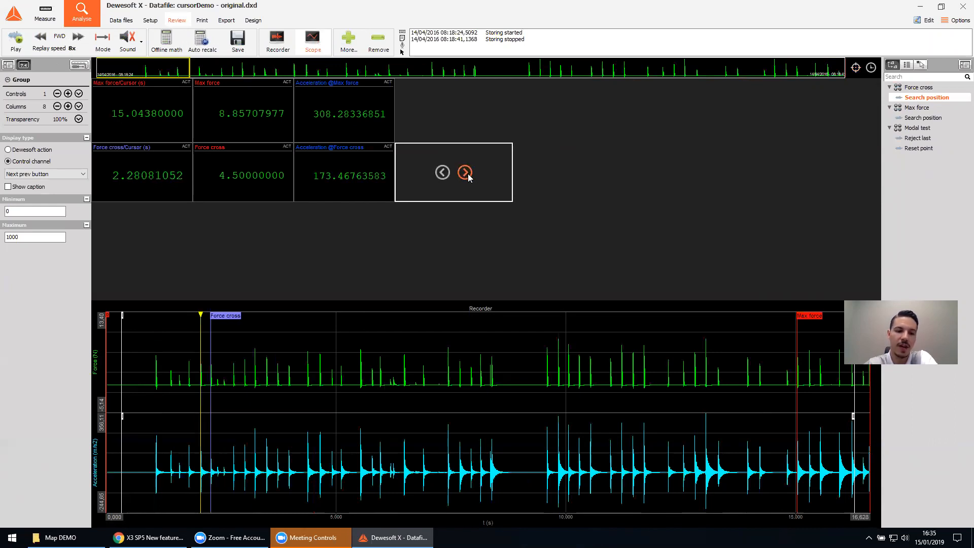
pyautogui.click(466, 175)
# Step: Add a digital meter beside the next/previous control and assign it the Force cross module's Search position channel
pyautogui.click(103, 50)
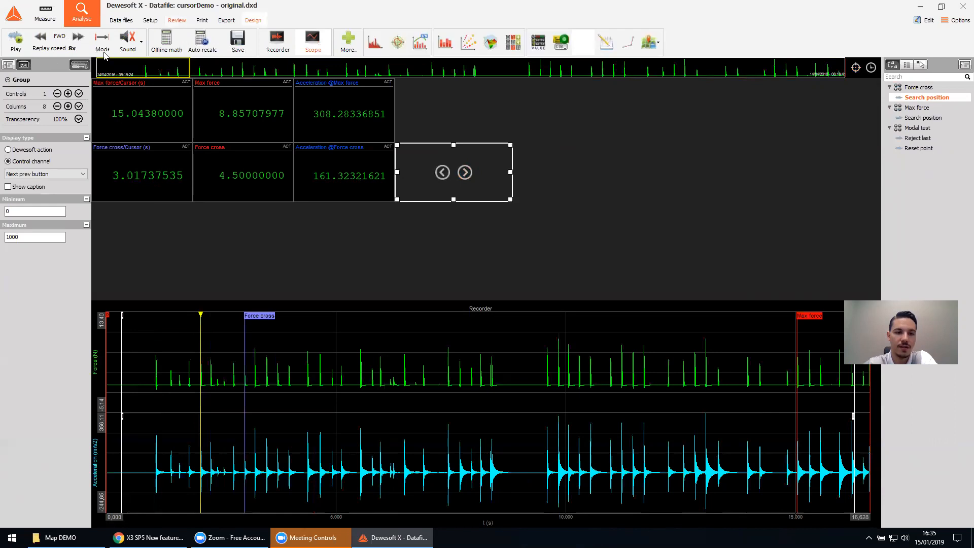
pyautogui.click(122, 42)
pyautogui.click(577, 173)
pyautogui.moveTo(582, 175); pyautogui.dragTo(615, 200)
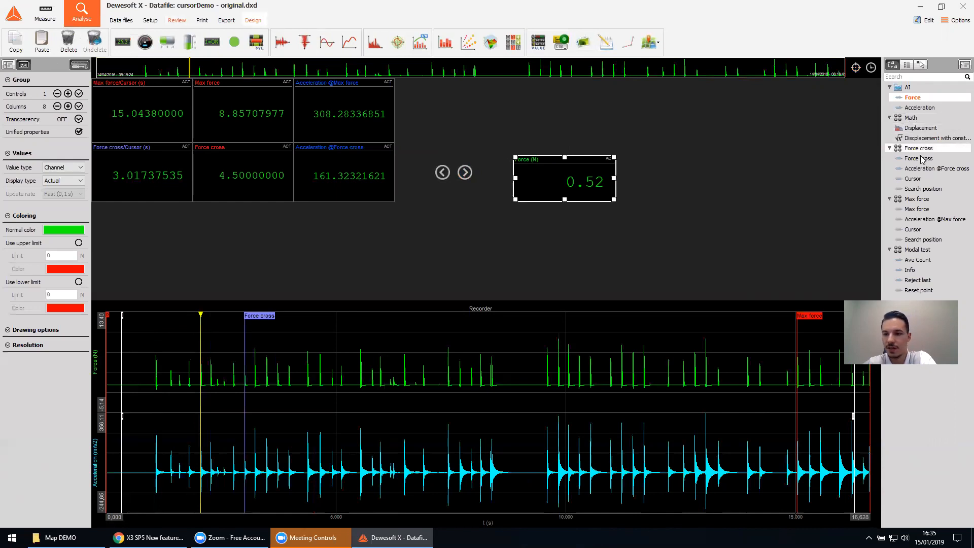
pyautogui.moveTo(924, 189); pyautogui.dragTo(585, 175)
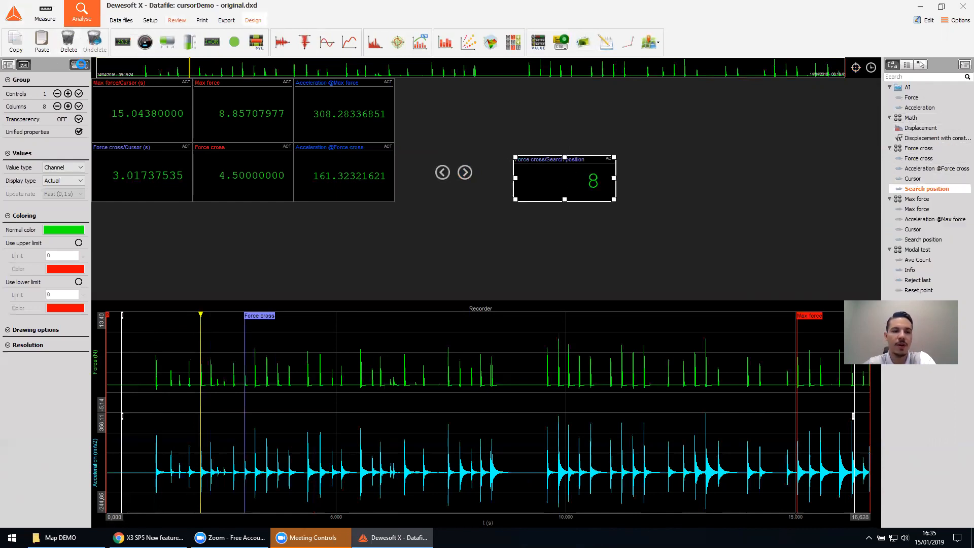
# Step: Leave design mode and advance the Force cross cursor three crossings to search position 11
pyautogui.click(80, 65)
pyautogui.click(464, 174)
pyautogui.click(464, 174)
pyautogui.click(464, 174)
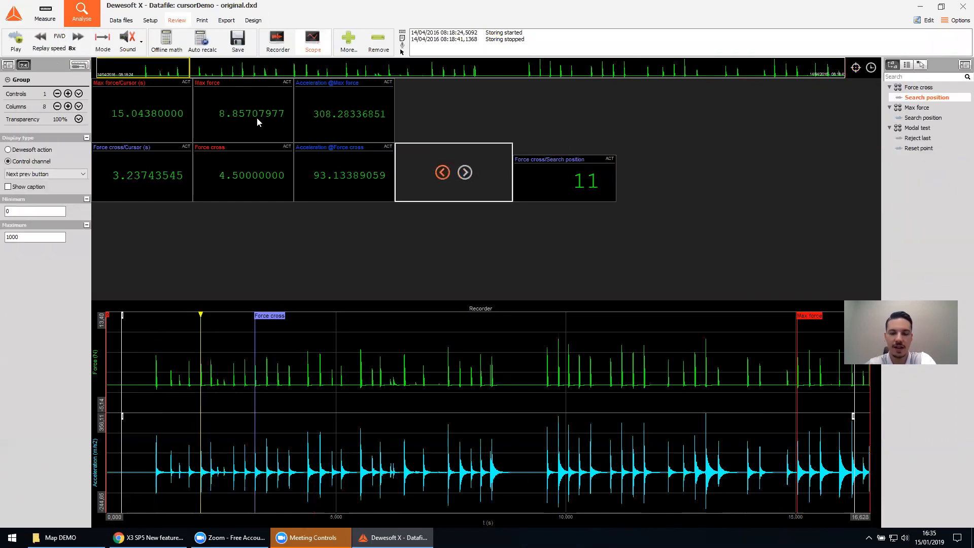
# Step: Add an input field control for Force cross Search position beyond the Search position meter and size it to a similar height
pyautogui.click(80, 64)
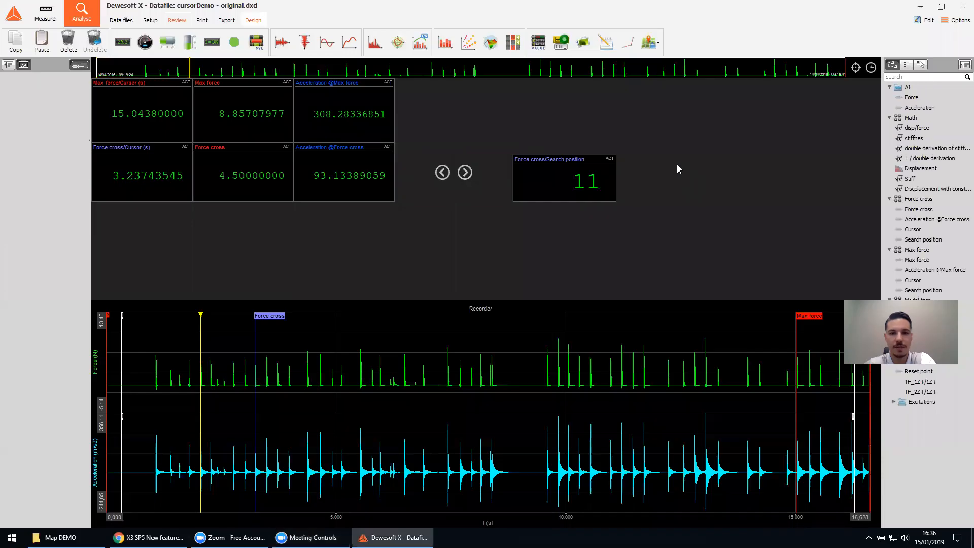
pyautogui.click(555, 180)
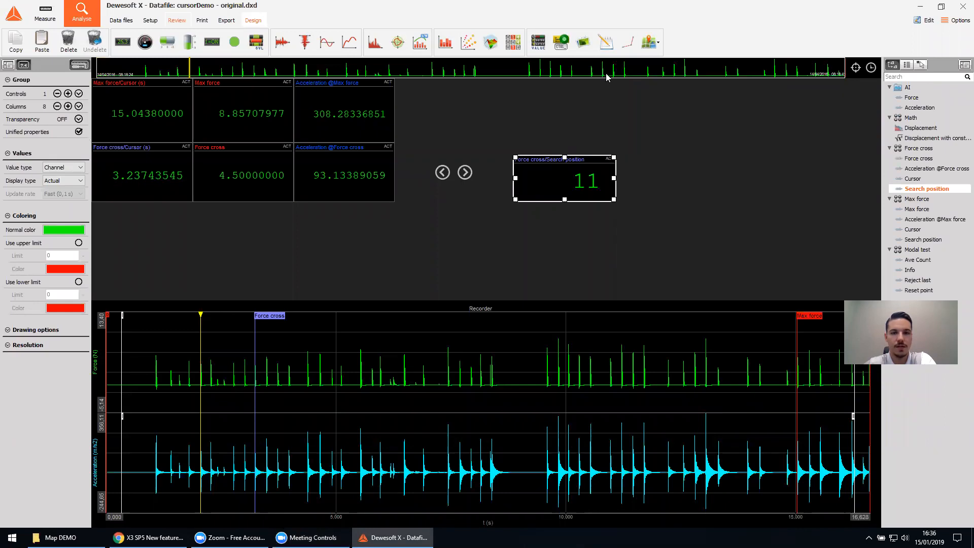
pyautogui.click(676, 192)
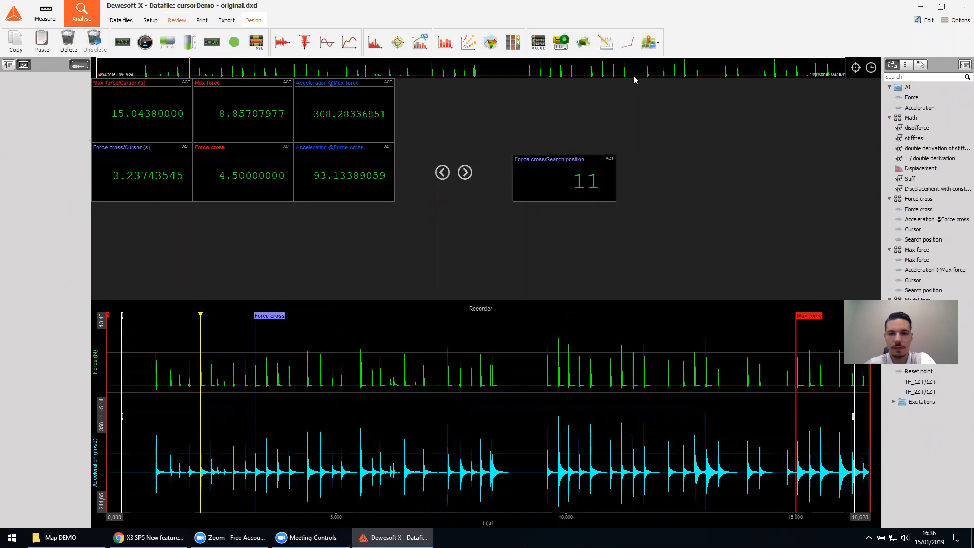
pyautogui.click(565, 48)
pyautogui.moveTo(130, 90); pyautogui.dragTo(761, 205)
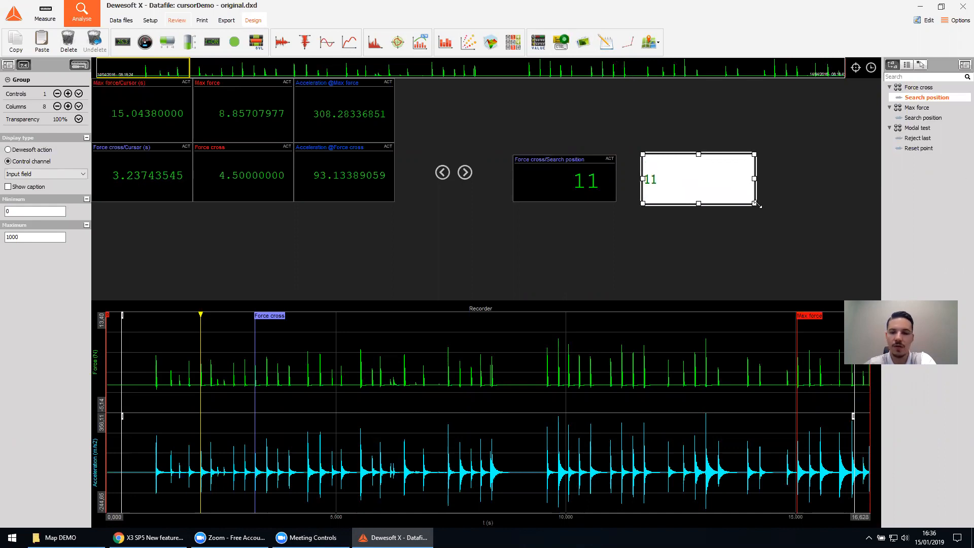
# Step: Leave design mode and test the input field by entering the Force cross search positions 34, 52 and 12 in turn
pyautogui.click(82, 66)
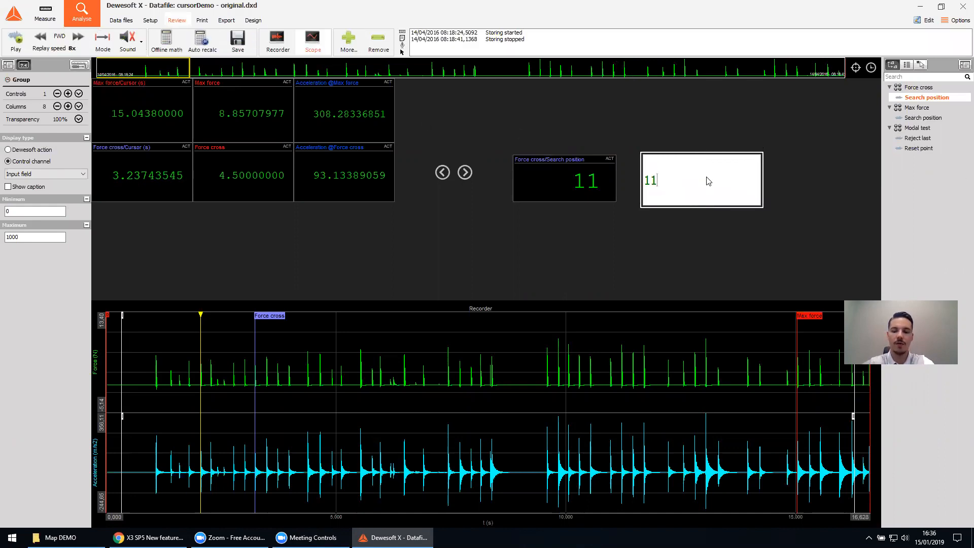
pyautogui.press('BackSpace')
pyautogui.press('BackSpace')
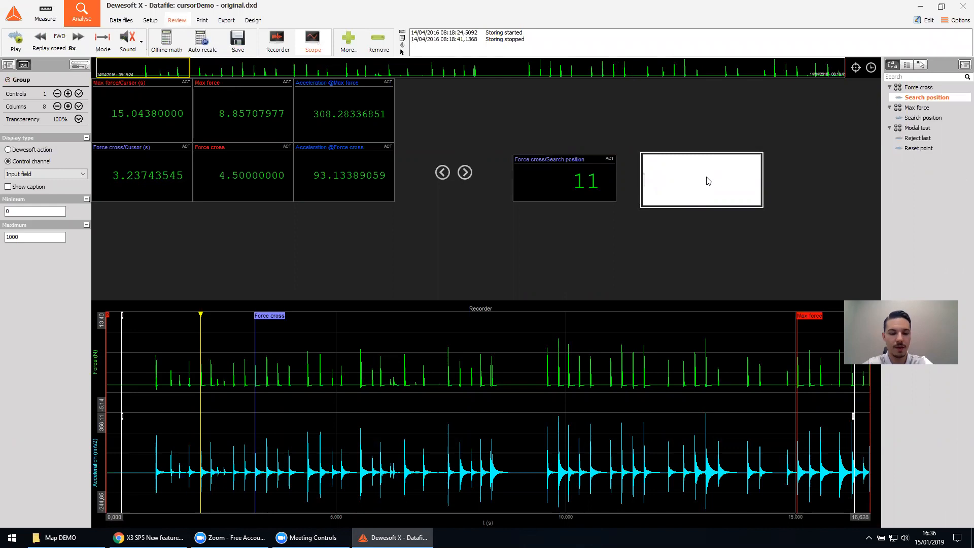
pyautogui.write('34')
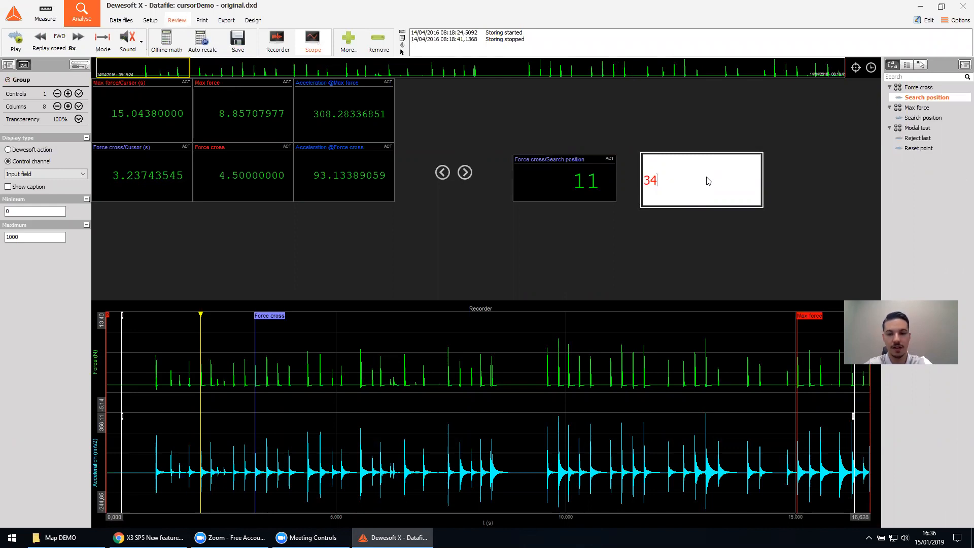
pyautogui.press('Return')
pyautogui.press('BackSpace')
pyautogui.press('BackSpace')
pyautogui.write('52')
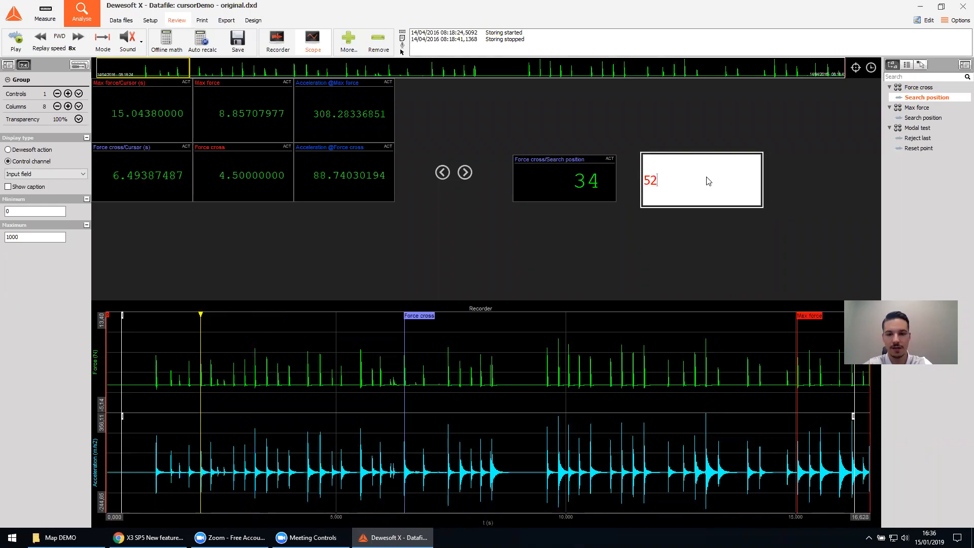
pyautogui.press('Return')
pyautogui.press('BackSpace')
pyautogui.press('BackSpace')
pyautogui.write('12')
pyautogui.press('Return')
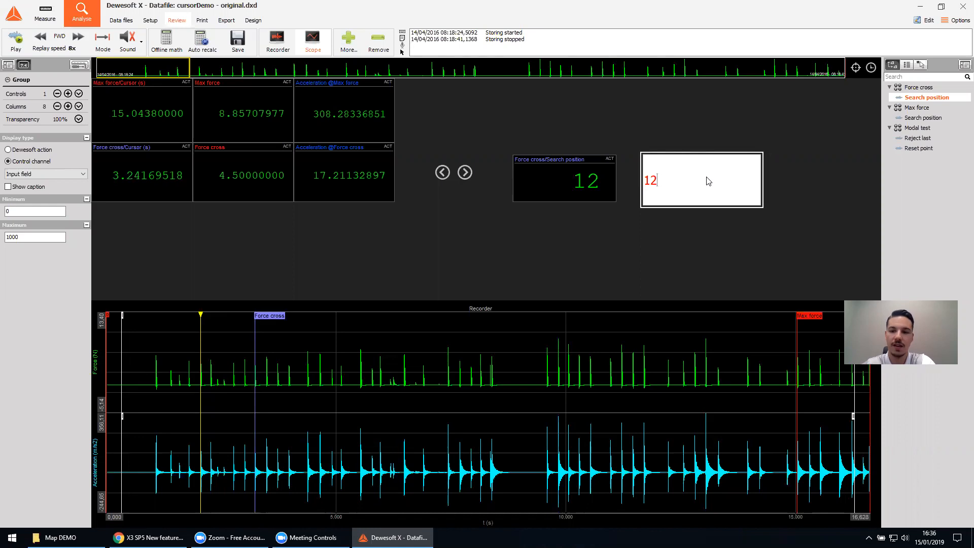
# Step: Step the Force cross cursor one crossing forward and back again to search position 11 with the next/previous control
pyautogui.click(431, 188)
pyautogui.click(465, 173)
pyautogui.click(443, 173)
pyautogui.click(443, 173)
pyautogui.click(470, 248)
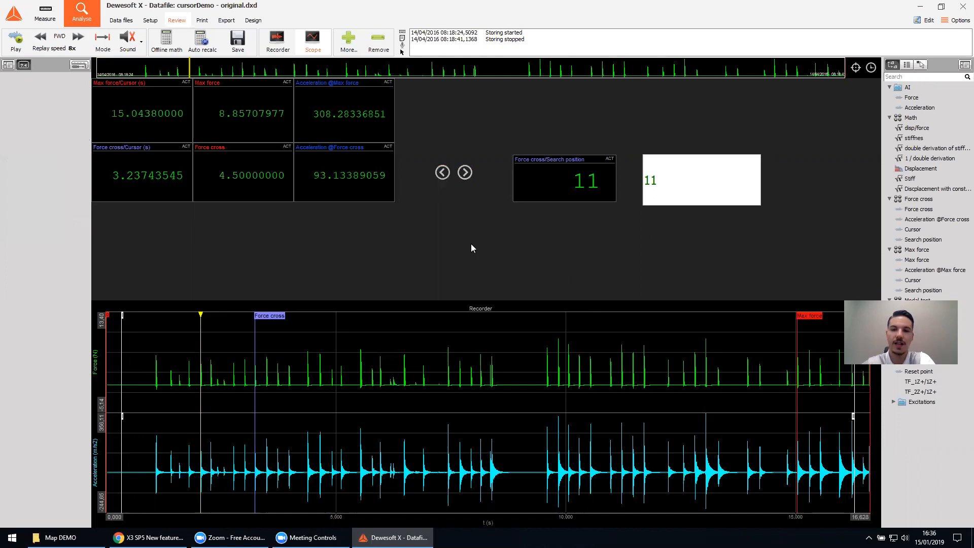
# Step: In design mode, set the Max force cursor's delta cursor channel to Force cross in its setup
pyautogui.click(79, 65)
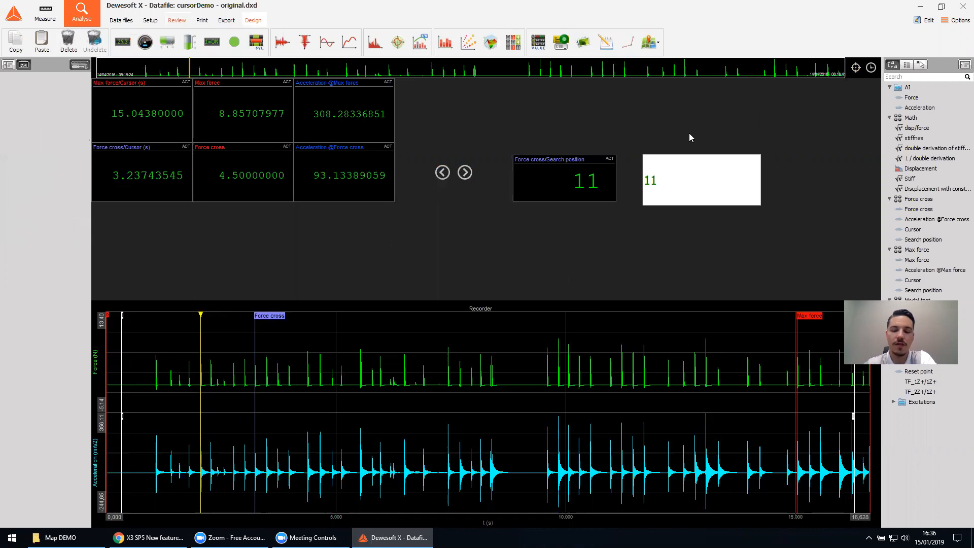
pyautogui.click(162, 118)
pyautogui.click(173, 169)
pyautogui.click(163, 127)
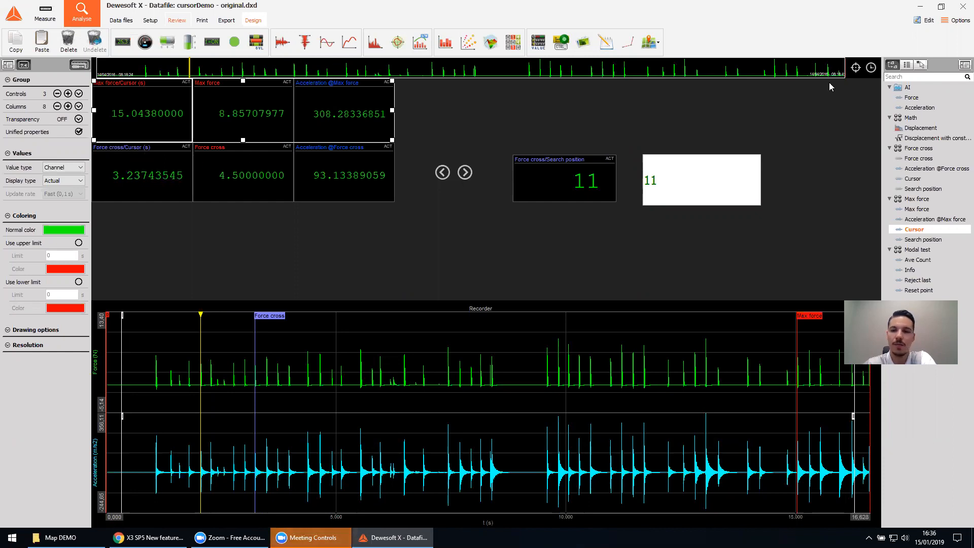
pyautogui.click(856, 67)
pyautogui.click(881, 85)
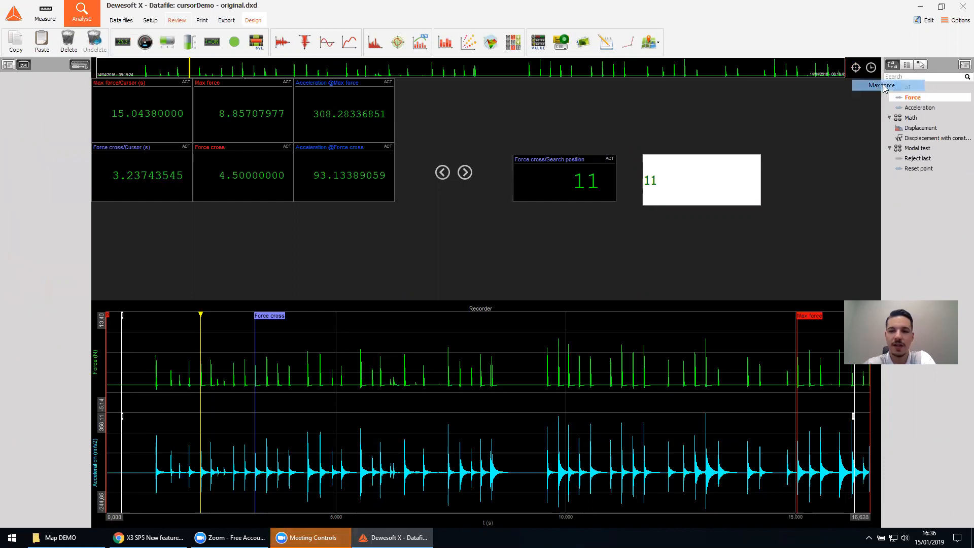
pyautogui.click(496, 213)
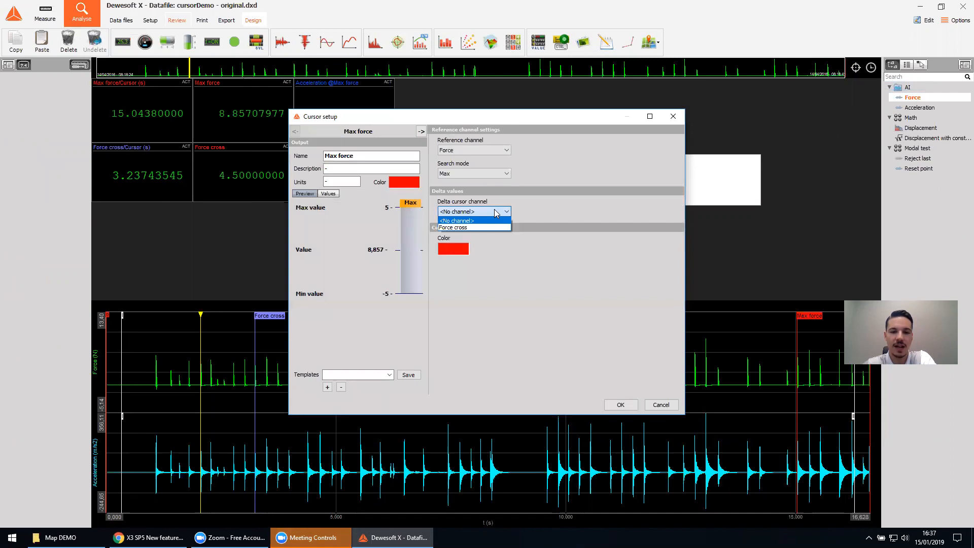
pyautogui.click(488, 227)
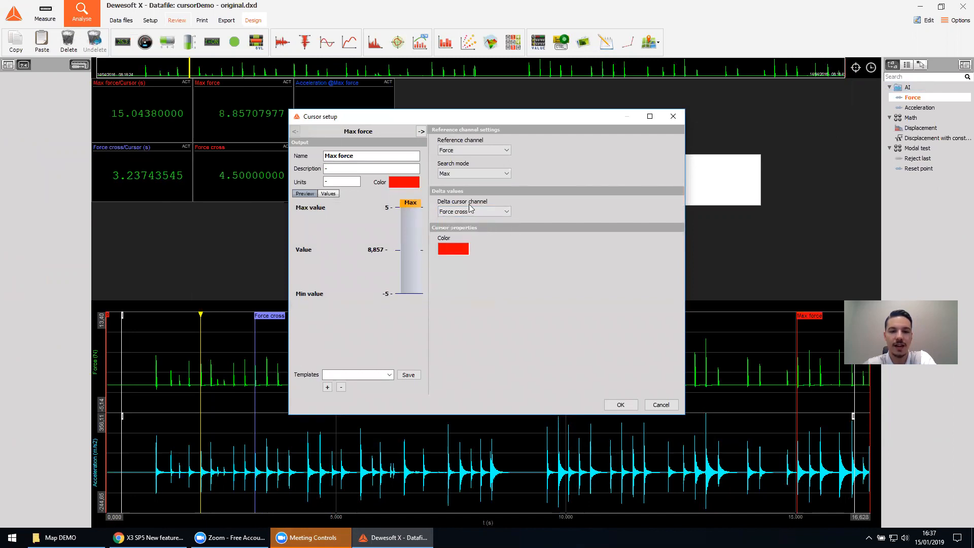
pyautogui.click(620, 405)
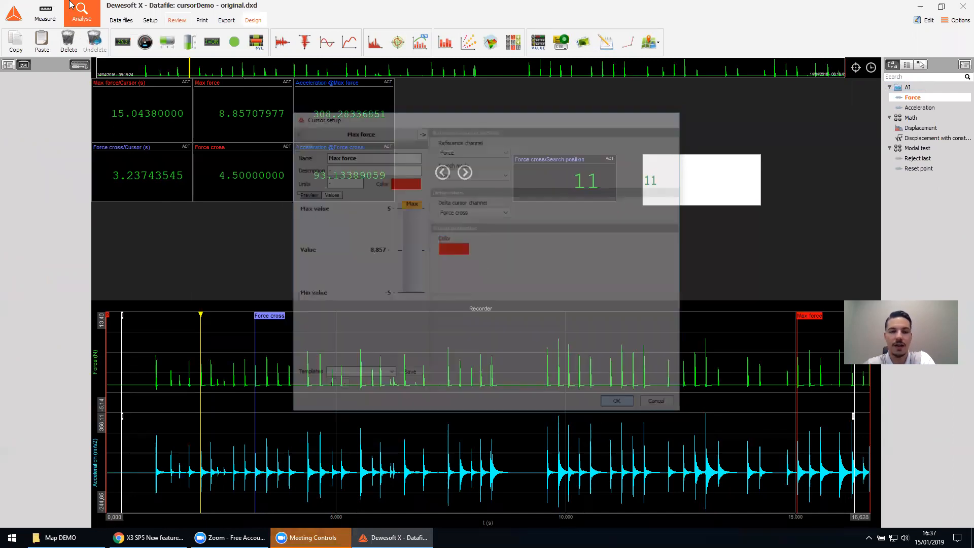
# Step: Add a group of three digital meters directly below the Force cross meters
pyautogui.moveTo(122, 42); pyautogui.dragTo(192, 256)
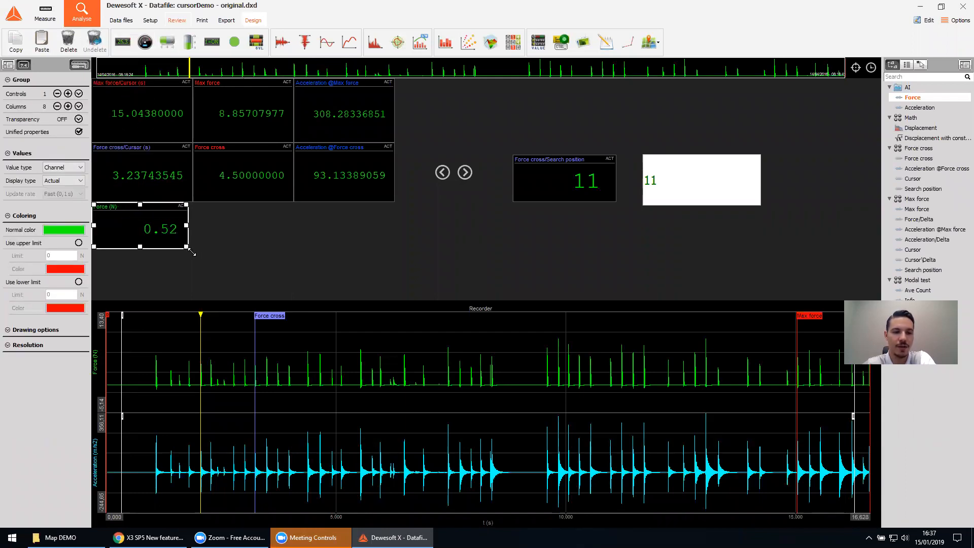
pyautogui.click(69, 94)
pyautogui.click(69, 94)
# Step: Assign the new meters the Max force module's Cursor\Delta, Force/Delta and Acceleration/Delta channels, and leave design mode
pyautogui.click(164, 219)
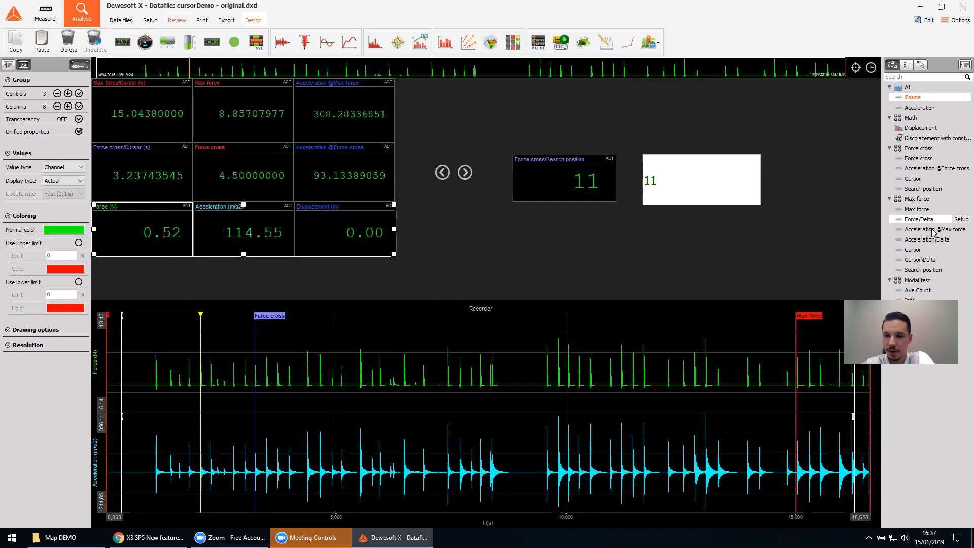
pyautogui.click(927, 262)
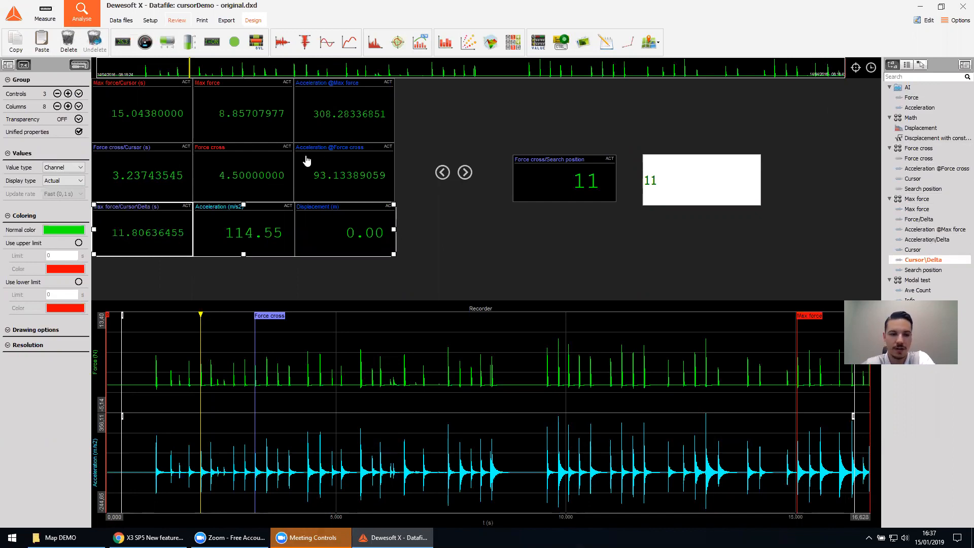
pyautogui.click(267, 223)
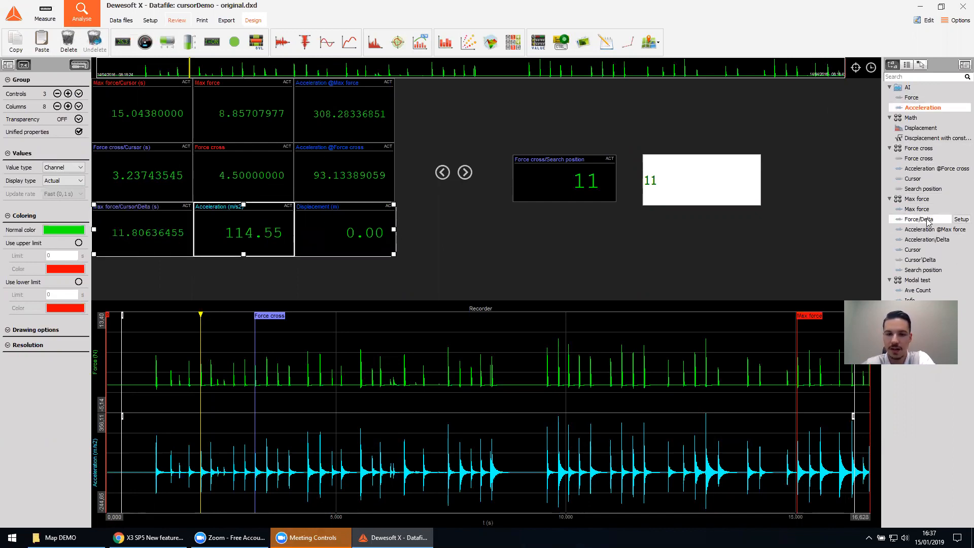
pyautogui.click(926, 220)
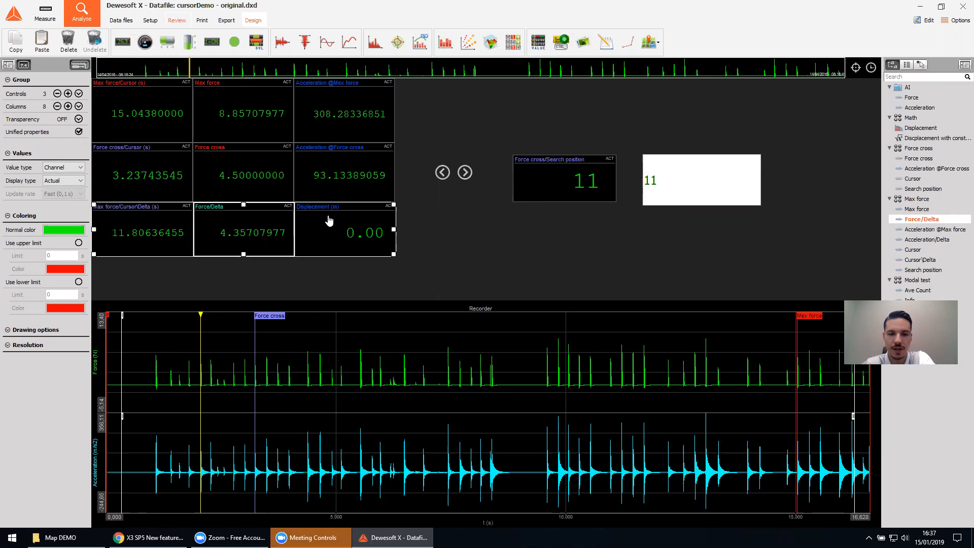
pyautogui.click(927, 239)
pyautogui.press('Escape')
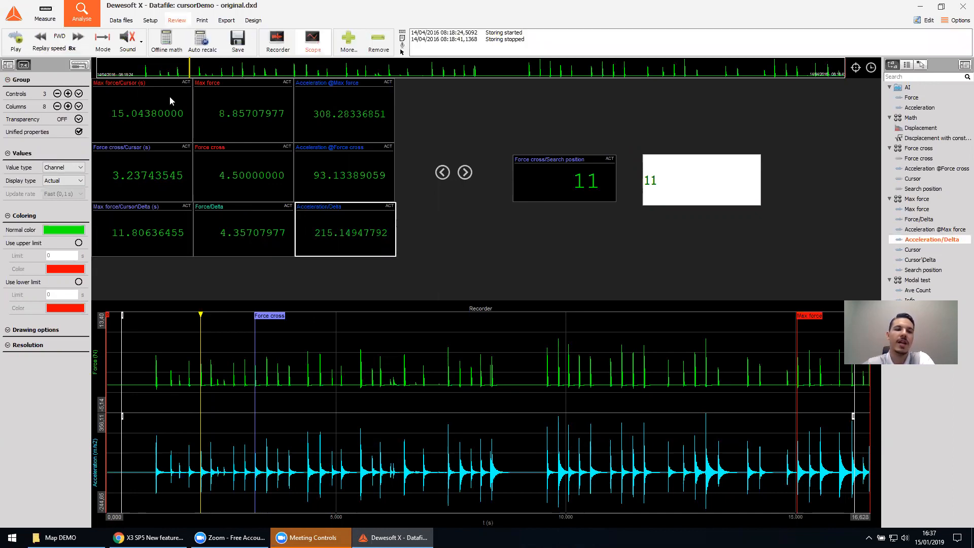
# Step: Compare the Max force and Force cross cursor times with the time, force and acceleration delta meters
pyautogui.click(169, 96)
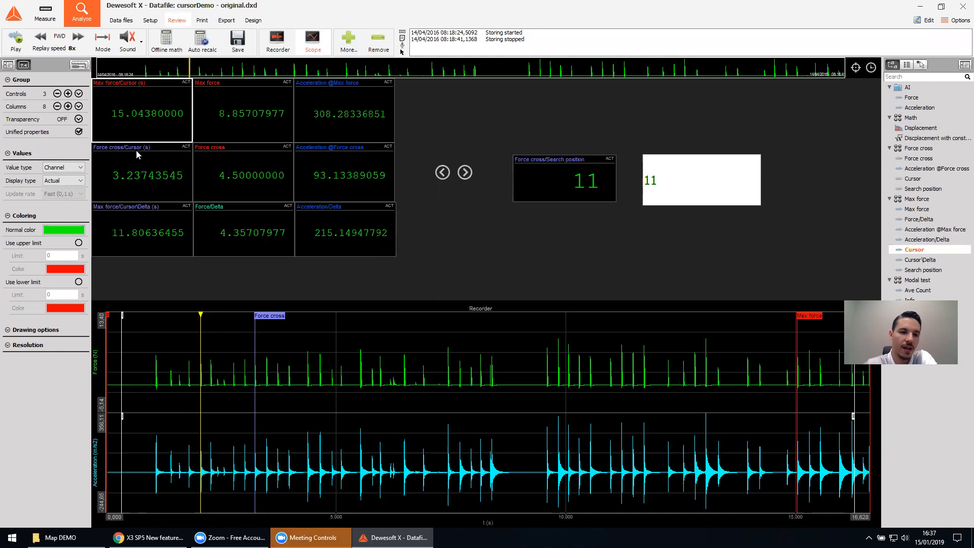
pyautogui.click(146, 168)
pyautogui.click(133, 90)
pyautogui.click(135, 179)
pyautogui.click(146, 231)
pyautogui.click(261, 239)
pyautogui.click(345, 234)
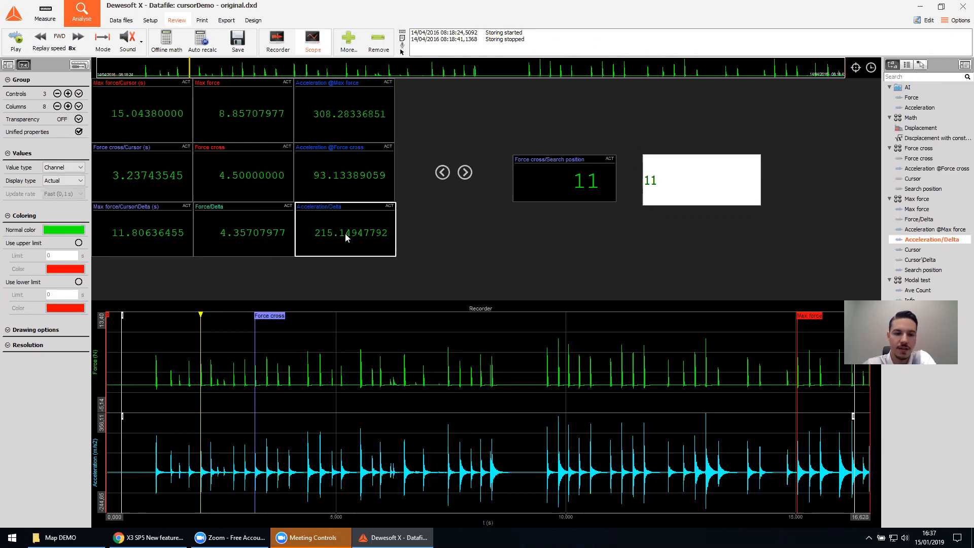
# Step: Close cursorDemo - original.dxd without saving its changes and open CursorExample2.dxd from the data files
pyautogui.click(476, 259)
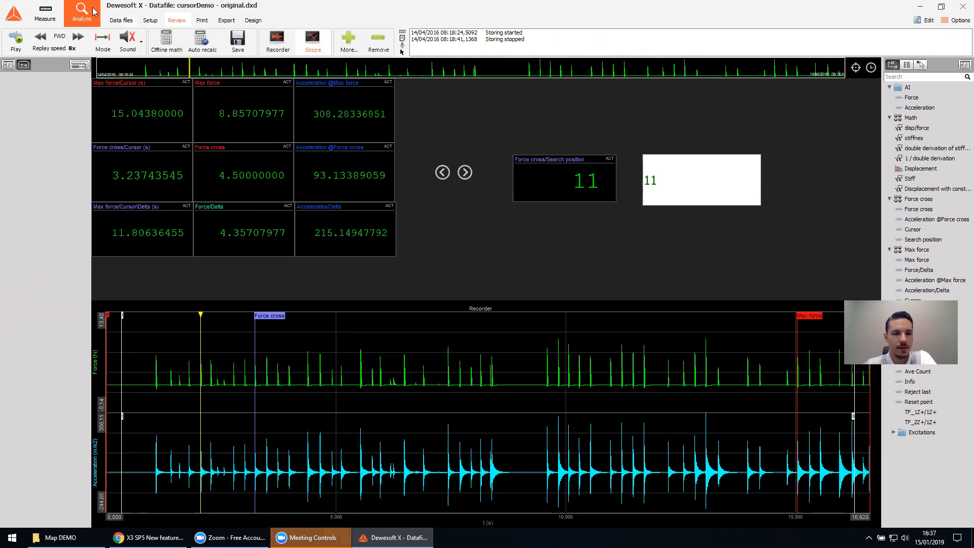
pyautogui.click(47, 15)
pyautogui.click(521, 302)
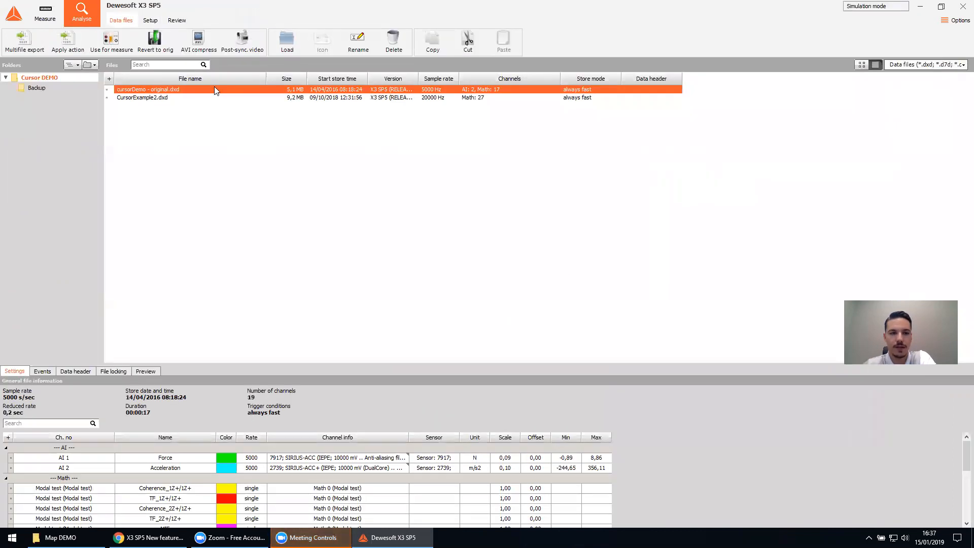
pyautogui.doubleClick(159, 97)
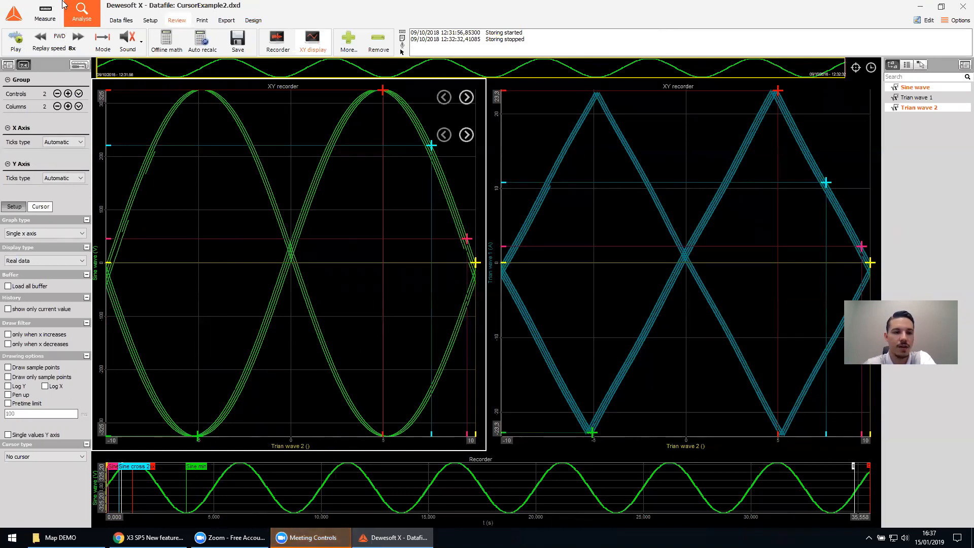
# Step: Move the yellow cursor to about 3 s, view the Sine max cursor's setup, and return to the XY recorder displays
pyautogui.moveTo(98, 72); pyautogui.dragTo(162, 75)
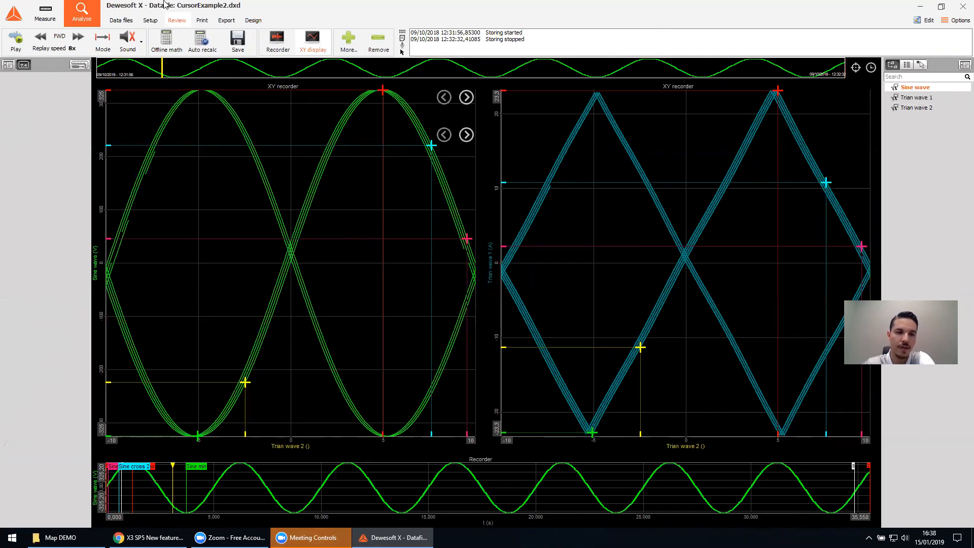
pyautogui.click(150, 21)
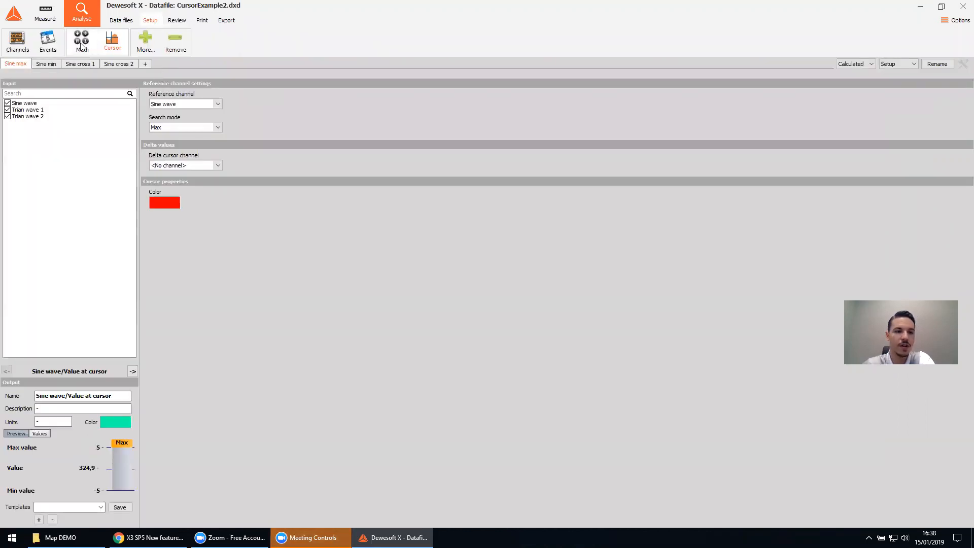
pyautogui.click(176, 20)
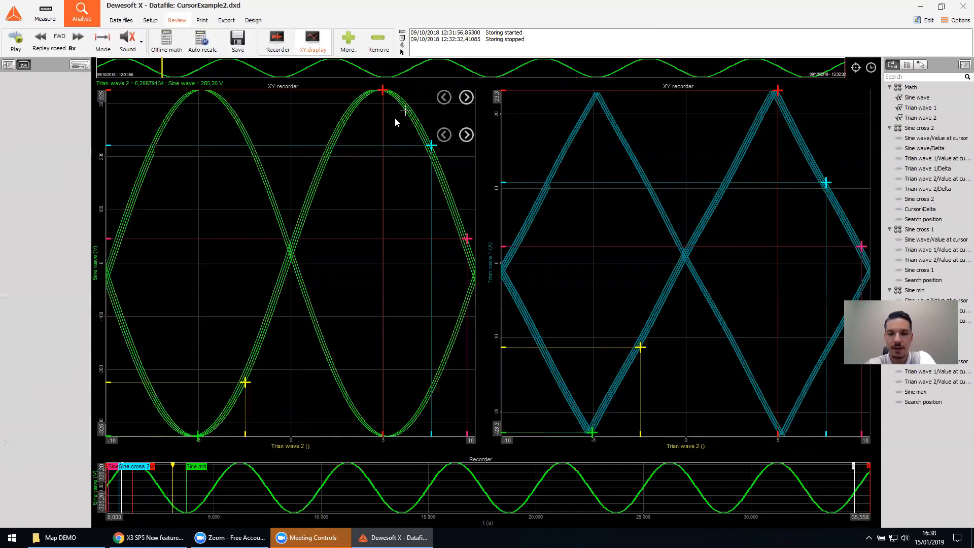
# Step: Advance the Sine cross 2 and Sine cross 1 cursors to their next crossings and compare them on both XY recorders
pyautogui.click(466, 135)
pyautogui.click(466, 97)
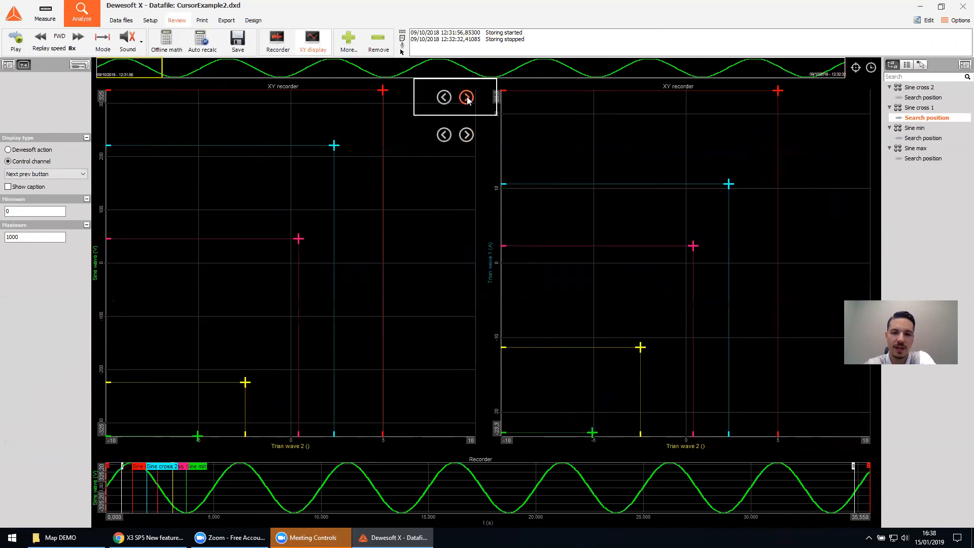
pyautogui.click(466, 97)
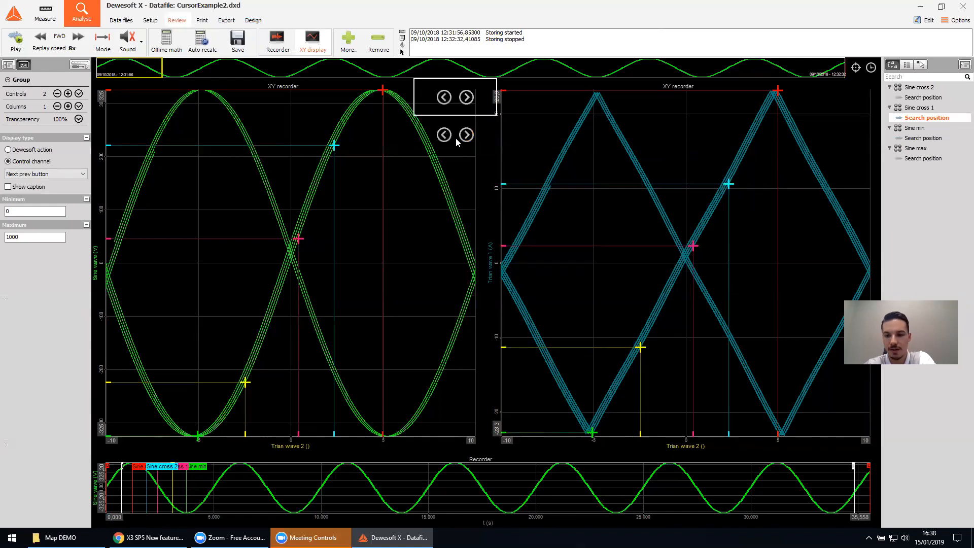
# Step: Close CursorExample2.dxd without saving and reopen cursorDemo - original.dxd
pyautogui.click(120, 21)
pyautogui.click(513, 305)
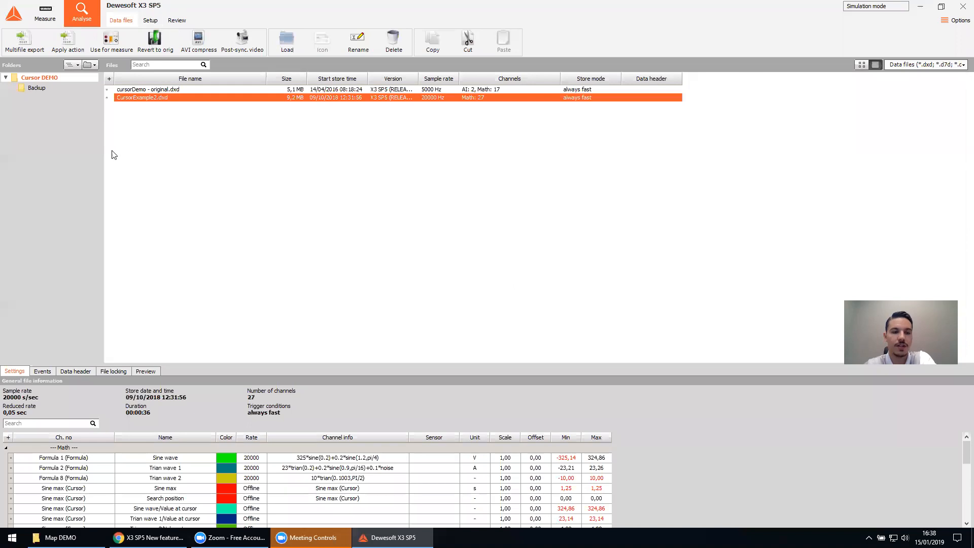
pyautogui.doubleClick(172, 90)
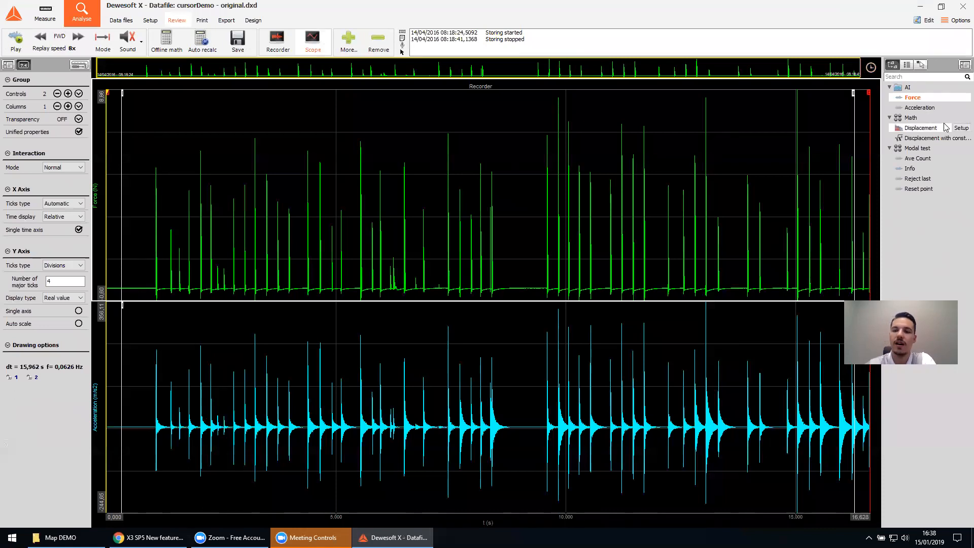
# Step: Examine the Displacement channel's time integration, derivation setup and leave it without changes
pyautogui.moveTo(901, 130)
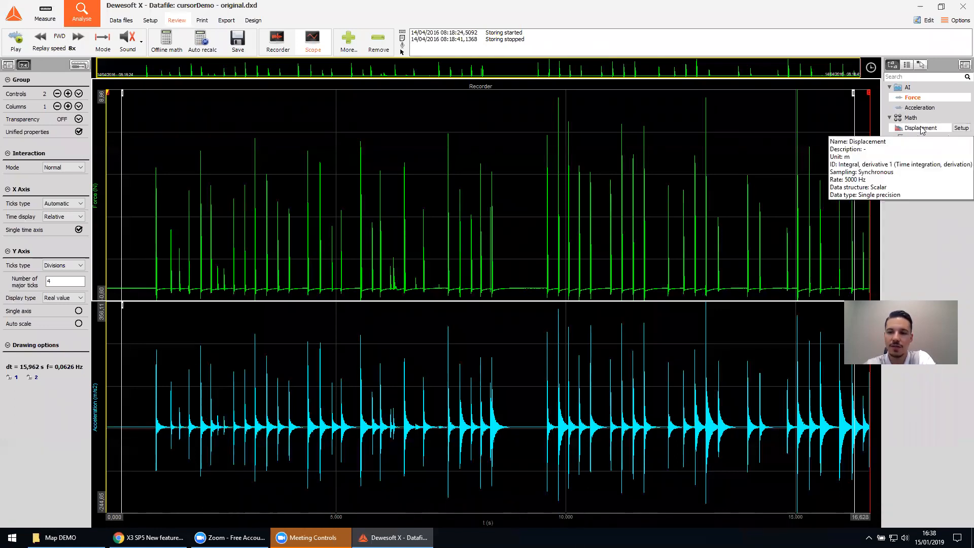
pyautogui.click(960, 129)
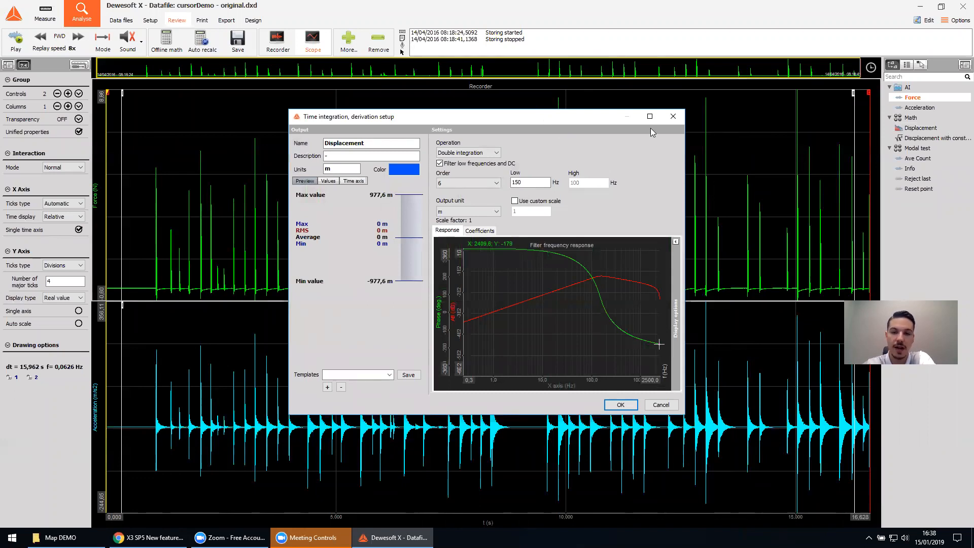
pyautogui.click(661, 404)
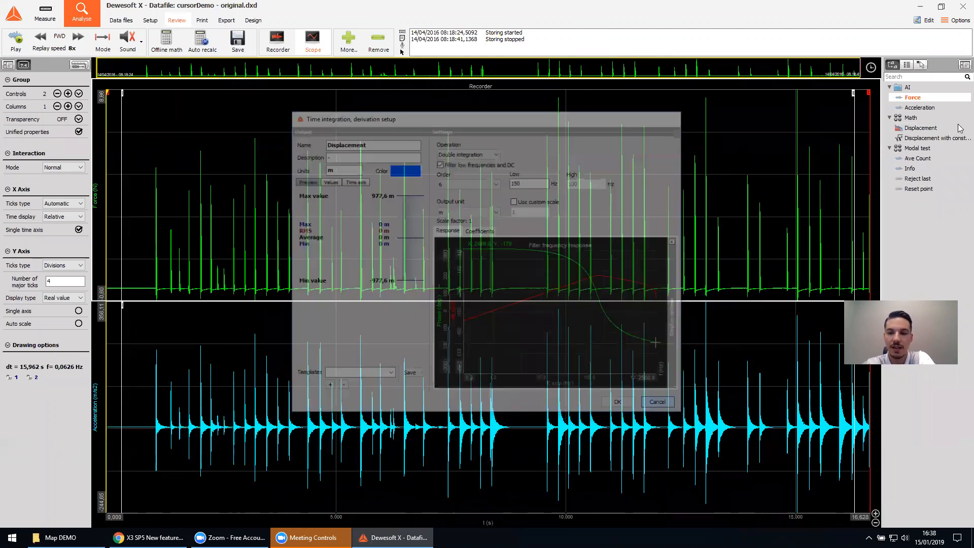
pyautogui.rightClick(920, 128)
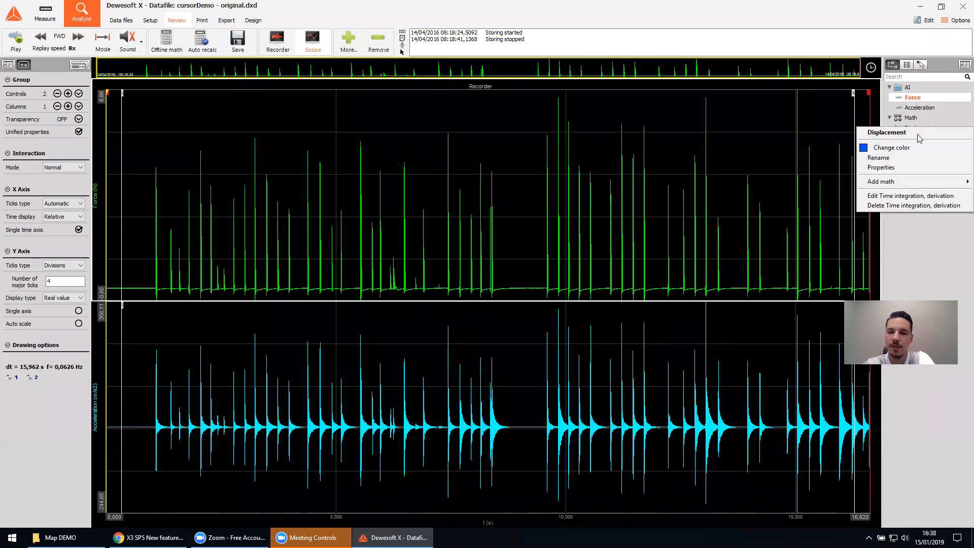
pyautogui.click(936, 197)
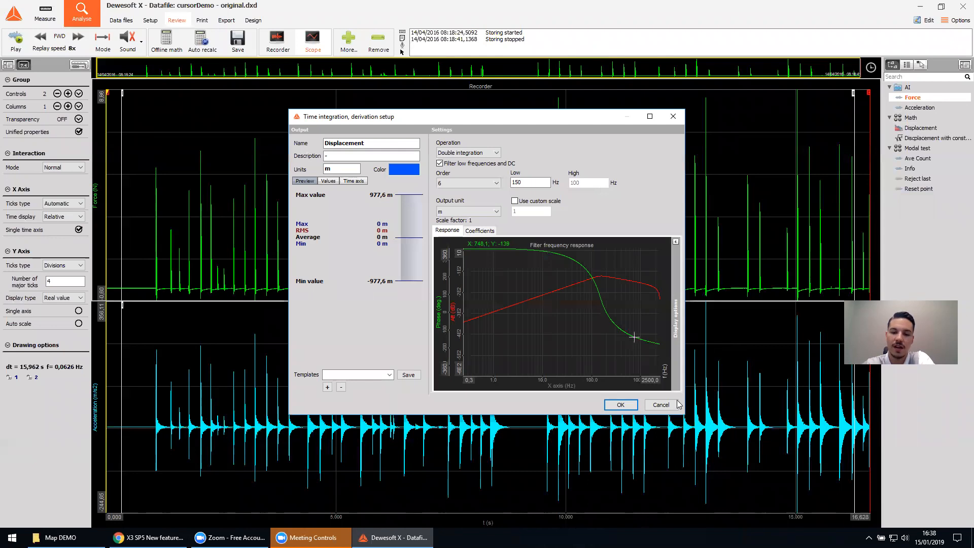
pyautogui.click(660, 405)
pyautogui.moveTo(959, 129)
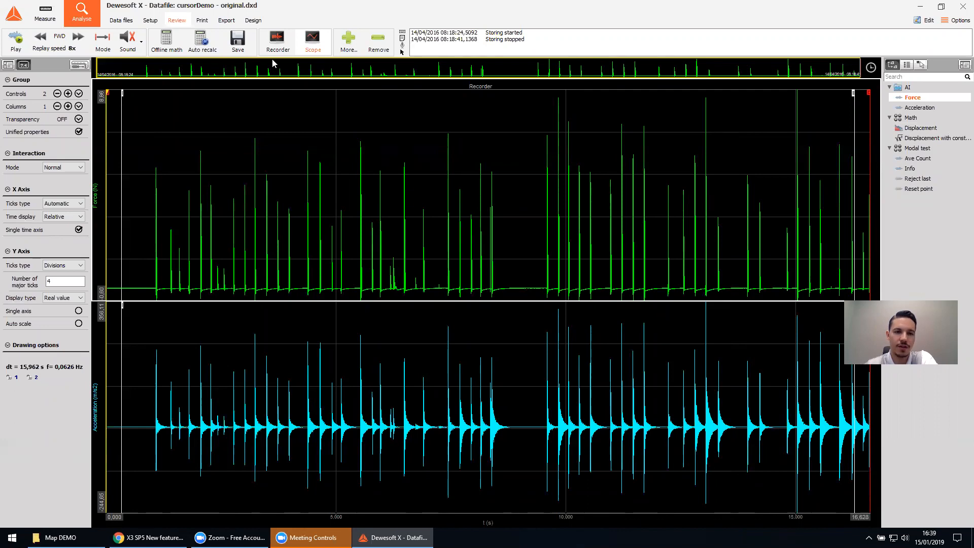
# Step: Alternate between the Recorder and Scope displays to compare their contents, ending on the Recorder display
pyautogui.click(307, 51)
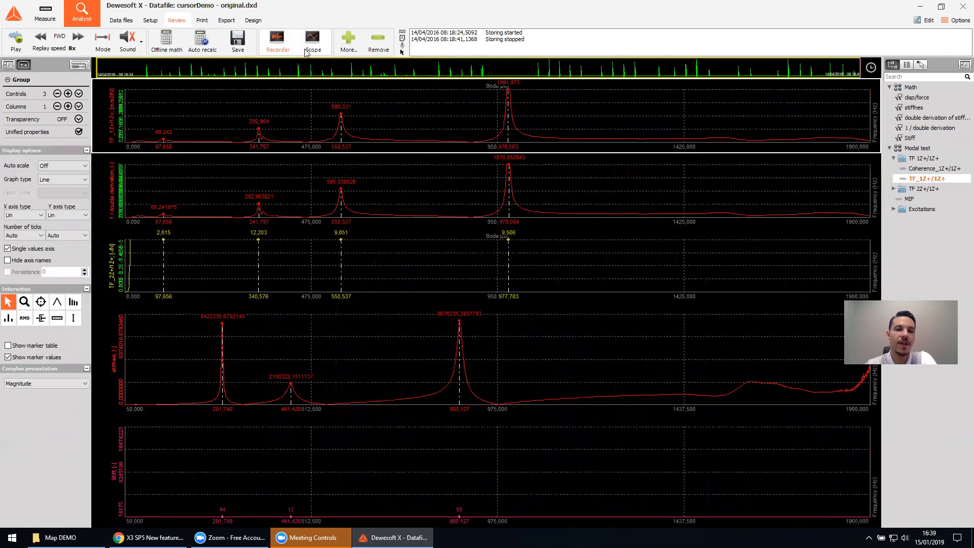
pyautogui.click(307, 51)
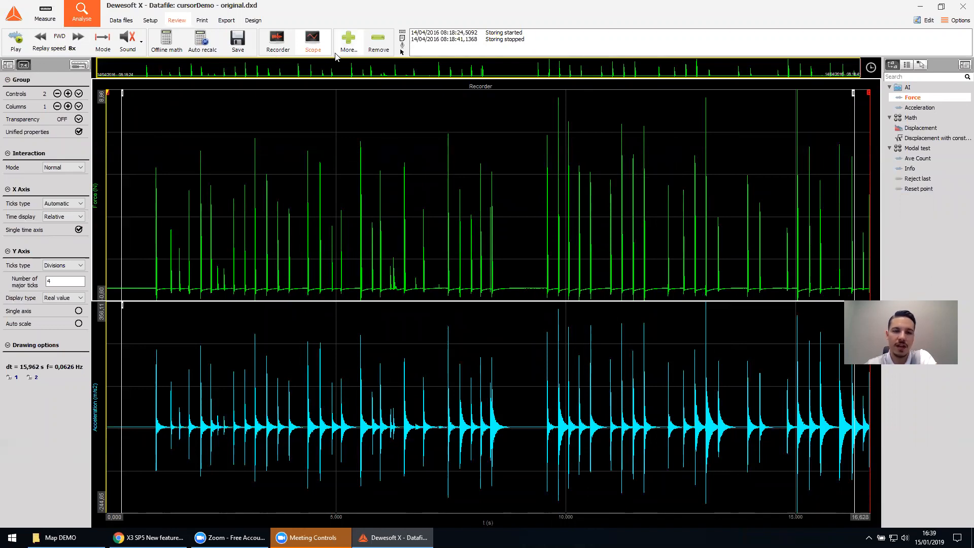
pyautogui.click(278, 48)
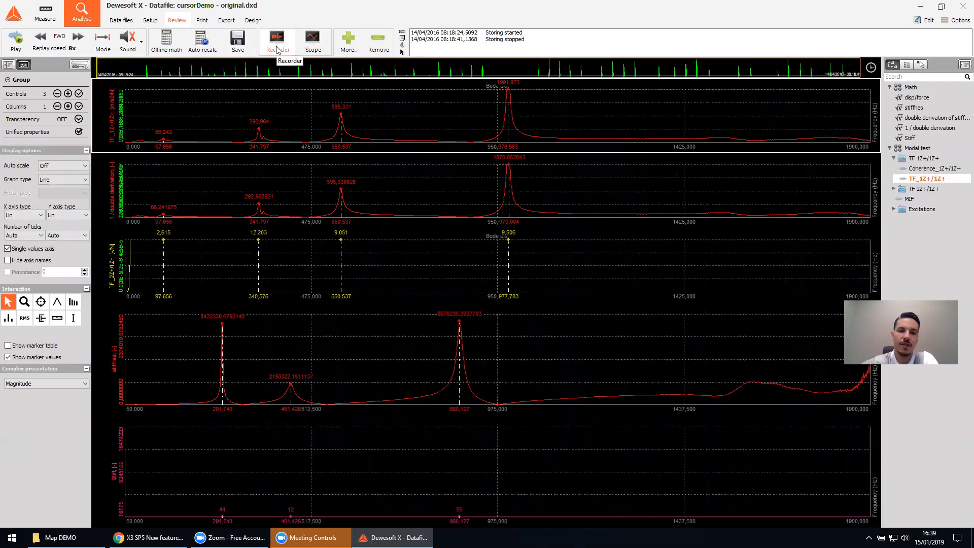
# Step: Examine the Recorder display's name, icon and monitor settings, close them unchanged, and return to the Scope display
pyautogui.rightClick(277, 49)
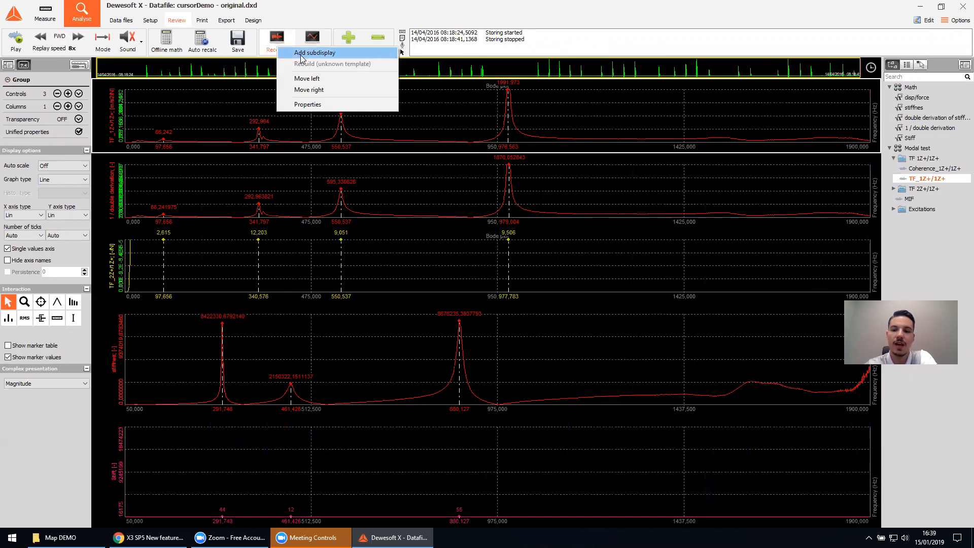
pyautogui.click(323, 104)
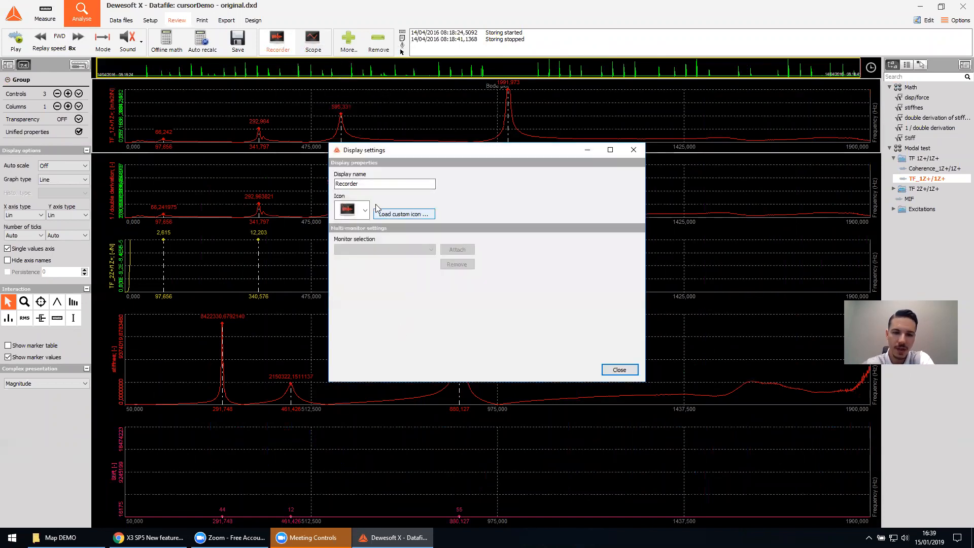
pyautogui.doubleClick(363, 184)
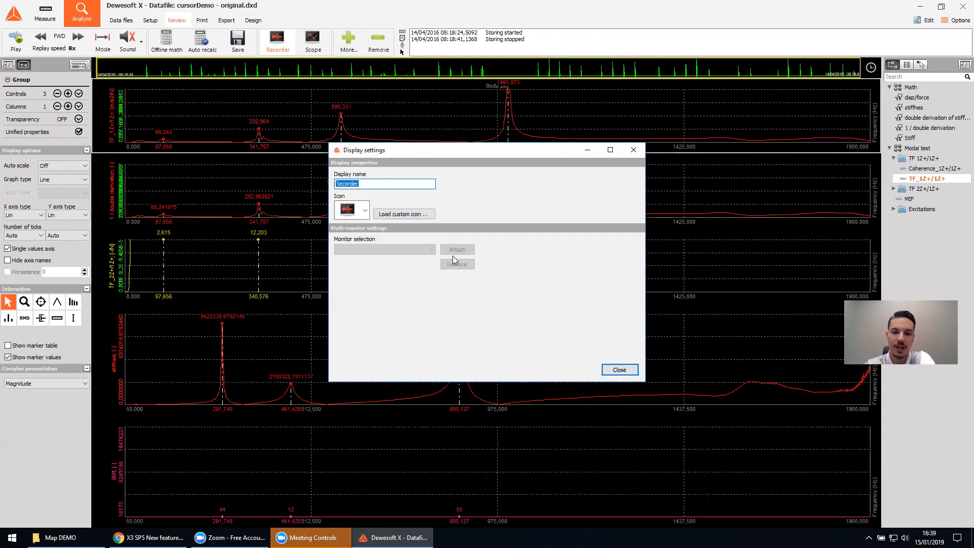
pyautogui.click(619, 369)
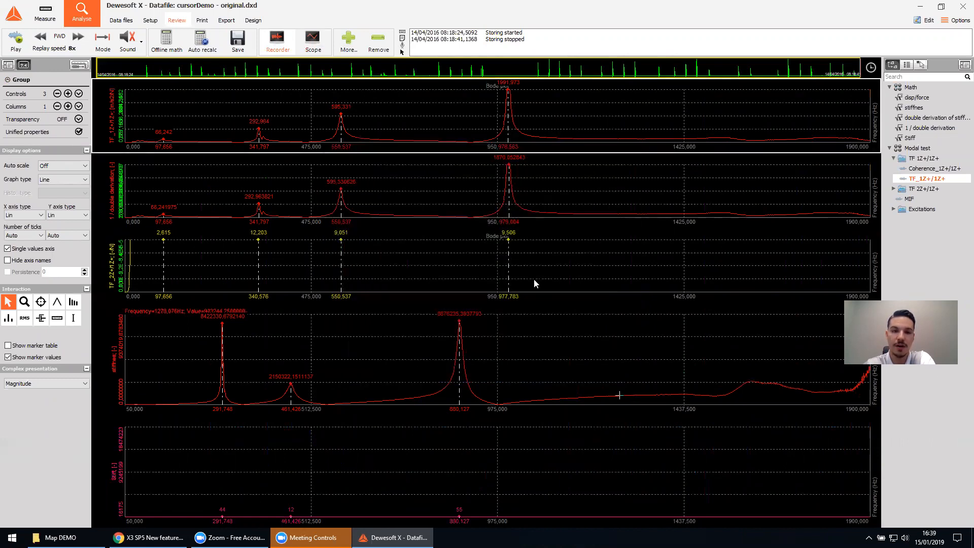
pyautogui.click(314, 50)
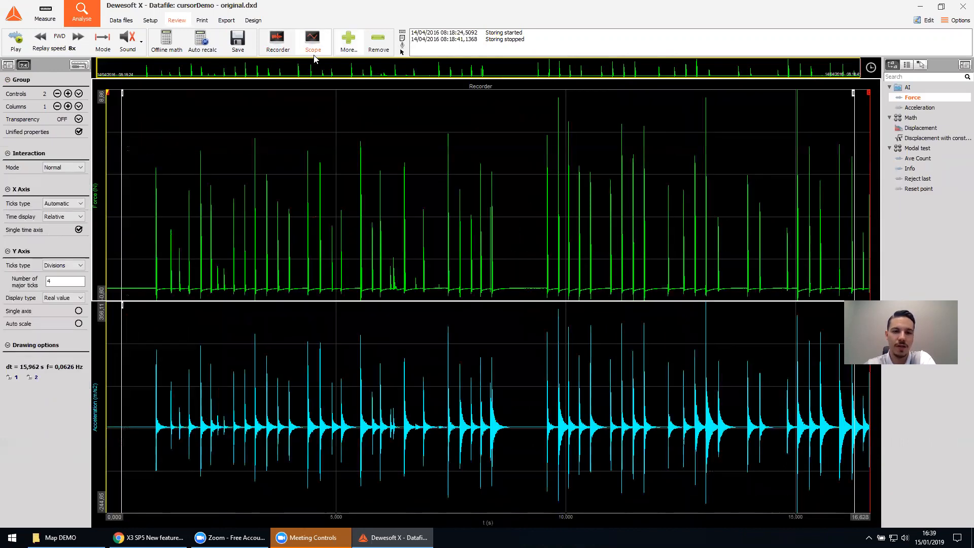
# Step: Add a new display based on the Modal test, Measure template
pyautogui.click(315, 58)
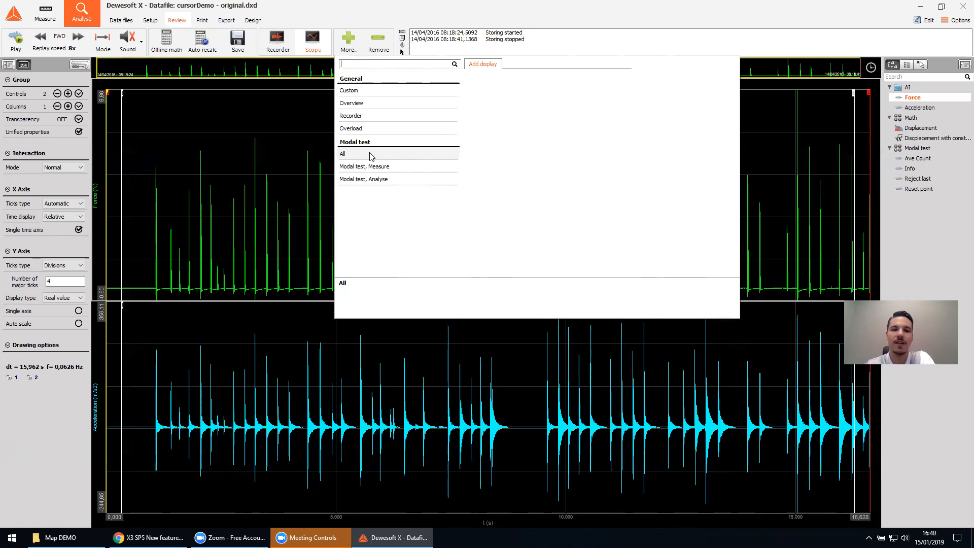
pyautogui.click(365, 180)
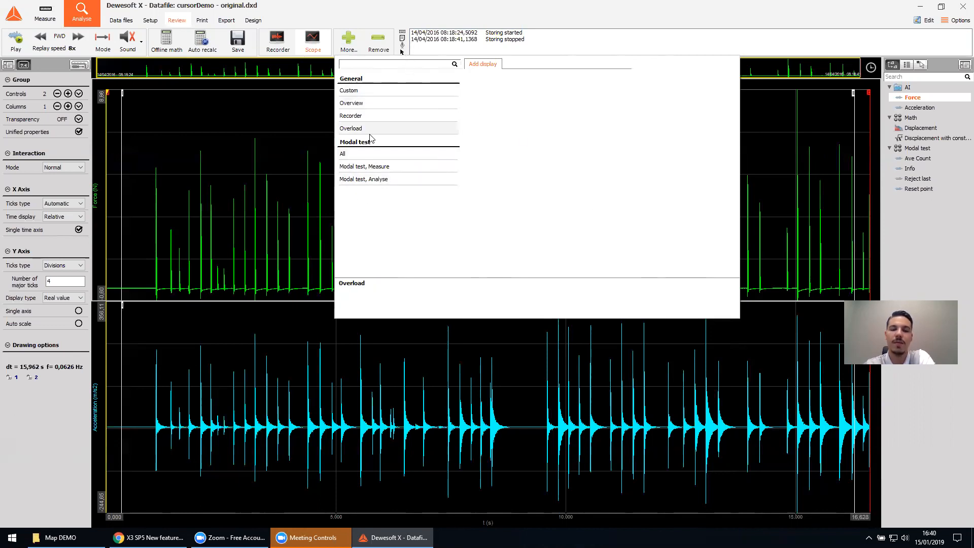
pyautogui.click(376, 166)
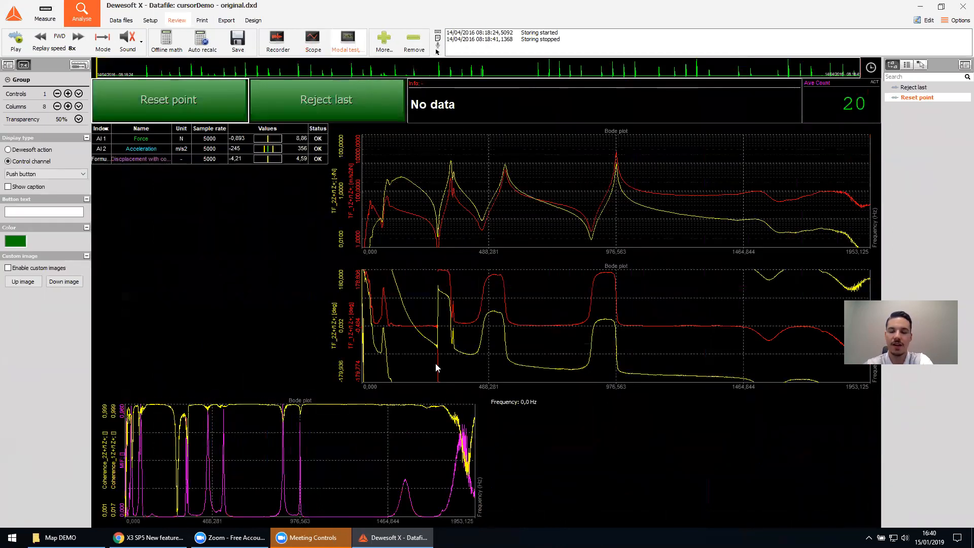
# Step: In design mode, delete the channel overview table and the coherence Bode plot from the Modal test display, and leave design mode
pyautogui.click(79, 65)
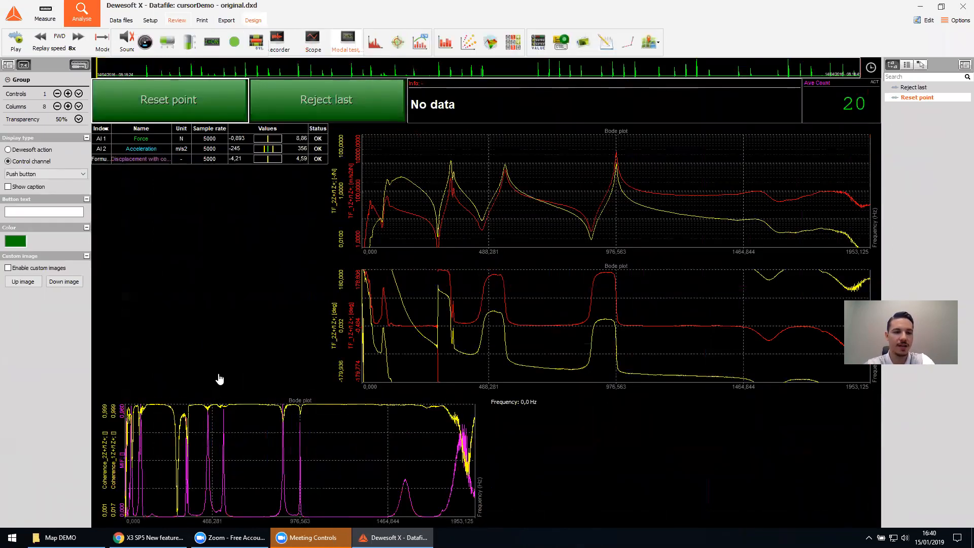
pyautogui.click(210, 326)
pyautogui.press('Delete')
pyautogui.click(358, 447)
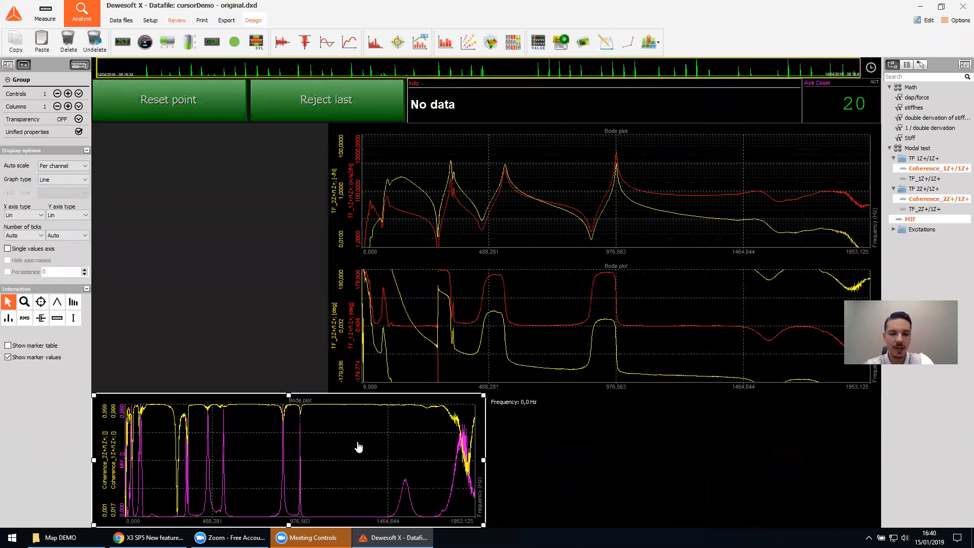
pyautogui.press('Delete')
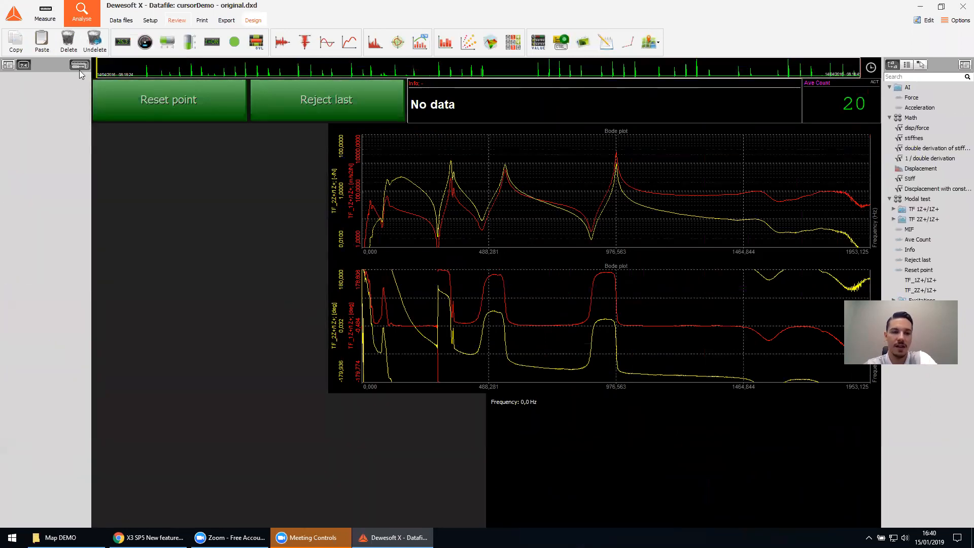
pyautogui.click(79, 65)
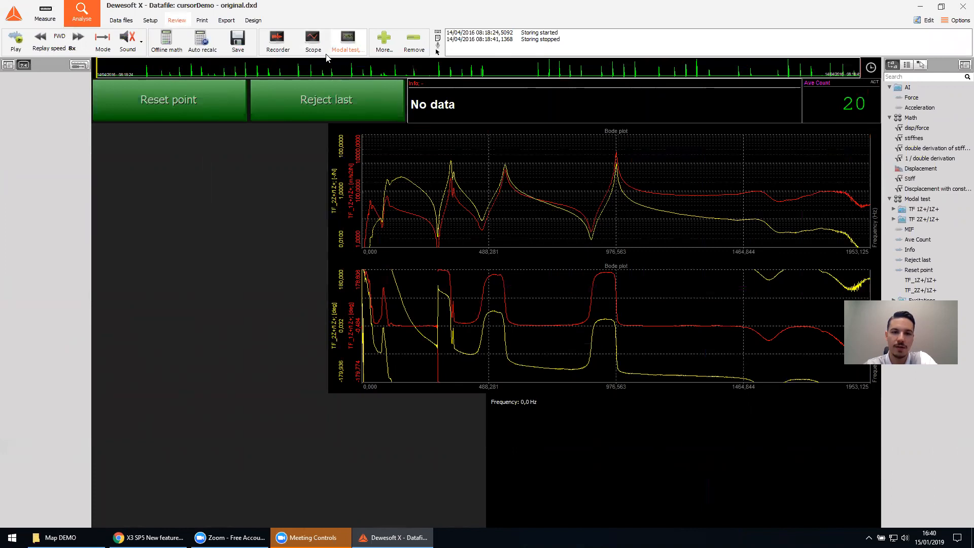
# Step: Rebuild the Modal test display from its Modal test, Measure template
pyautogui.rightClick(350, 49)
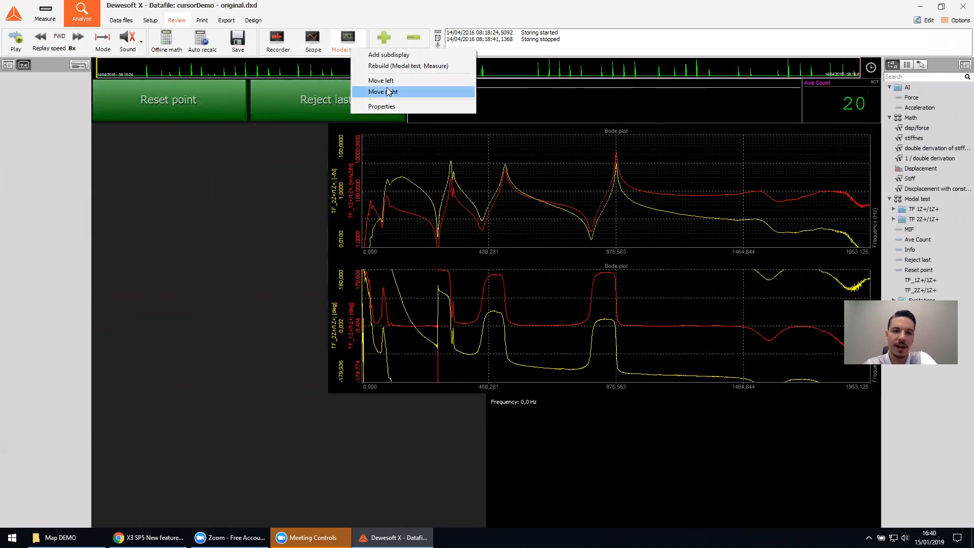
pyautogui.click(420, 67)
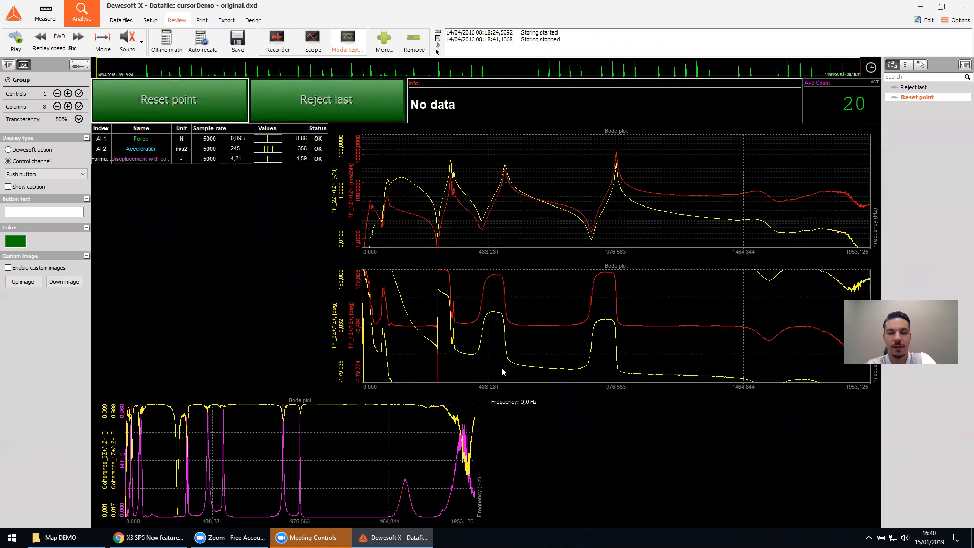
# Step: Close cursorDemo - original.dxd without saving and switch to measurement mode
pyautogui.click(86, 13)
pyautogui.click(526, 302)
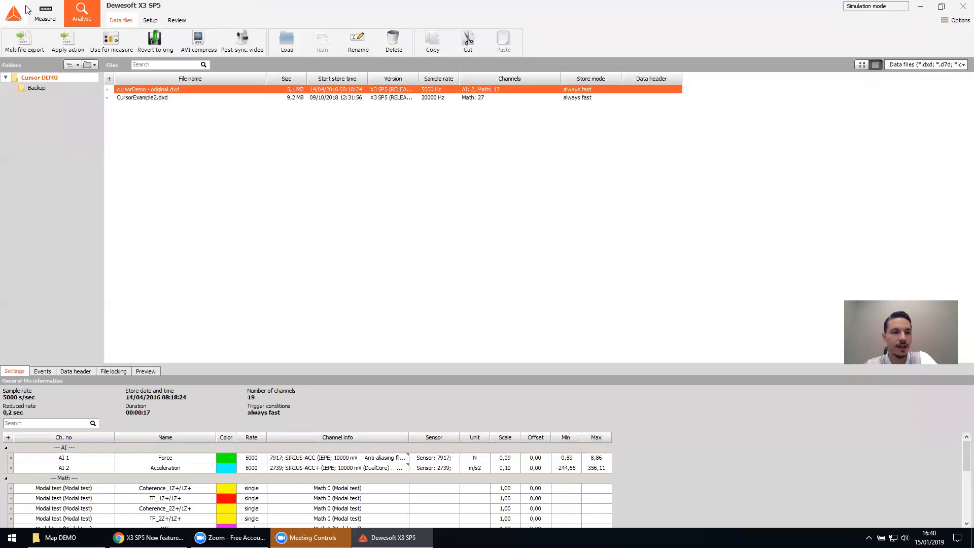
pyautogui.click(44, 13)
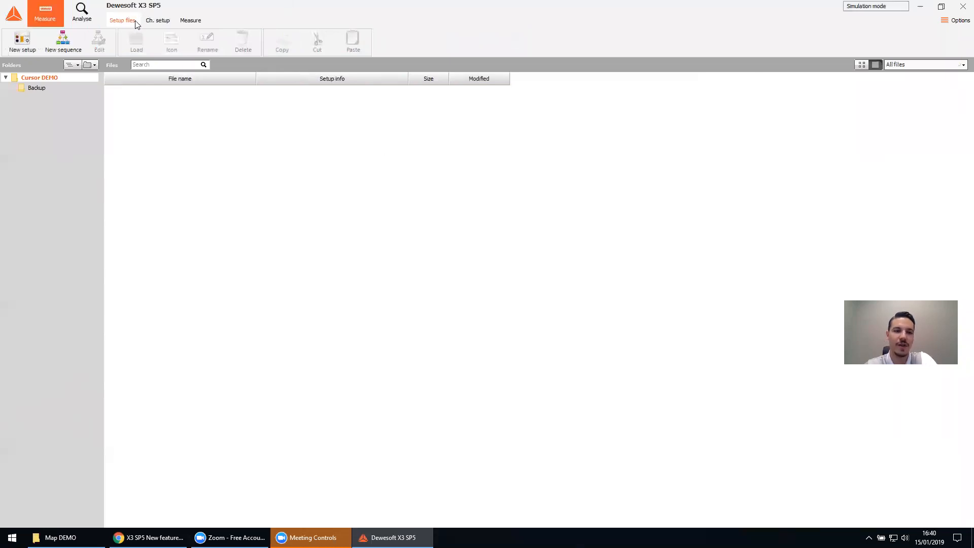
# Step: In the analog channel setup, set channels AI 3, AI 5 and AI 7 to Used
pyautogui.click(157, 21)
pyautogui.click(43, 158)
pyautogui.click(46, 182)
pyautogui.click(46, 206)
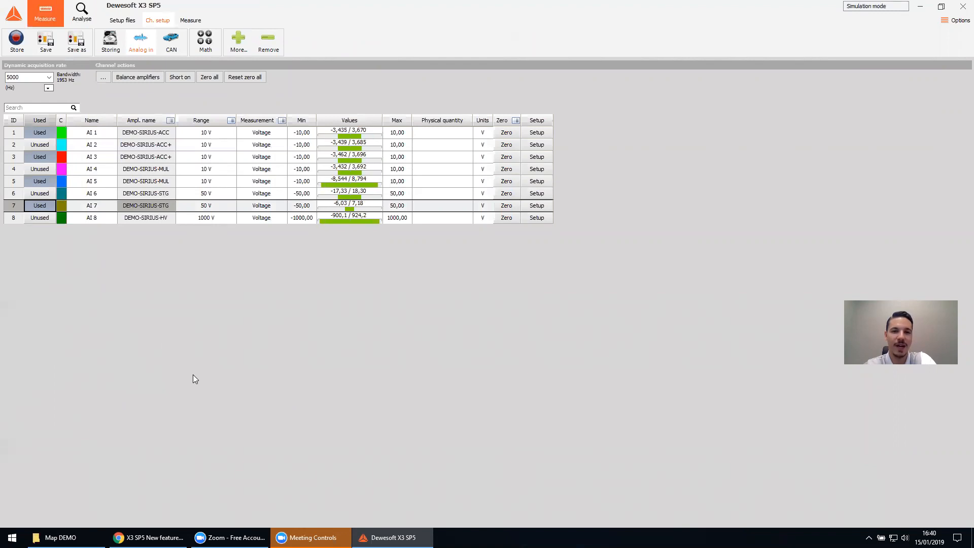
pyautogui.click(256, 290)
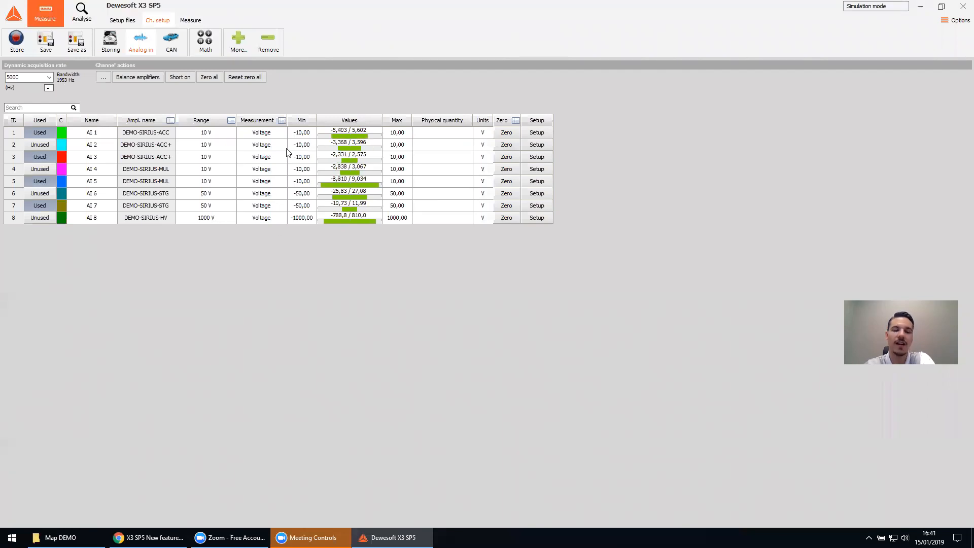
# Step: Start closing the program to bring up the save-setup prompt, move the prompt slightly, and cancel it
pyautogui.click(961, 7)
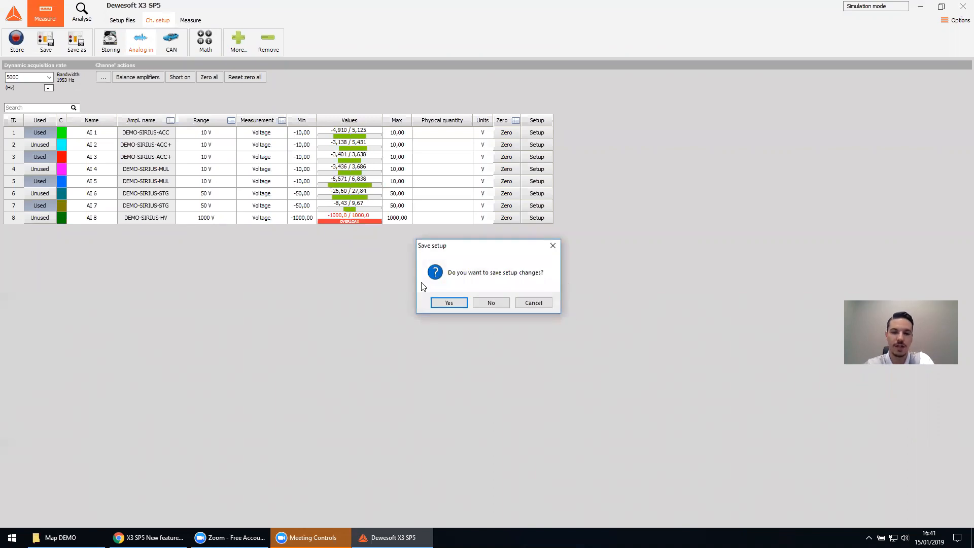
pyautogui.moveTo(442, 246); pyautogui.dragTo(434, 242)
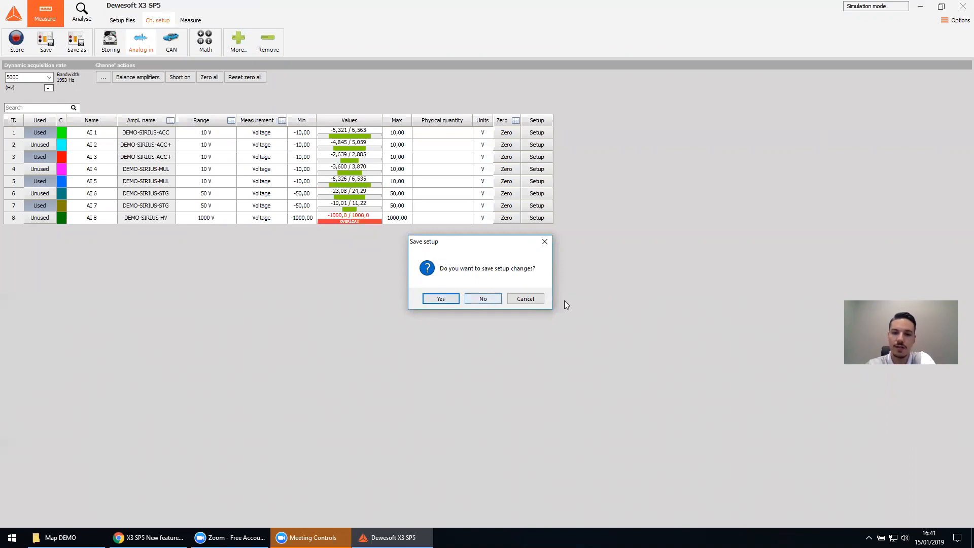
pyautogui.click(531, 301)
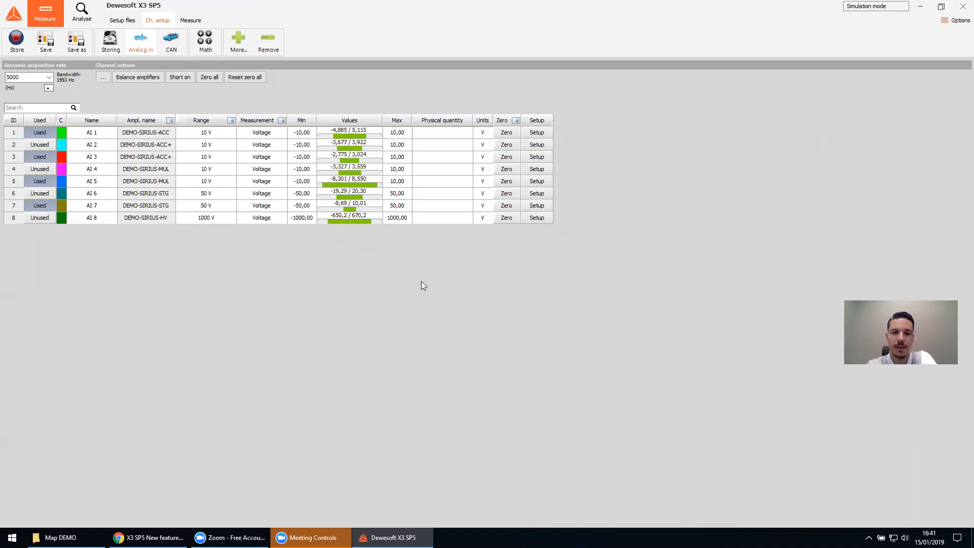